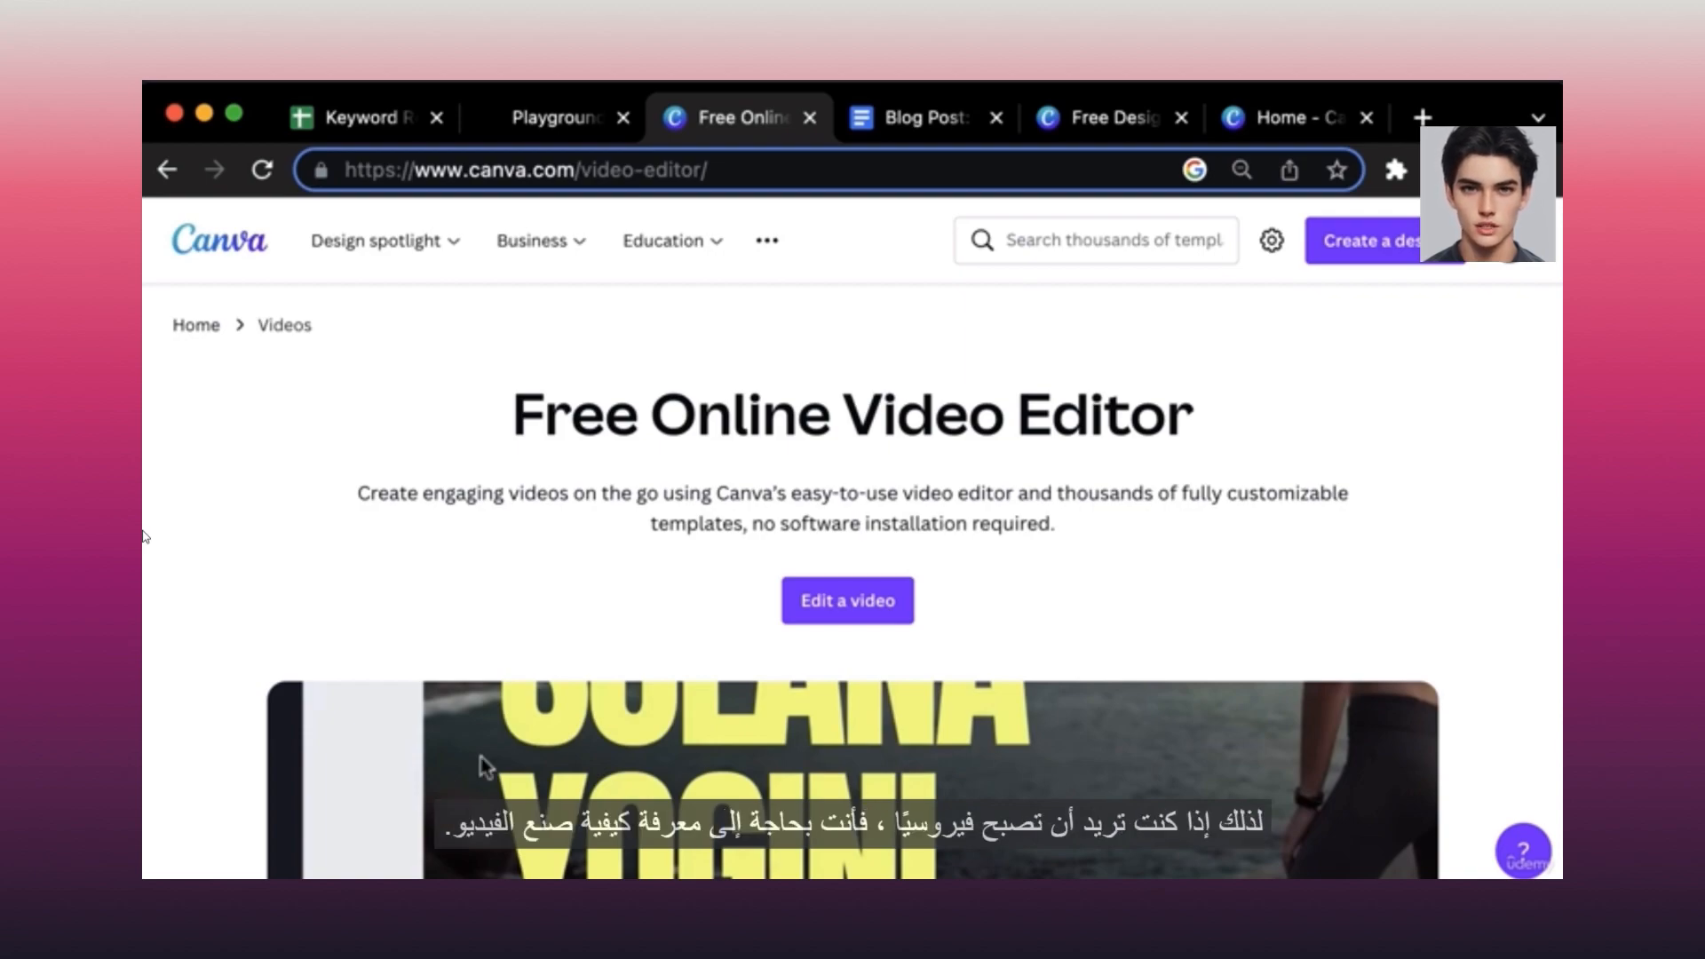
# Search Canva's templates for "tiktok video" and create a blank TikTok Video design.
pyautogui.click(893, 120)
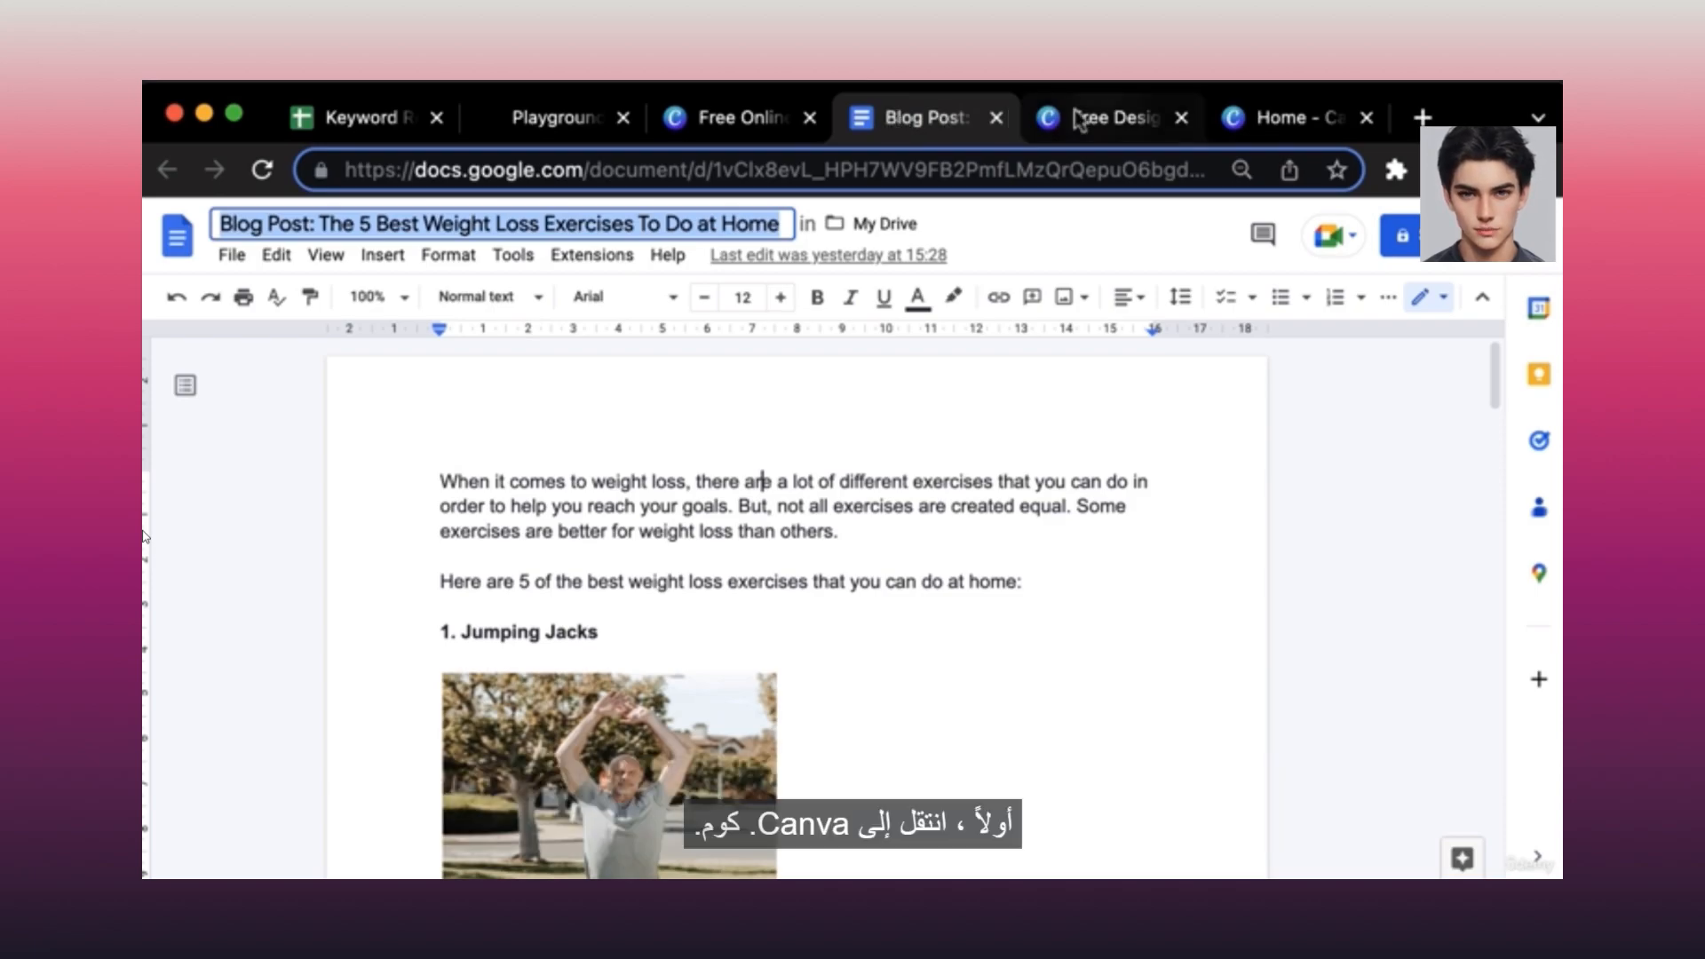
pyautogui.click(1101, 115)
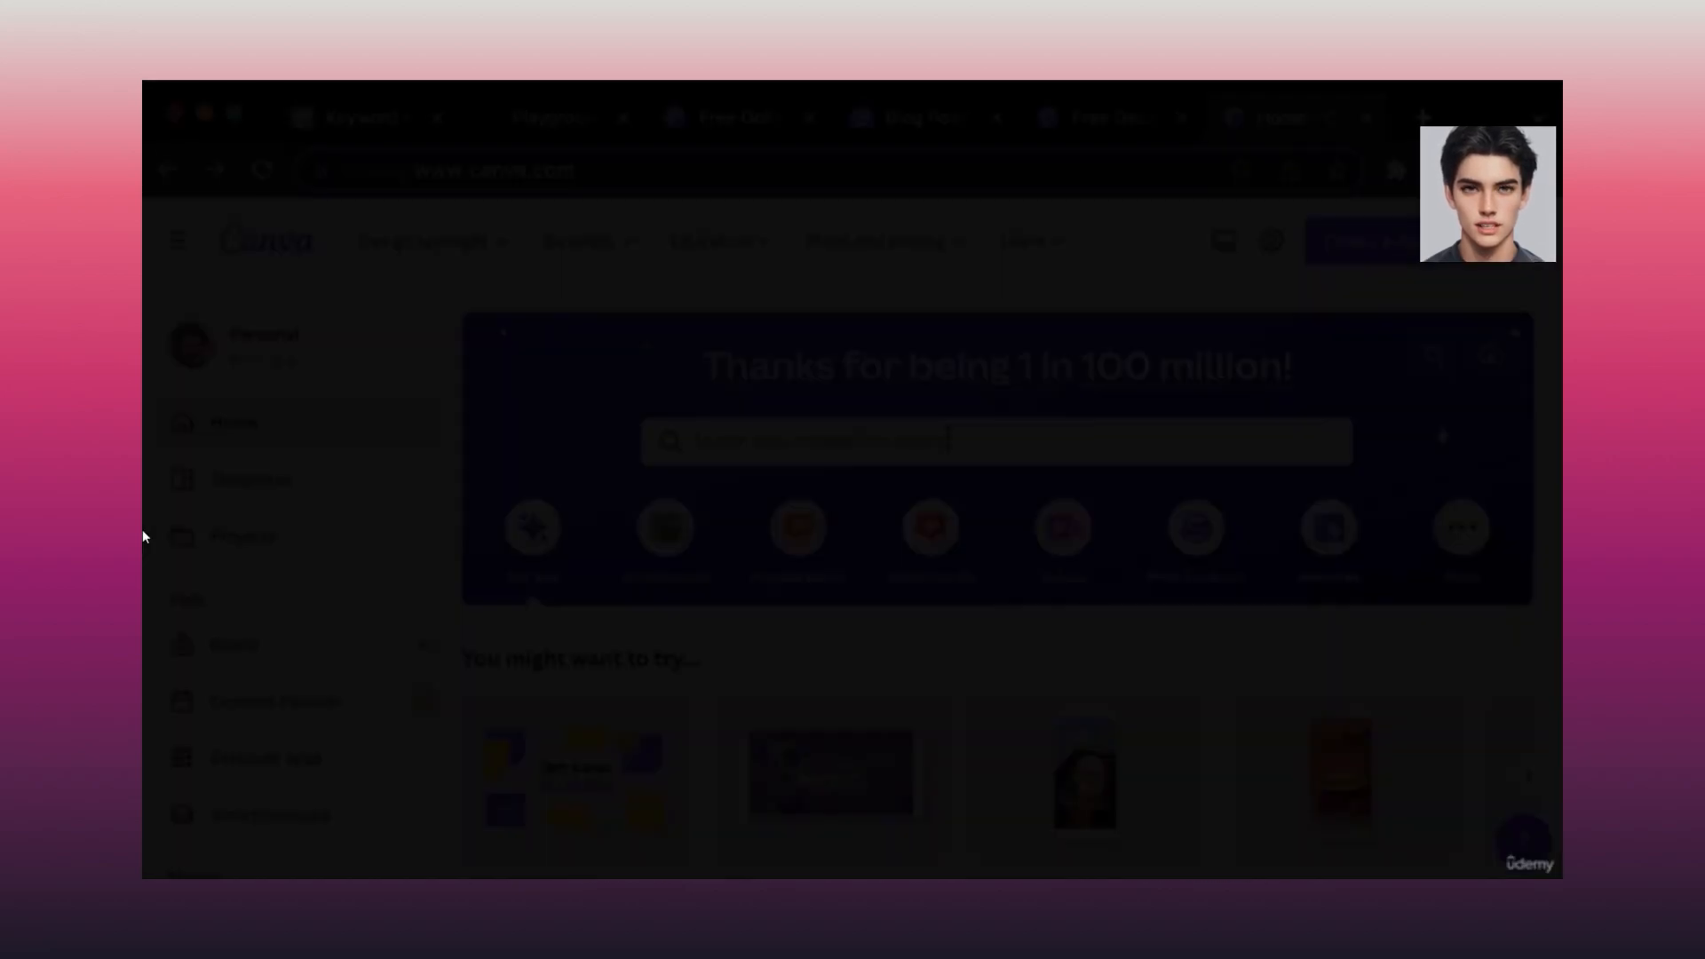
pyautogui.click(948, 439)
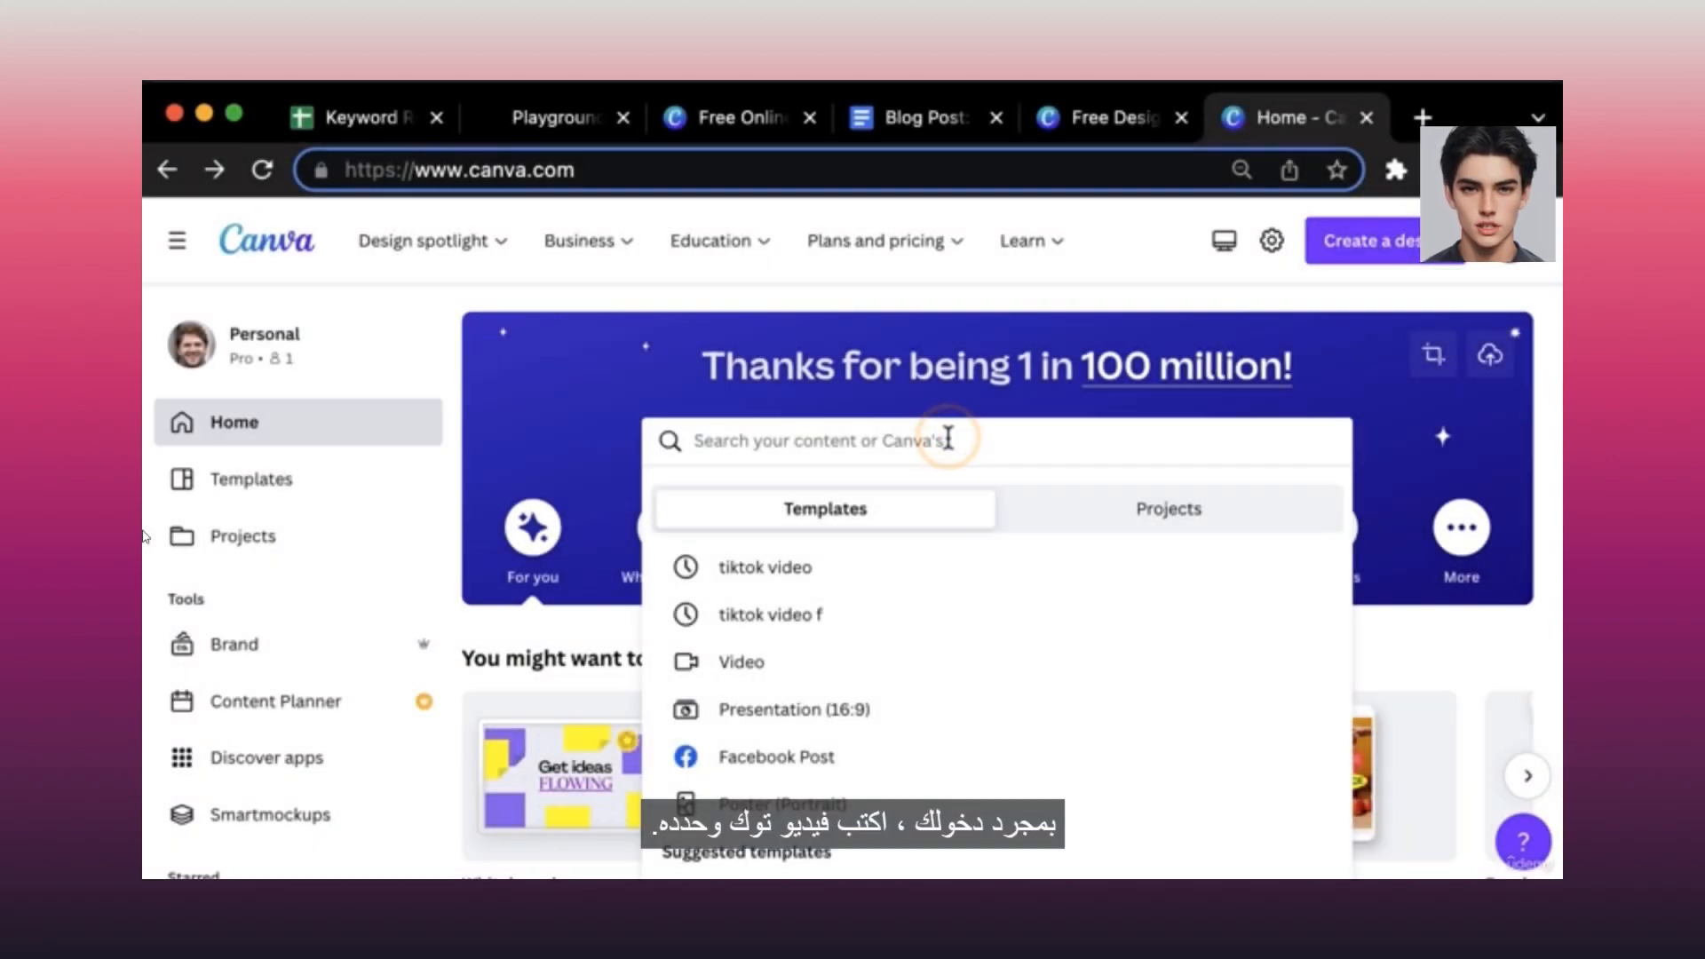
pyautogui.click(830, 578)
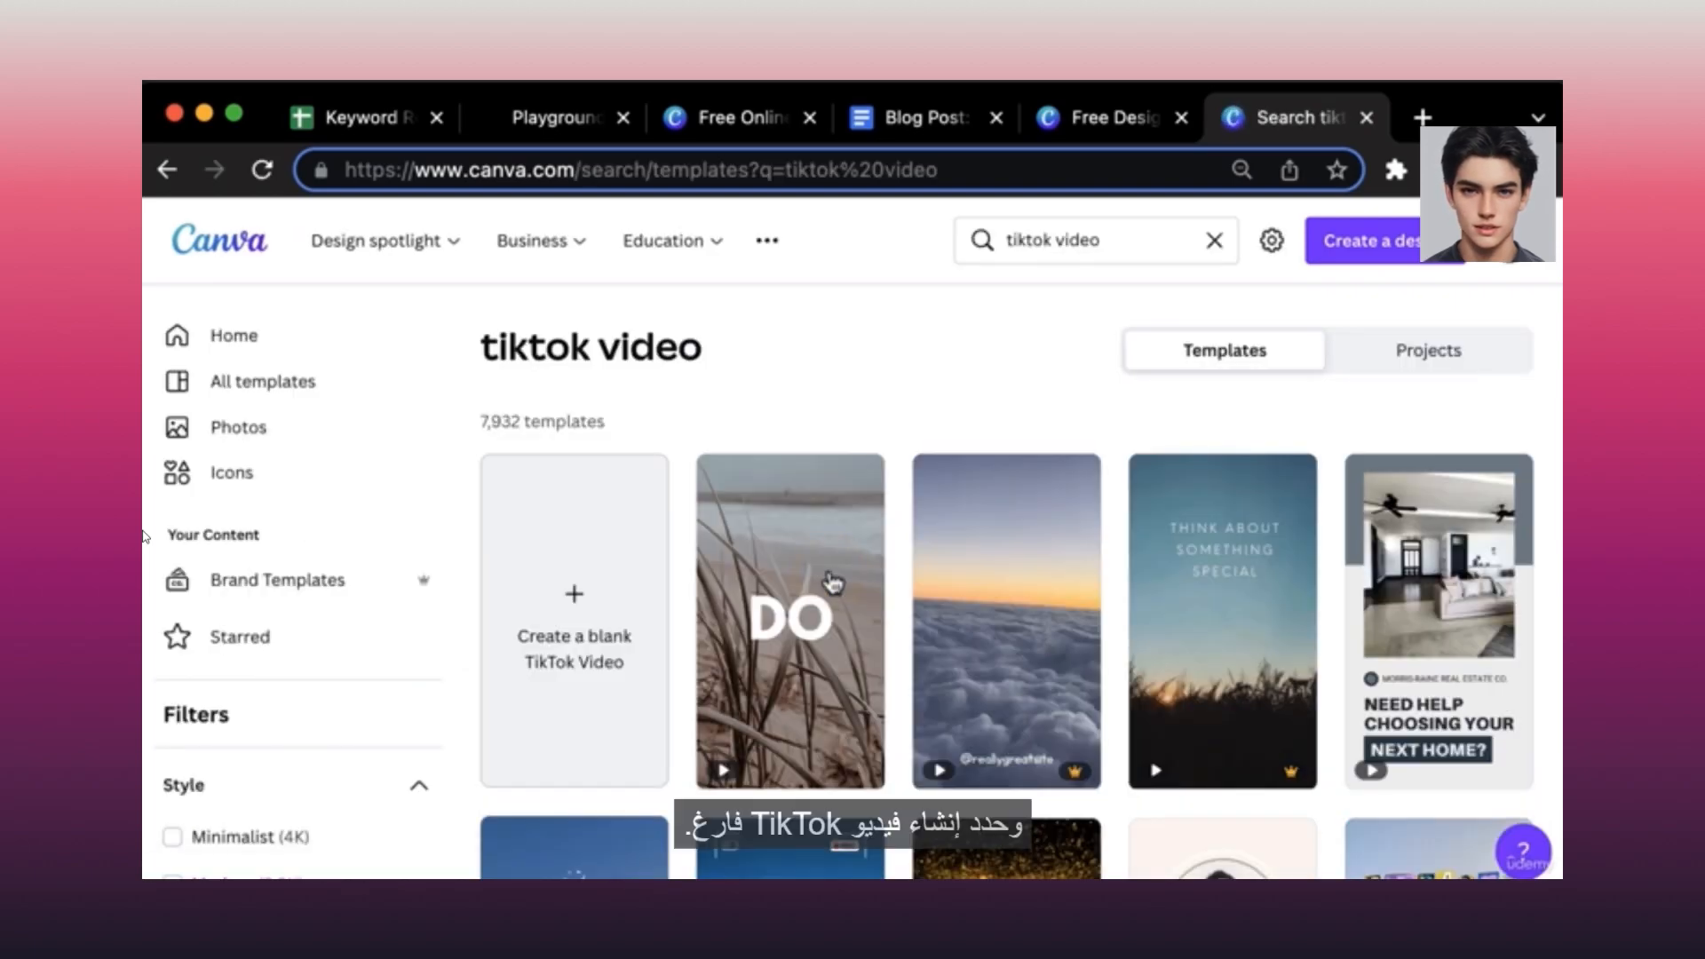
pyautogui.click(579, 600)
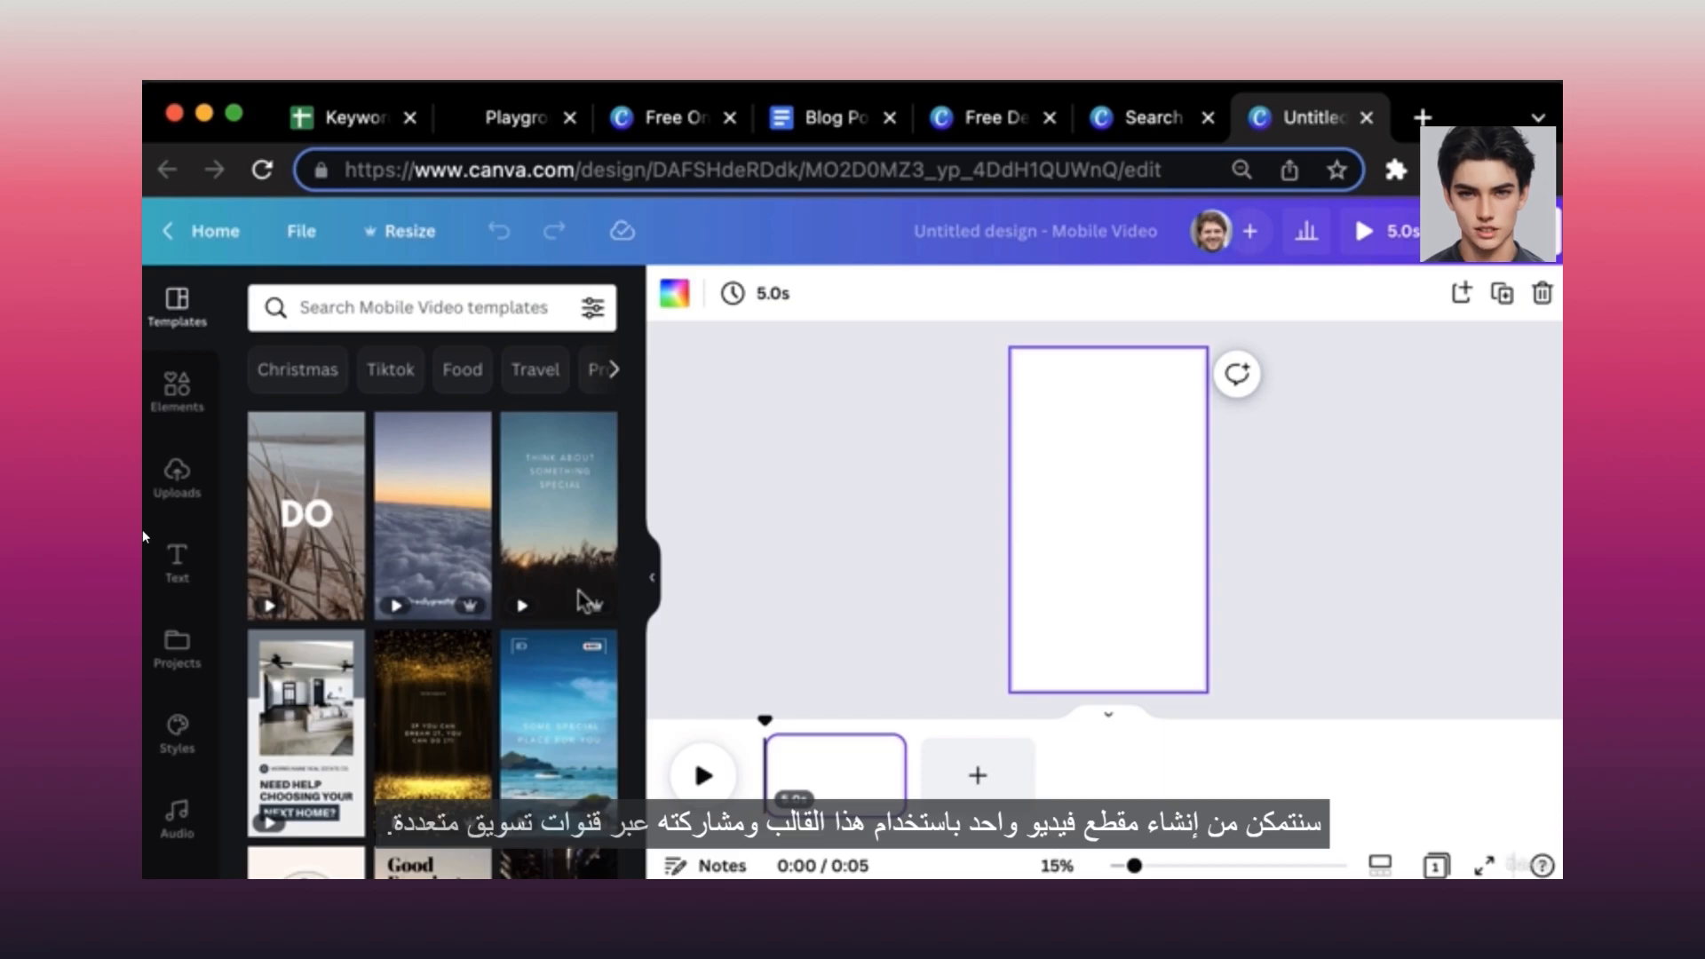
# Title the design "The 5 Best Weight Loss Exercises To Do at Home", matching the blog post's title.
pyautogui.click(830, 117)
pyautogui.click(1279, 116)
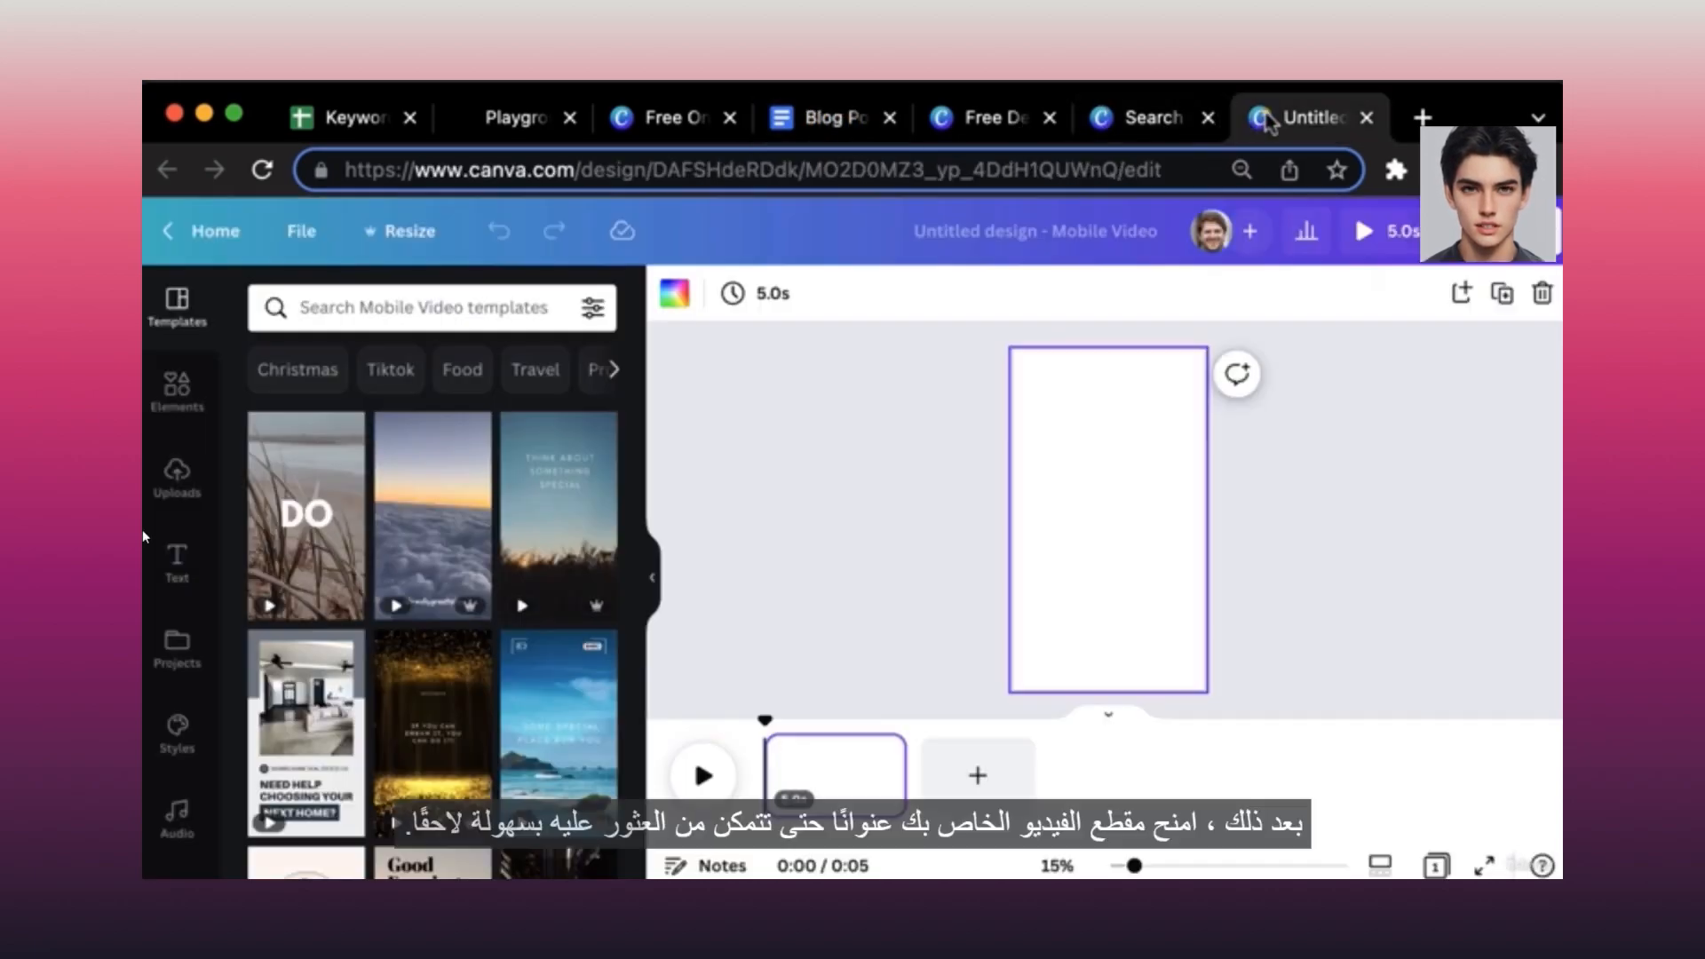
pyautogui.click(976, 227)
pyautogui.write('The 5 Best Weight Loss Exercises To Do at Home')
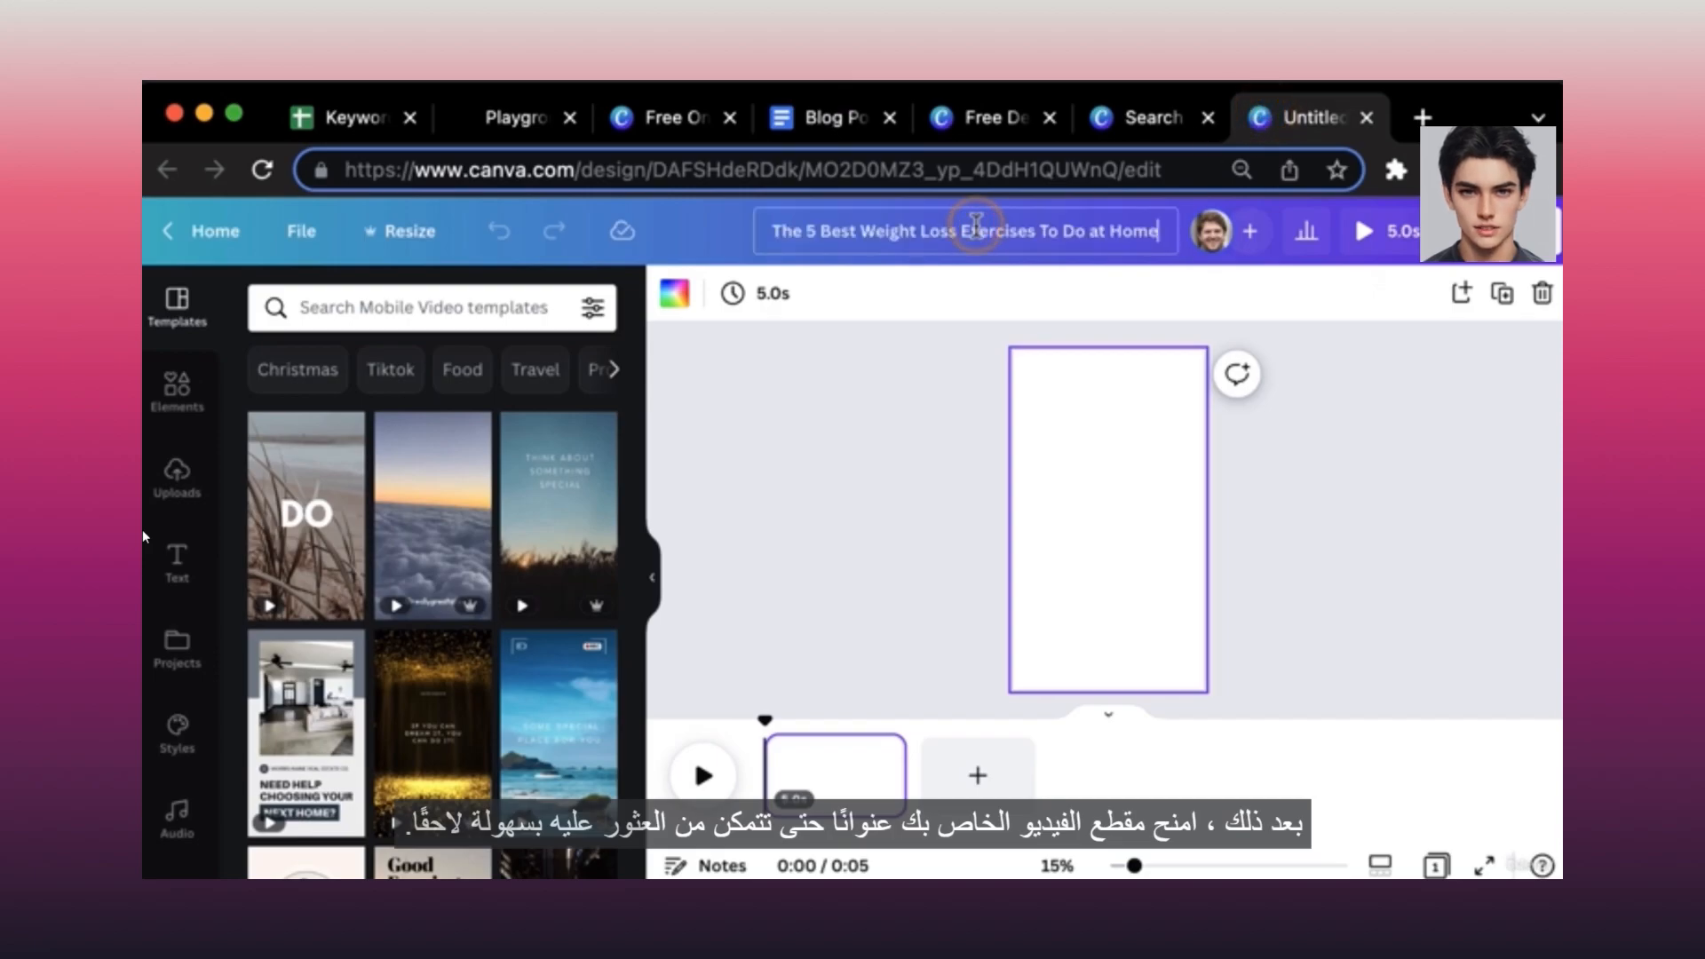
pyautogui.press('Return')
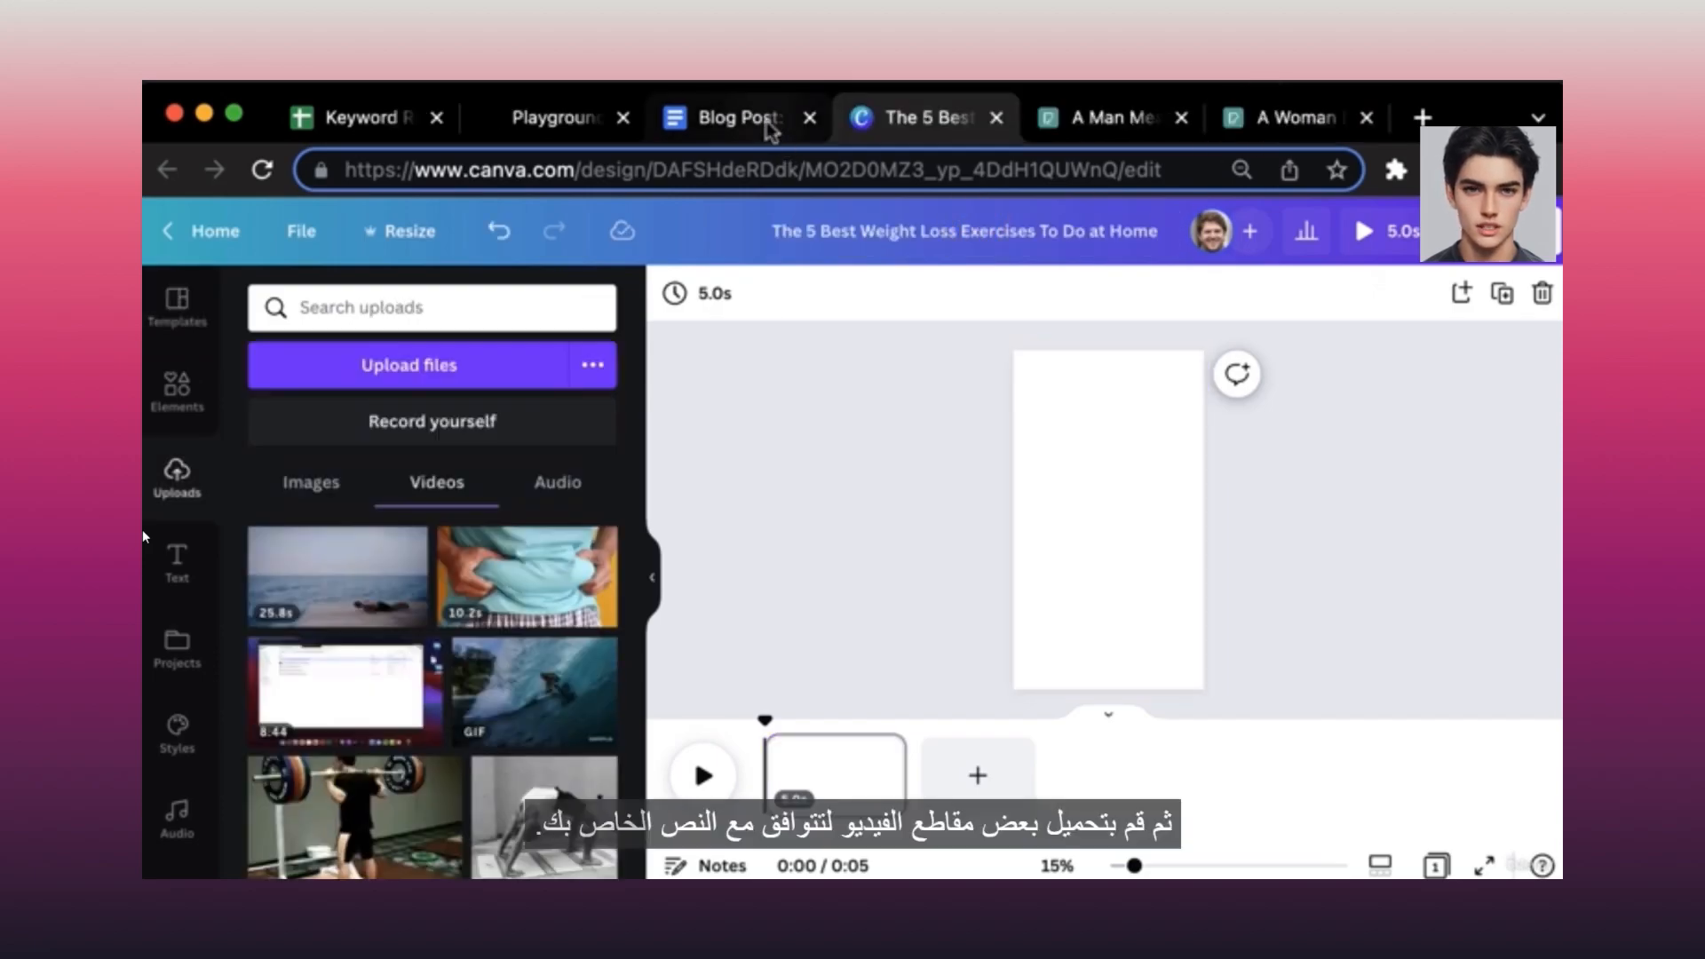
# Download the waist-measuring video and the woman doing jumping exercises video from Pexels.
pyautogui.click(762, 119)
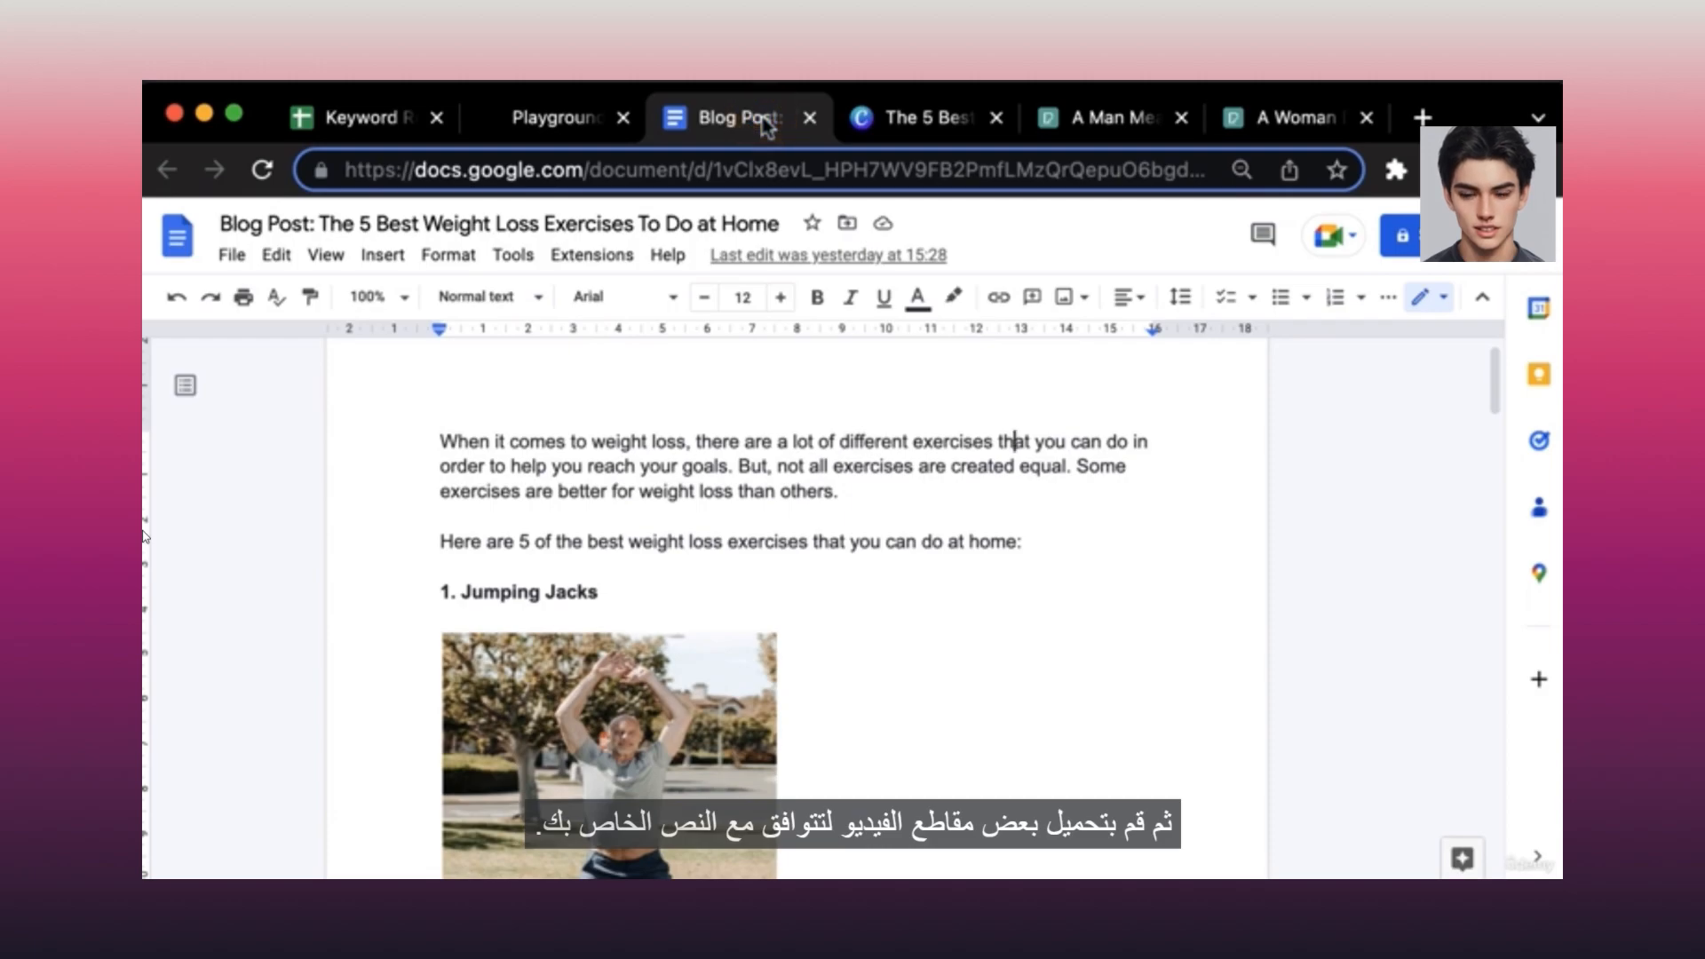
pyautogui.click(1101, 118)
pyautogui.click(1008, 277)
pyautogui.click(1264, 115)
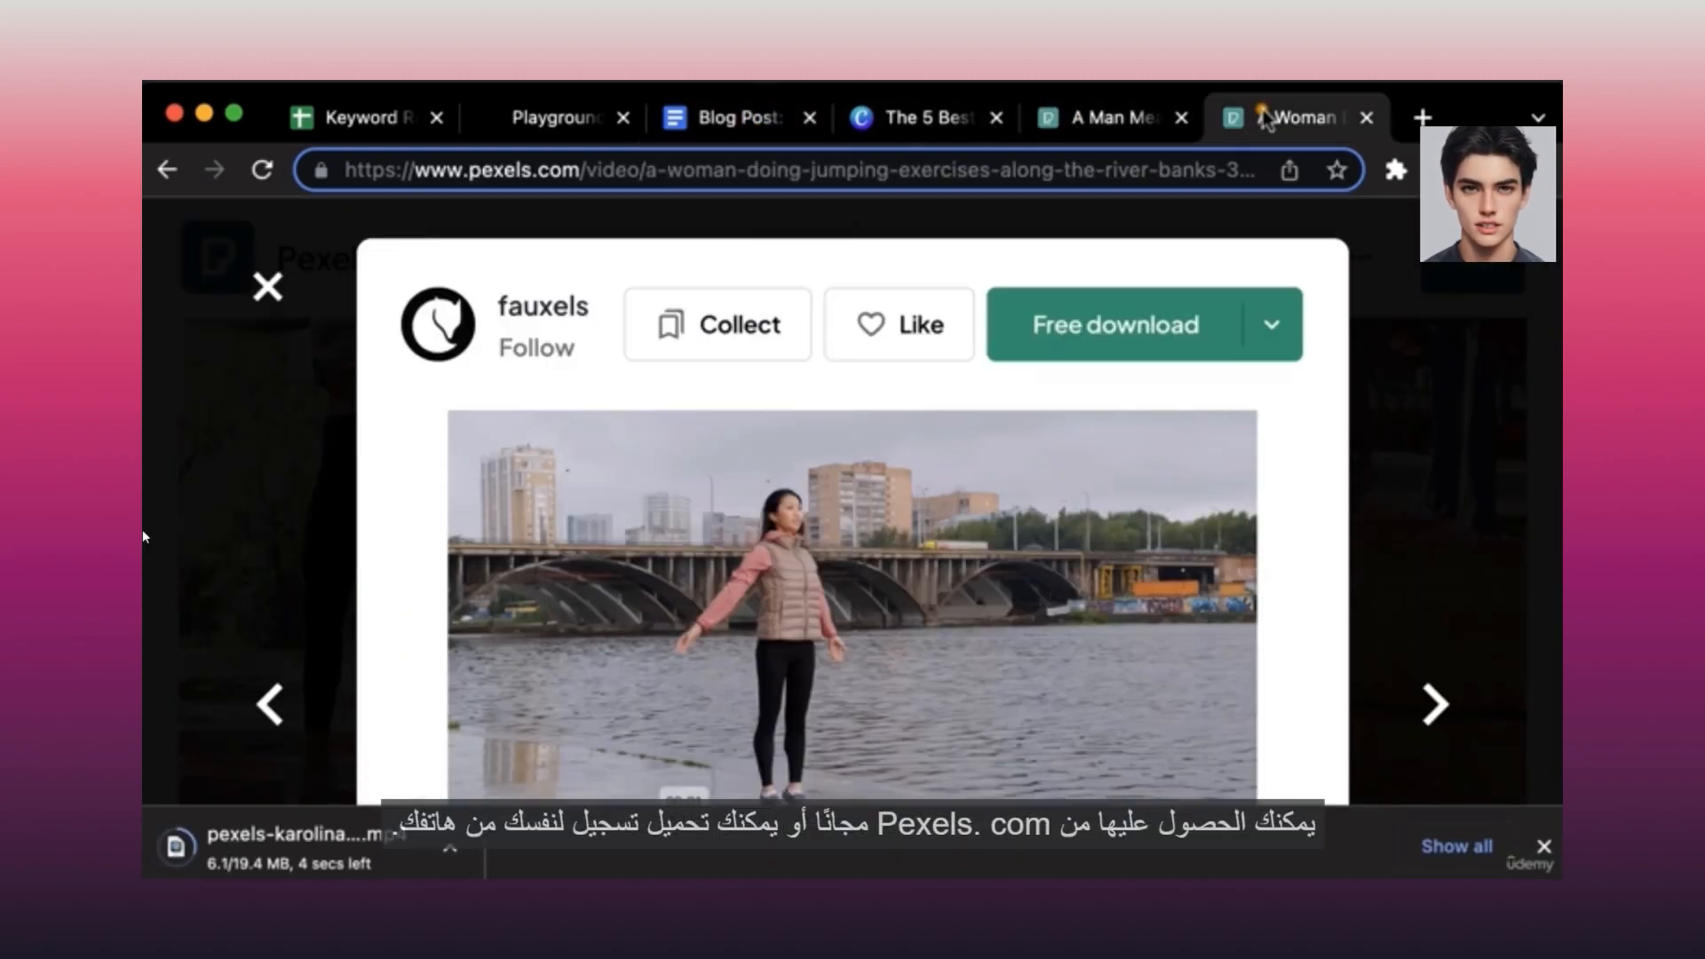
pyautogui.click(1122, 321)
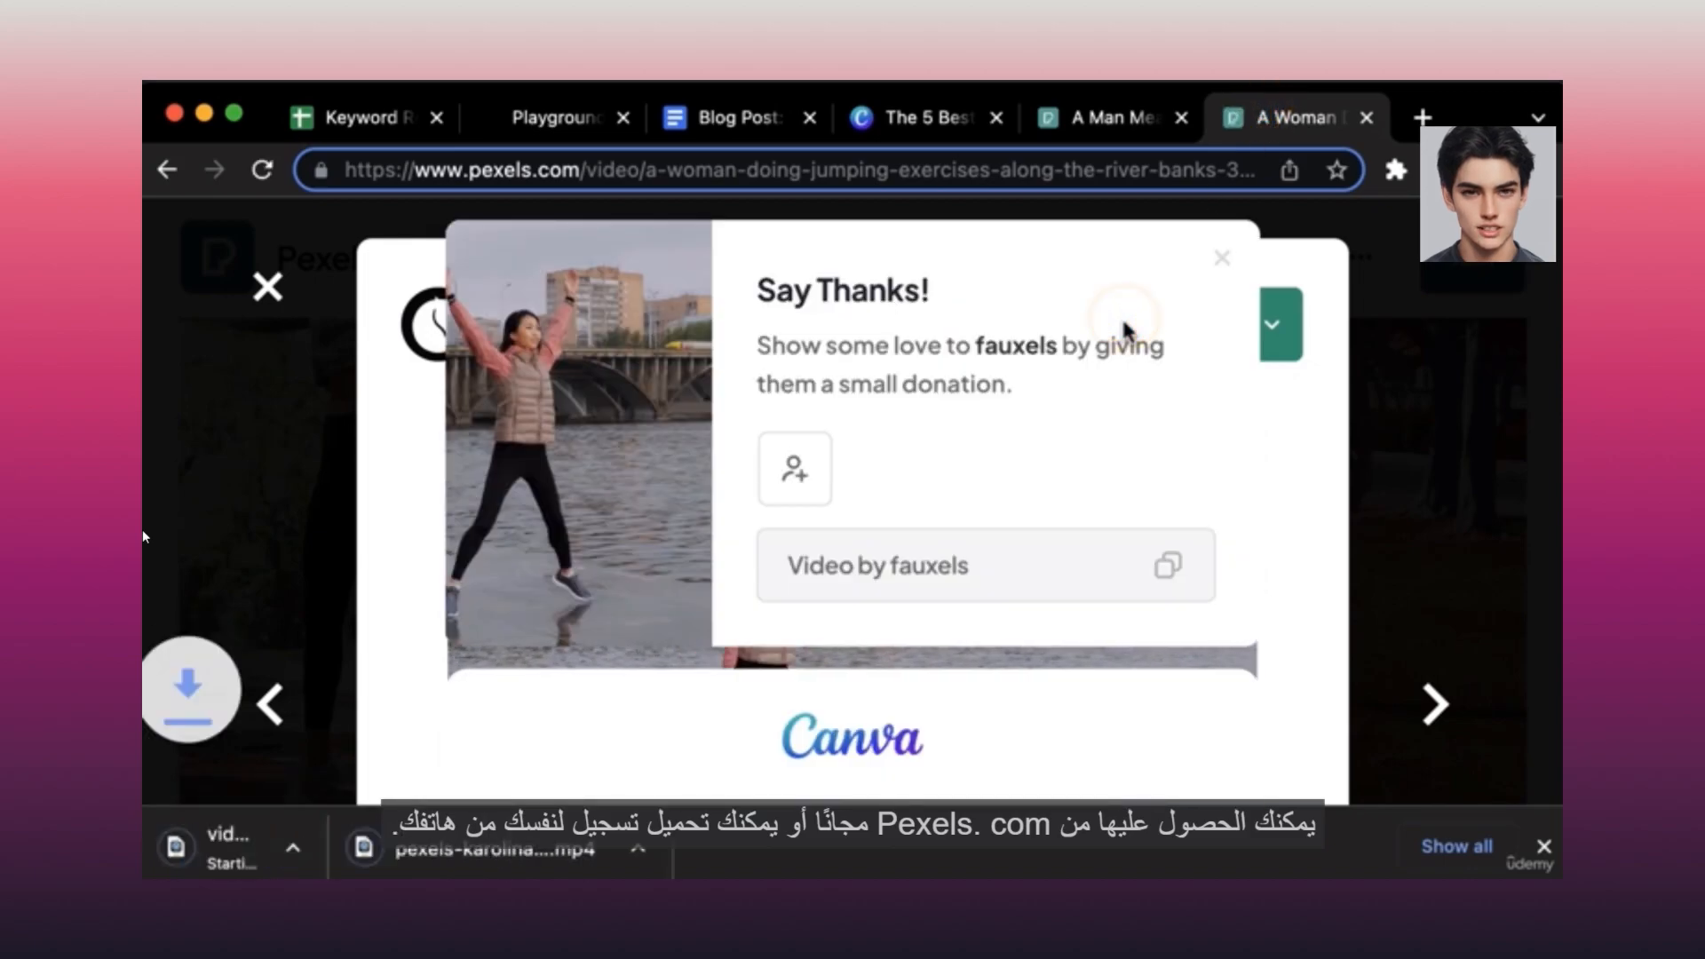
# Upload the two downloaded MP4 videos to the Canva design's uploads.
pyautogui.click(900, 130)
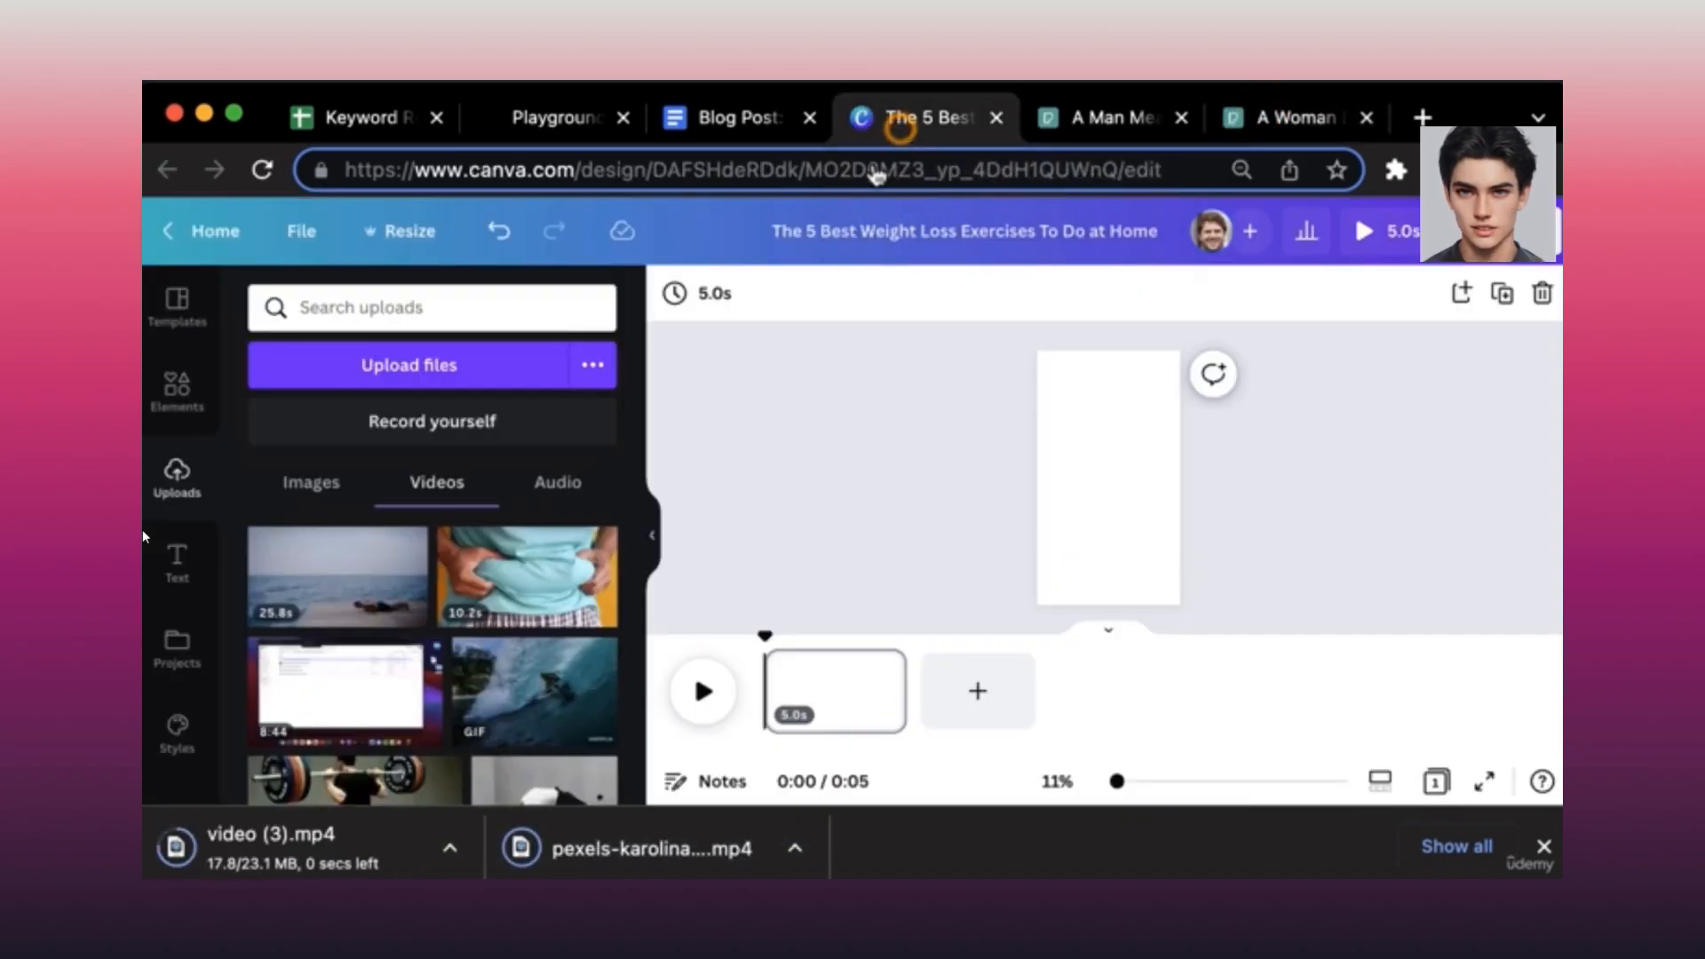
pyautogui.moveTo(320, 847); pyautogui.dragTo(364, 661)
pyautogui.moveTo(551, 844)
pyautogui.mouseDown()
pyautogui.moveTo(430, 657)
pyautogui.moveTo(550, 839)
pyautogui.mouseUp()
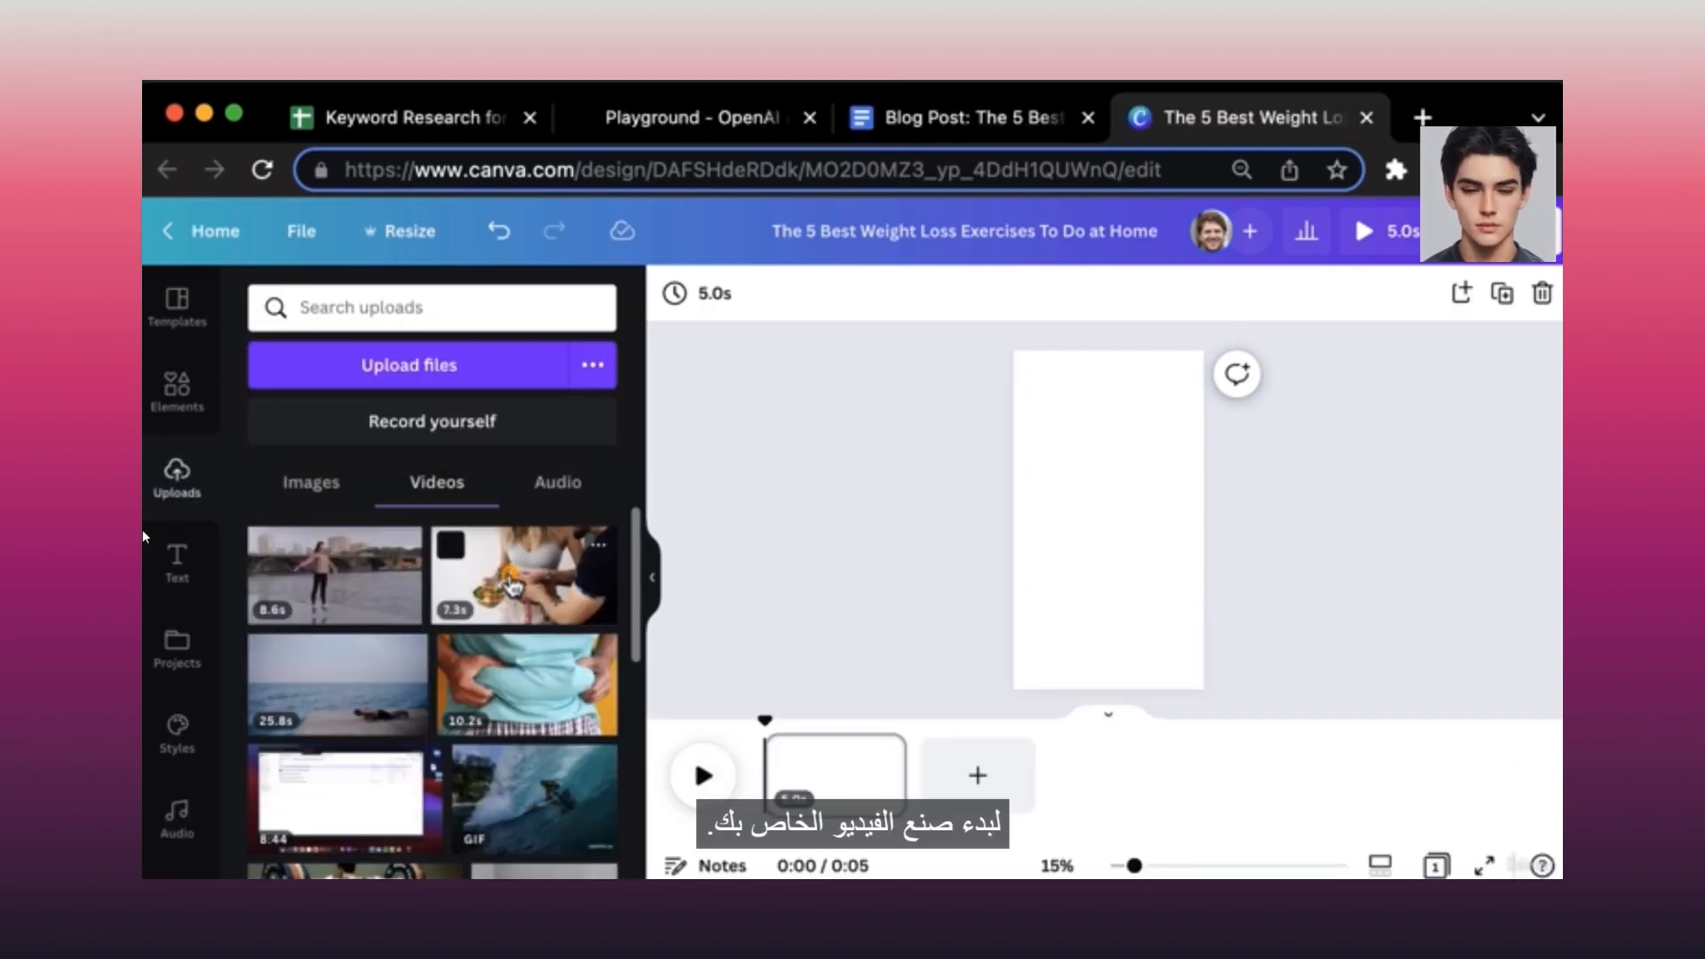
# Place the uploaded waist-measuring video as the first scene on the timeline and trim it to 5.0 s.
pyautogui.moveTo(512, 586); pyautogui.dragTo(786, 786)
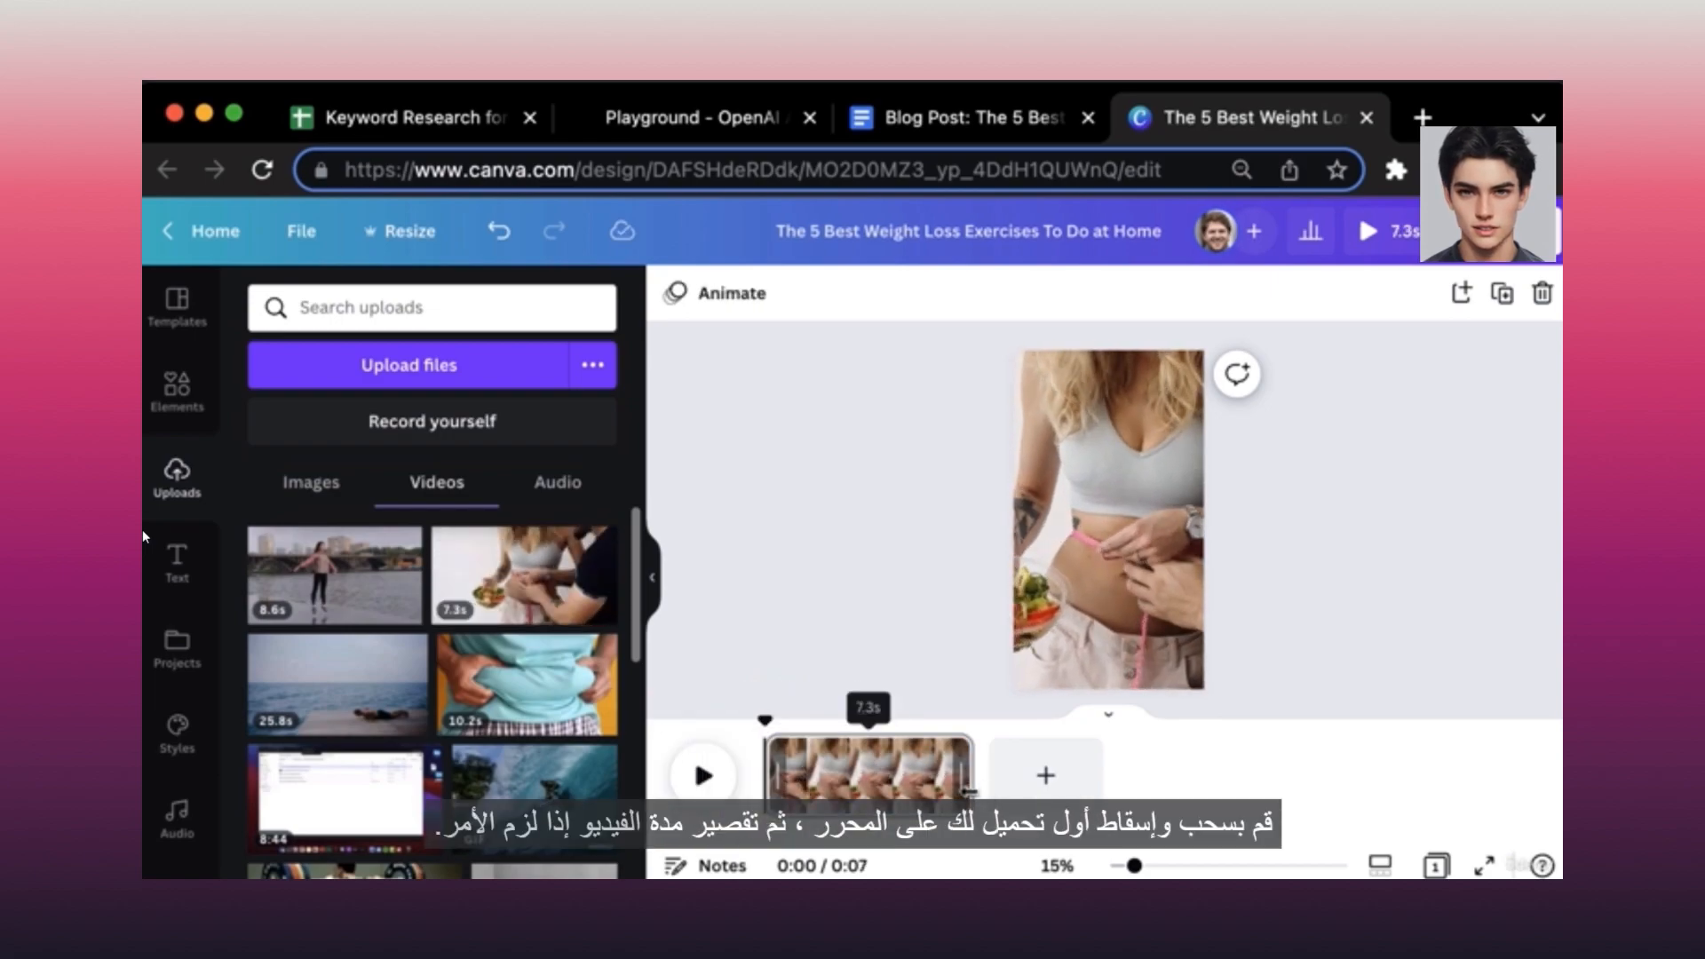
pyautogui.moveTo(968, 790); pyautogui.dragTo(906, 781)
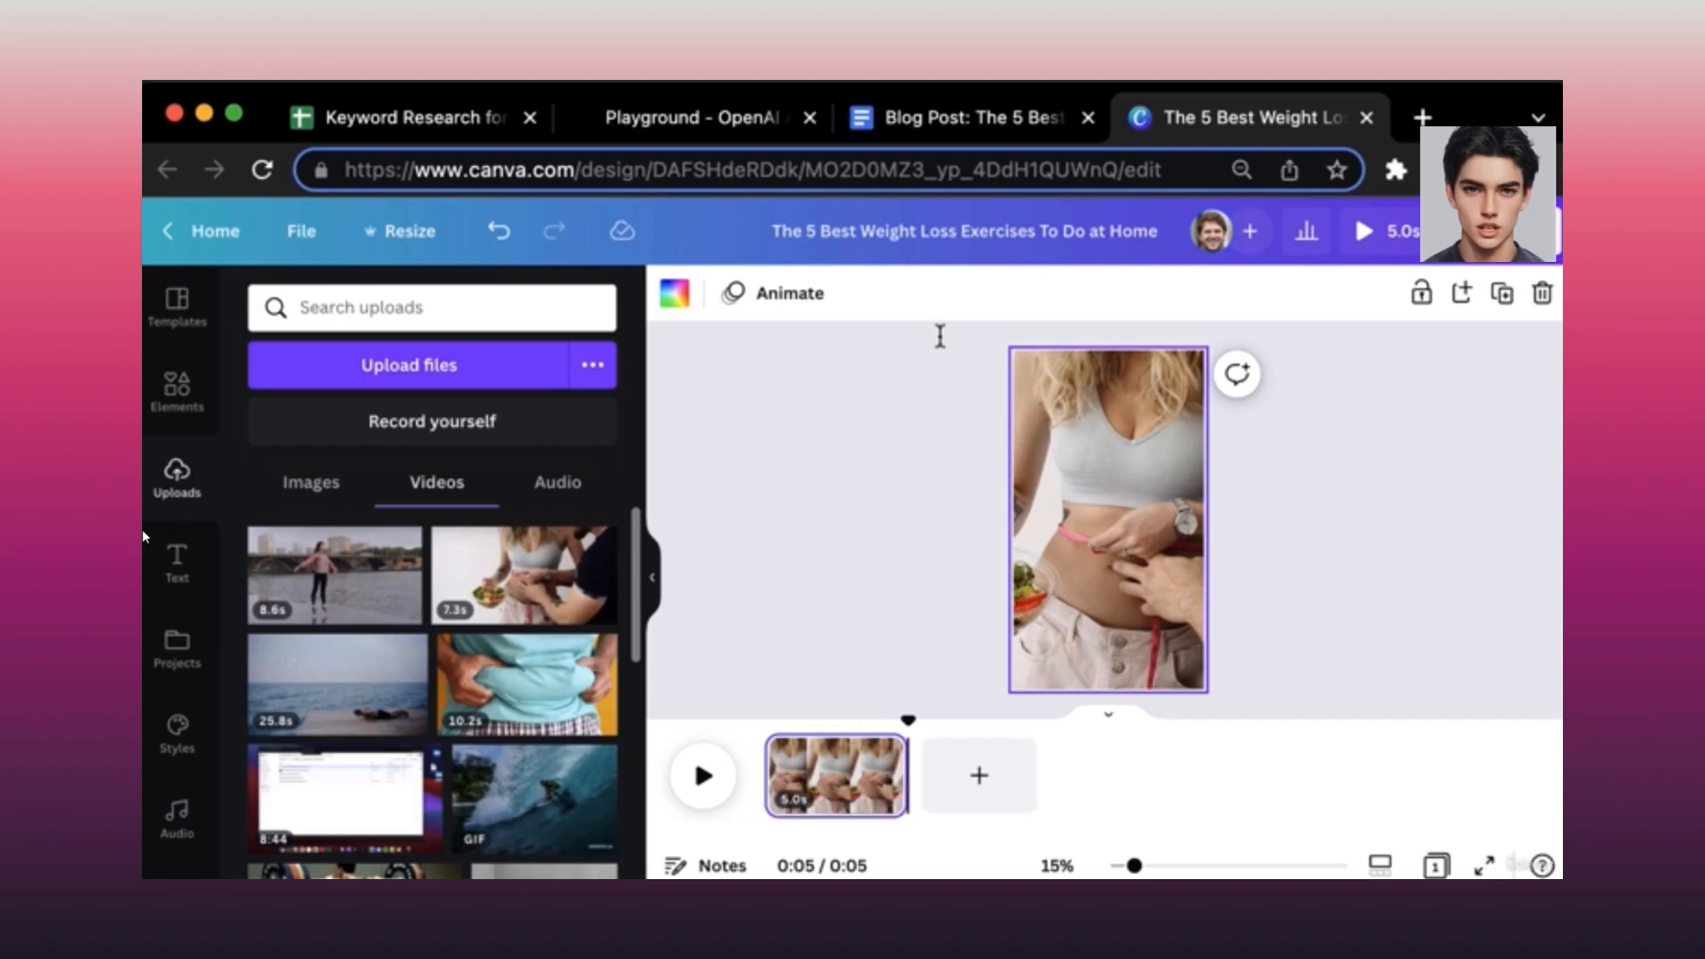
# Copy "The 5 Best Weight Loss Exercises To Do at Home" from the blog post and paste it onto the first scene.
pyautogui.click(959, 124)
pyautogui.moveTo(317, 222); pyautogui.dragTo(808, 227)
pyautogui.hotkey('ctrl', 'c')
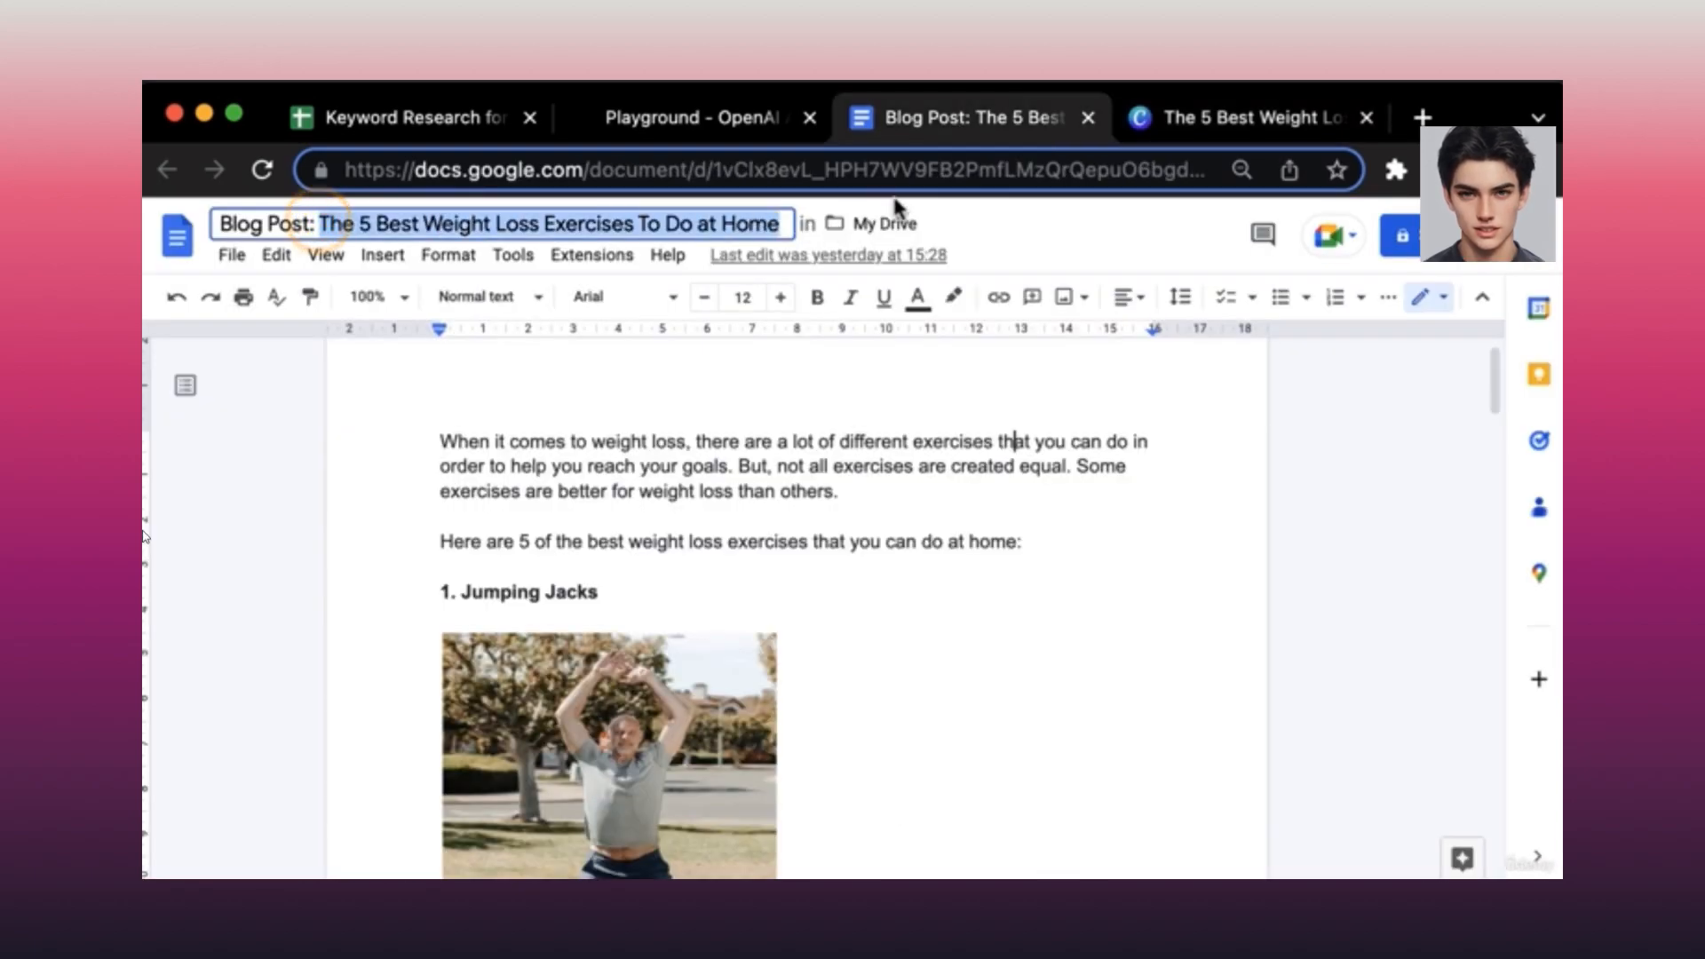
pyautogui.click(1197, 123)
pyautogui.click(1095, 498)
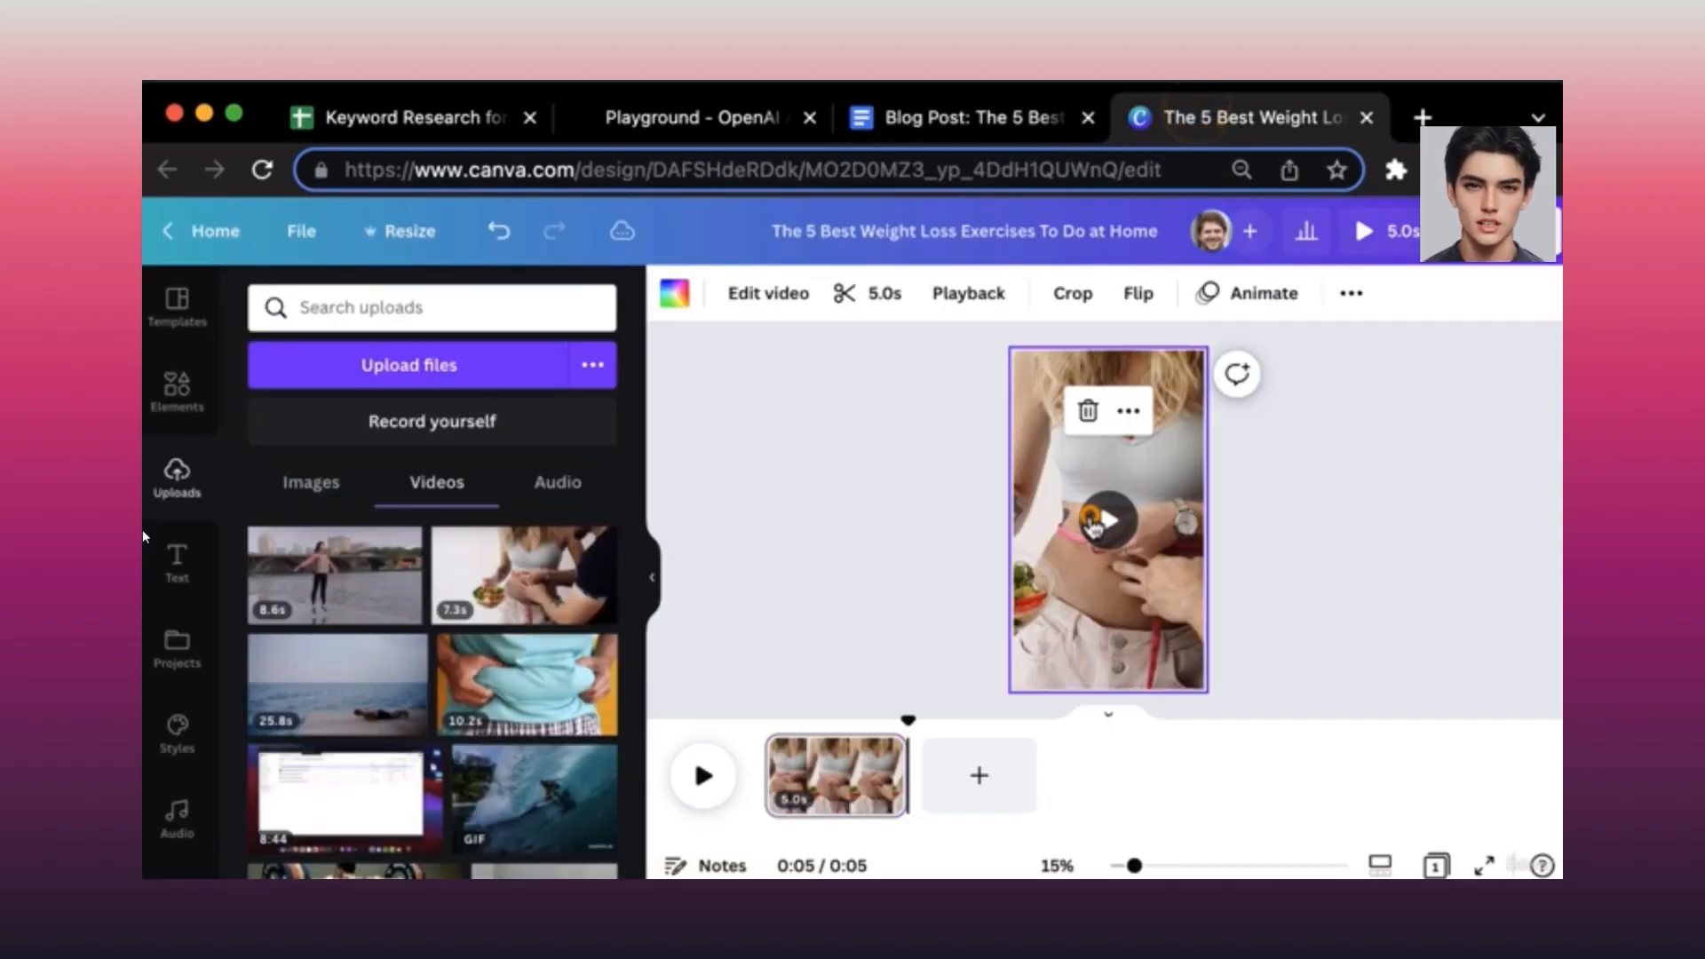
pyautogui.hotkey('ctrl', 'v')
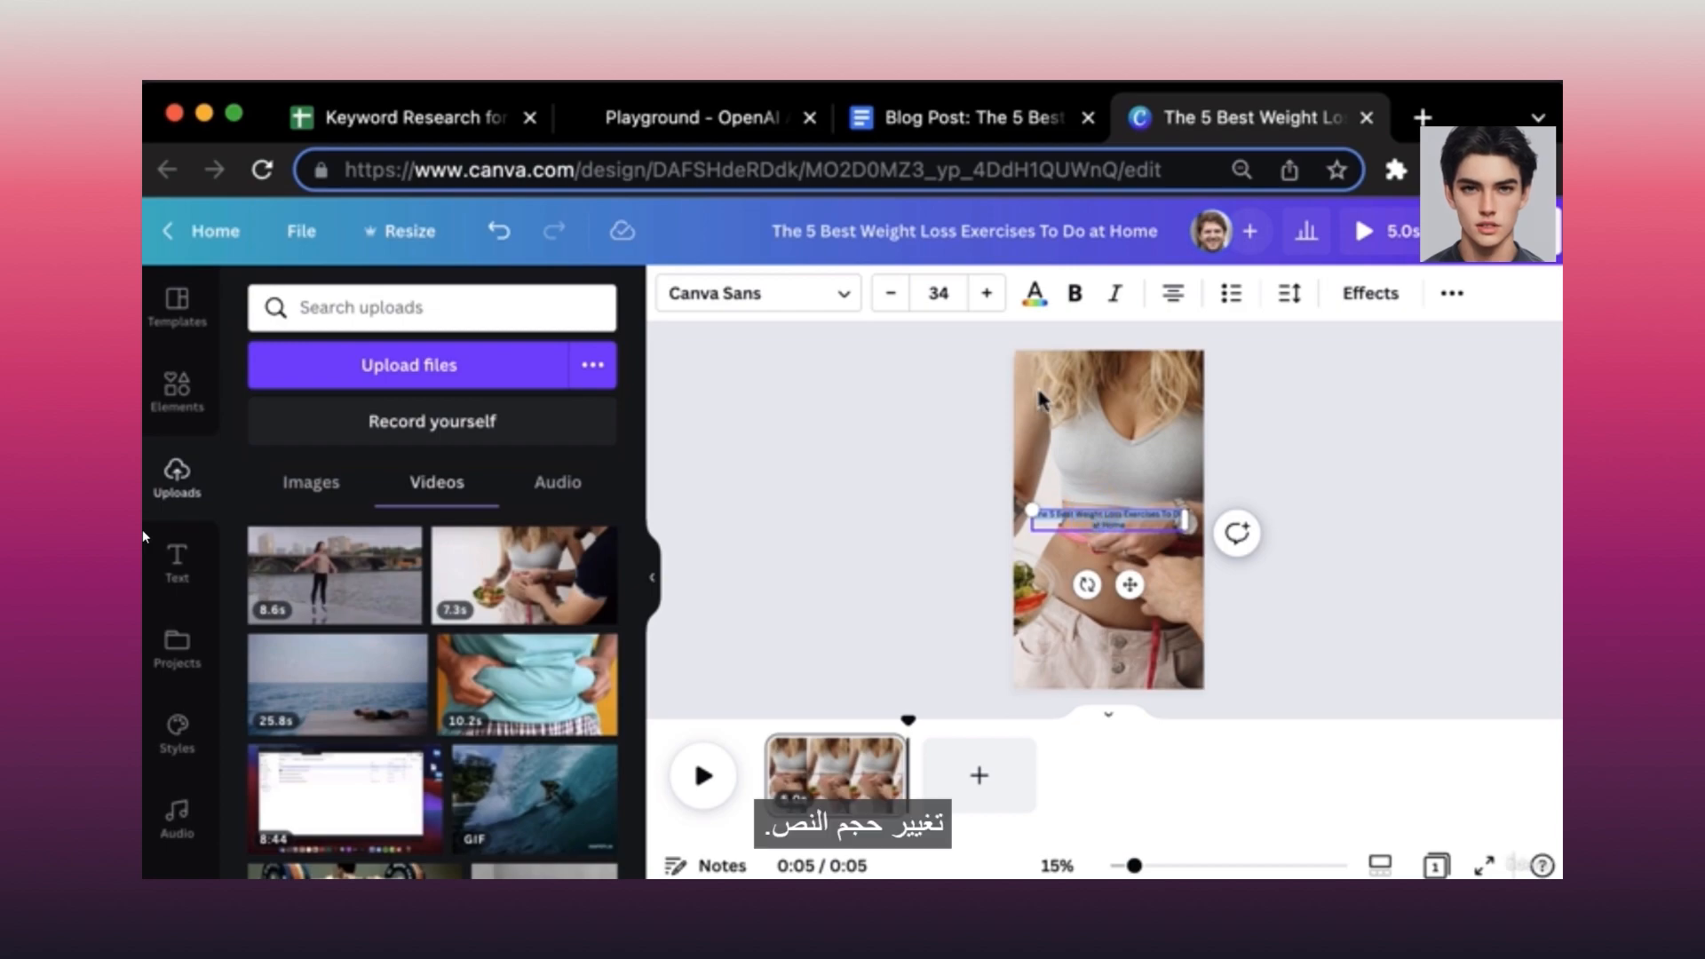
# Set the pasted title text's font size to 70 and make it bold.
pyautogui.click(998, 294)
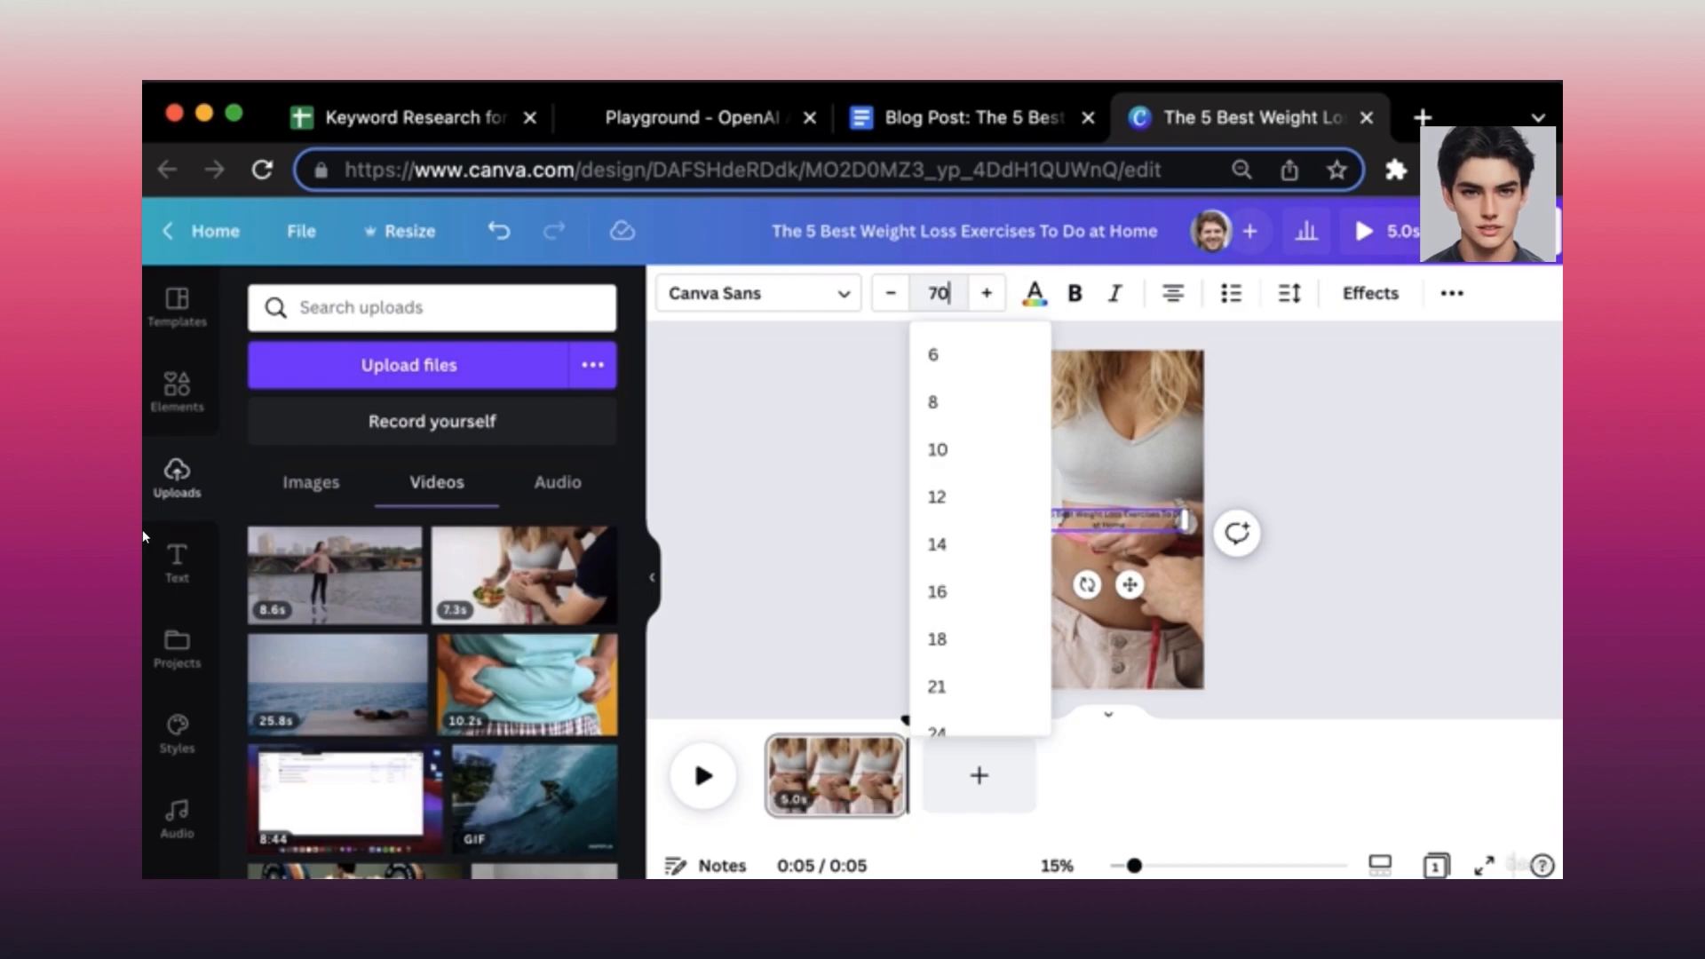
pyautogui.press('Return')
pyautogui.click(1074, 295)
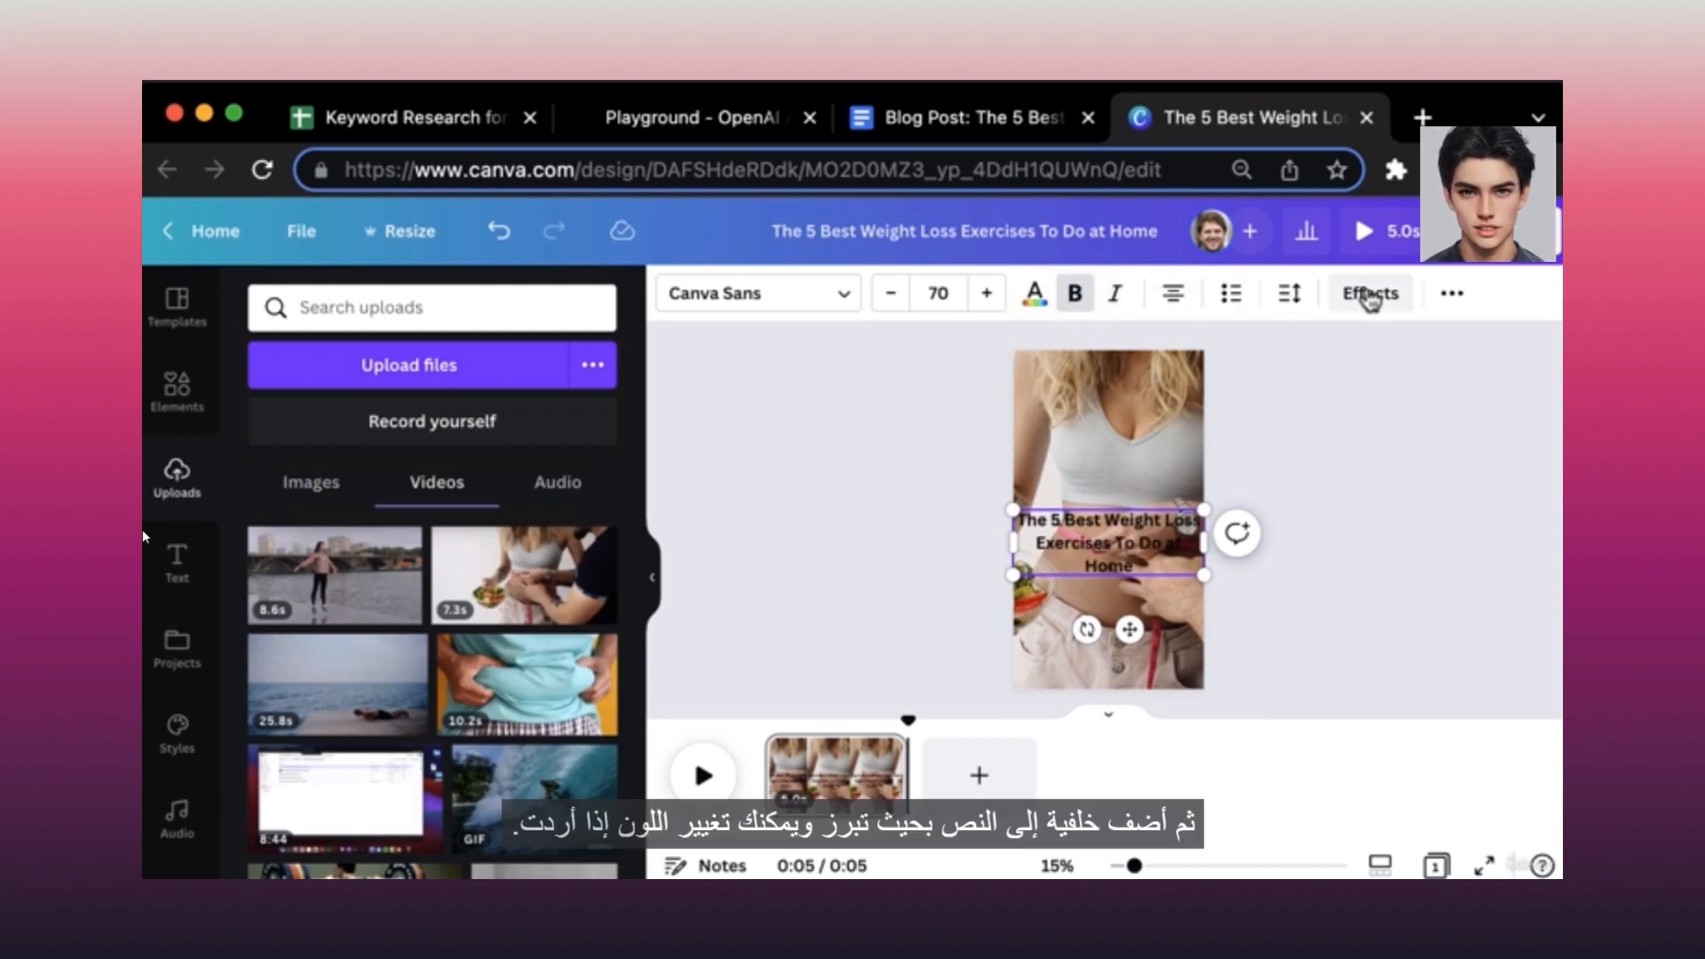
# Apply the Background text effect to the title on the first scene.
pyautogui.click(1370, 298)
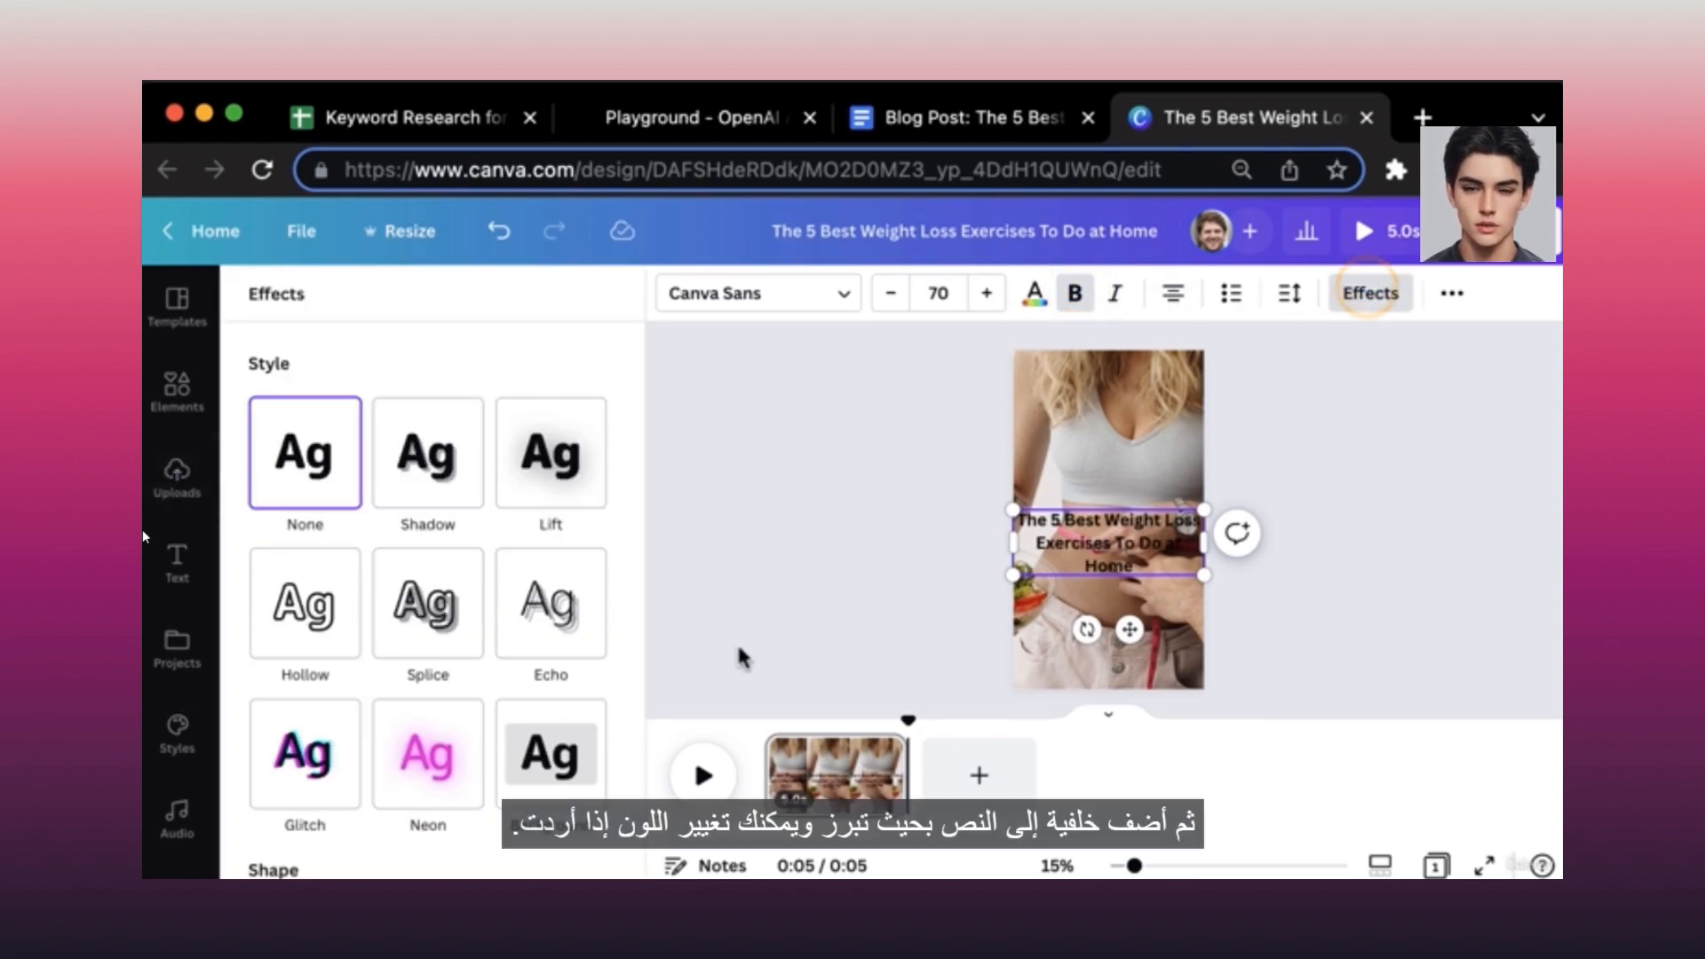
pyautogui.click(560, 762)
pyautogui.scroll(-5, 560, 759)
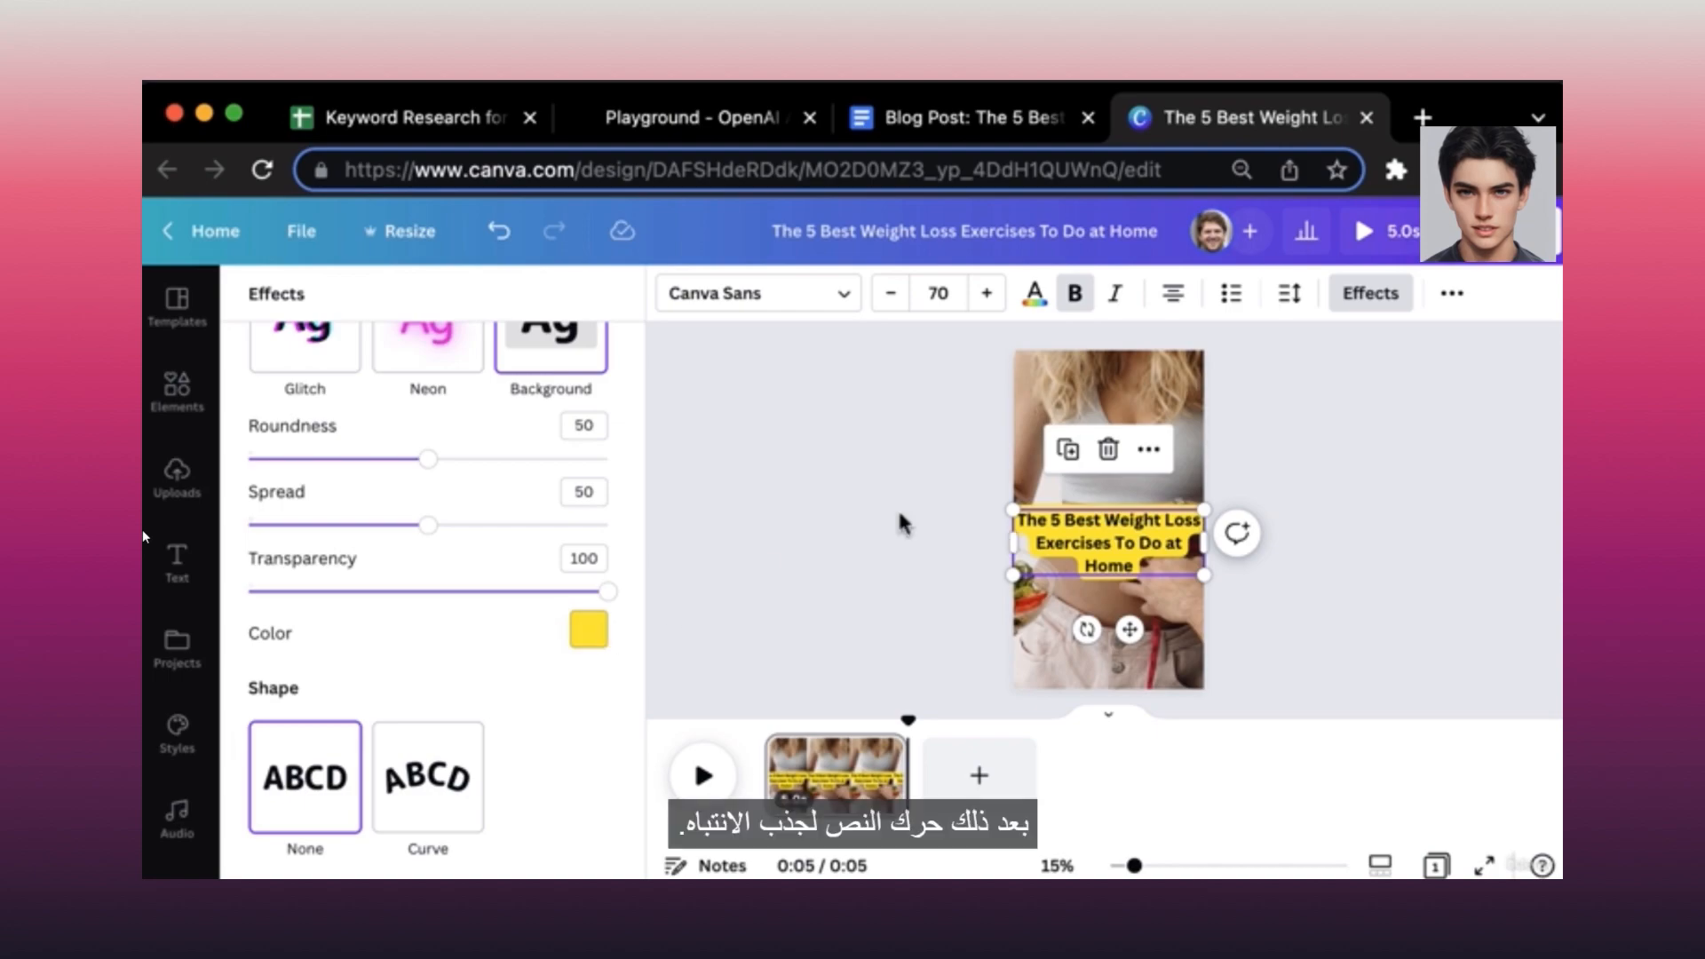
# Apply the Pop text animation to the title on the first scene.
pyautogui.click(1451, 294)
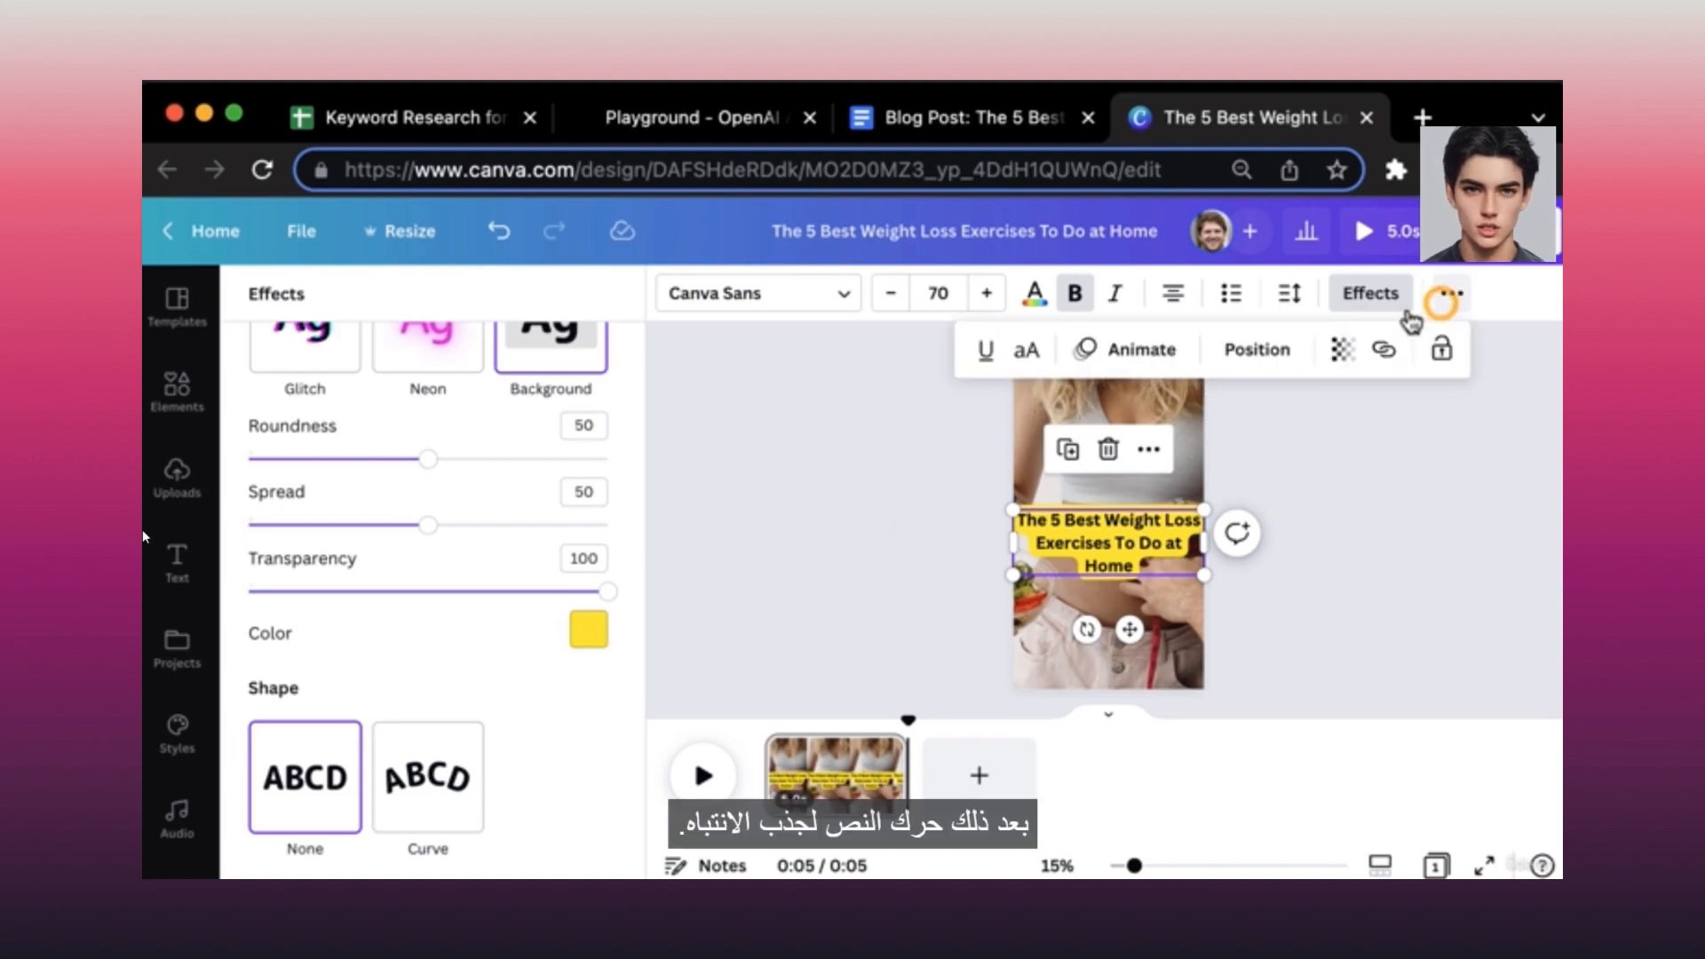
pyautogui.click(1138, 352)
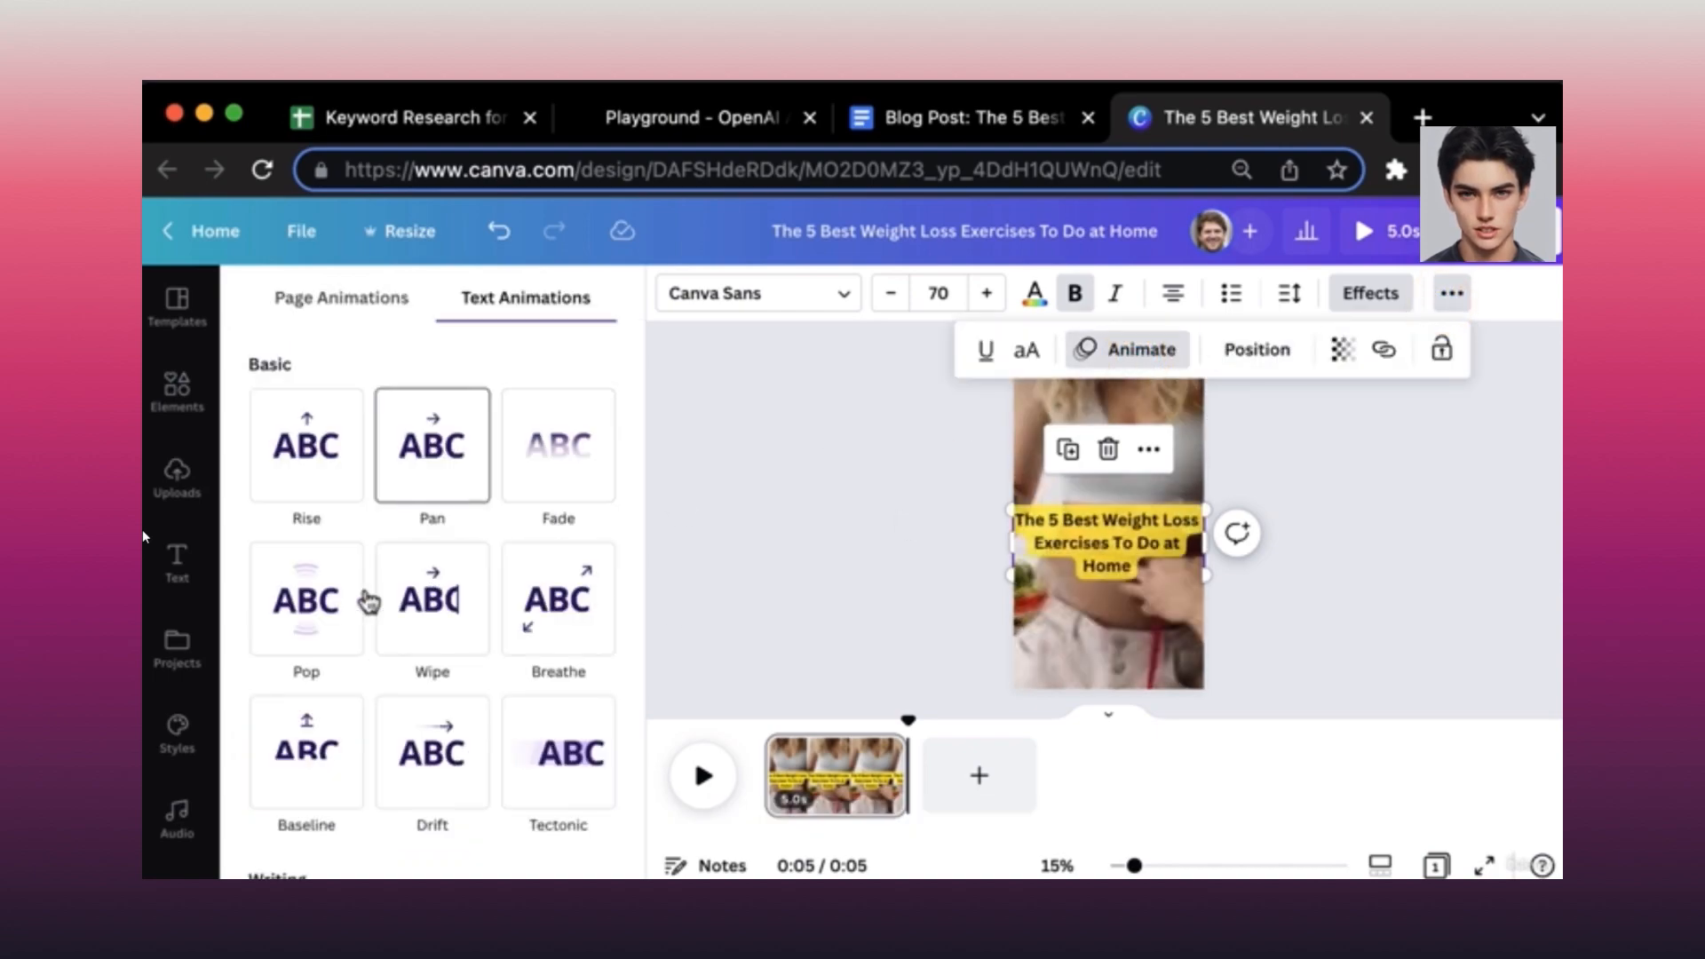
pyautogui.click(320, 605)
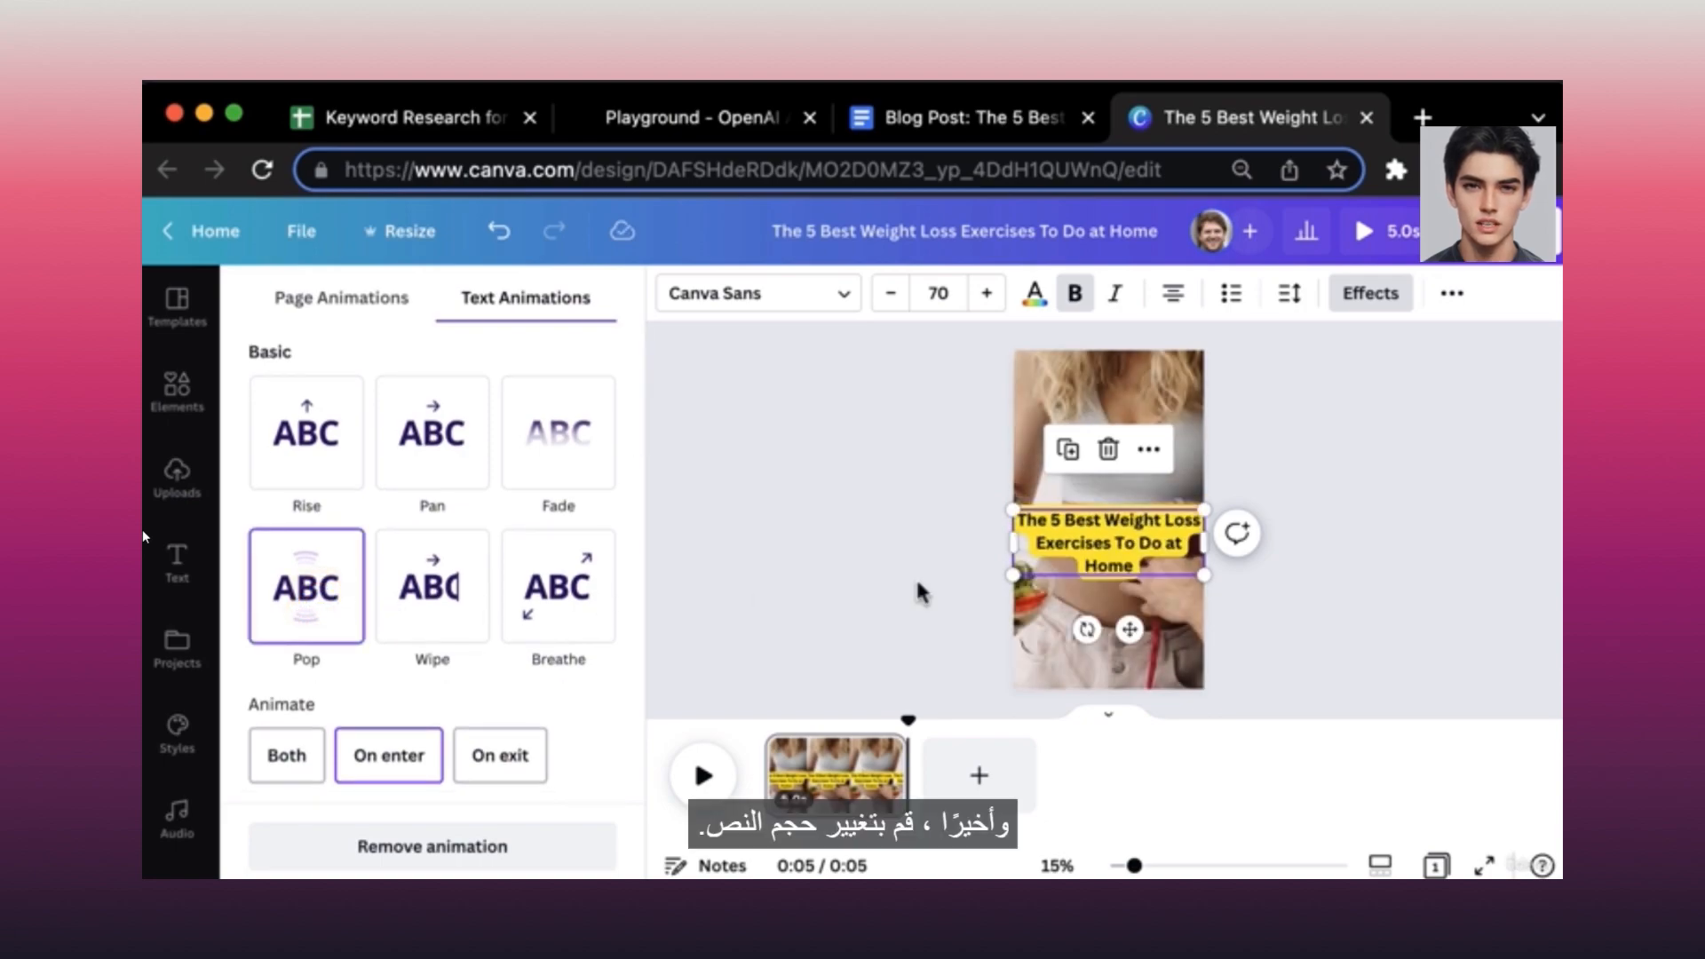
# Shrink the title text to about size 60.3, move it slightly higher on the clip, and preview the scene.
pyautogui.moveTo(1199, 576); pyautogui.dragTo(1176, 563)
pyautogui.moveTo(1073, 537); pyautogui.dragTo(1094, 520)
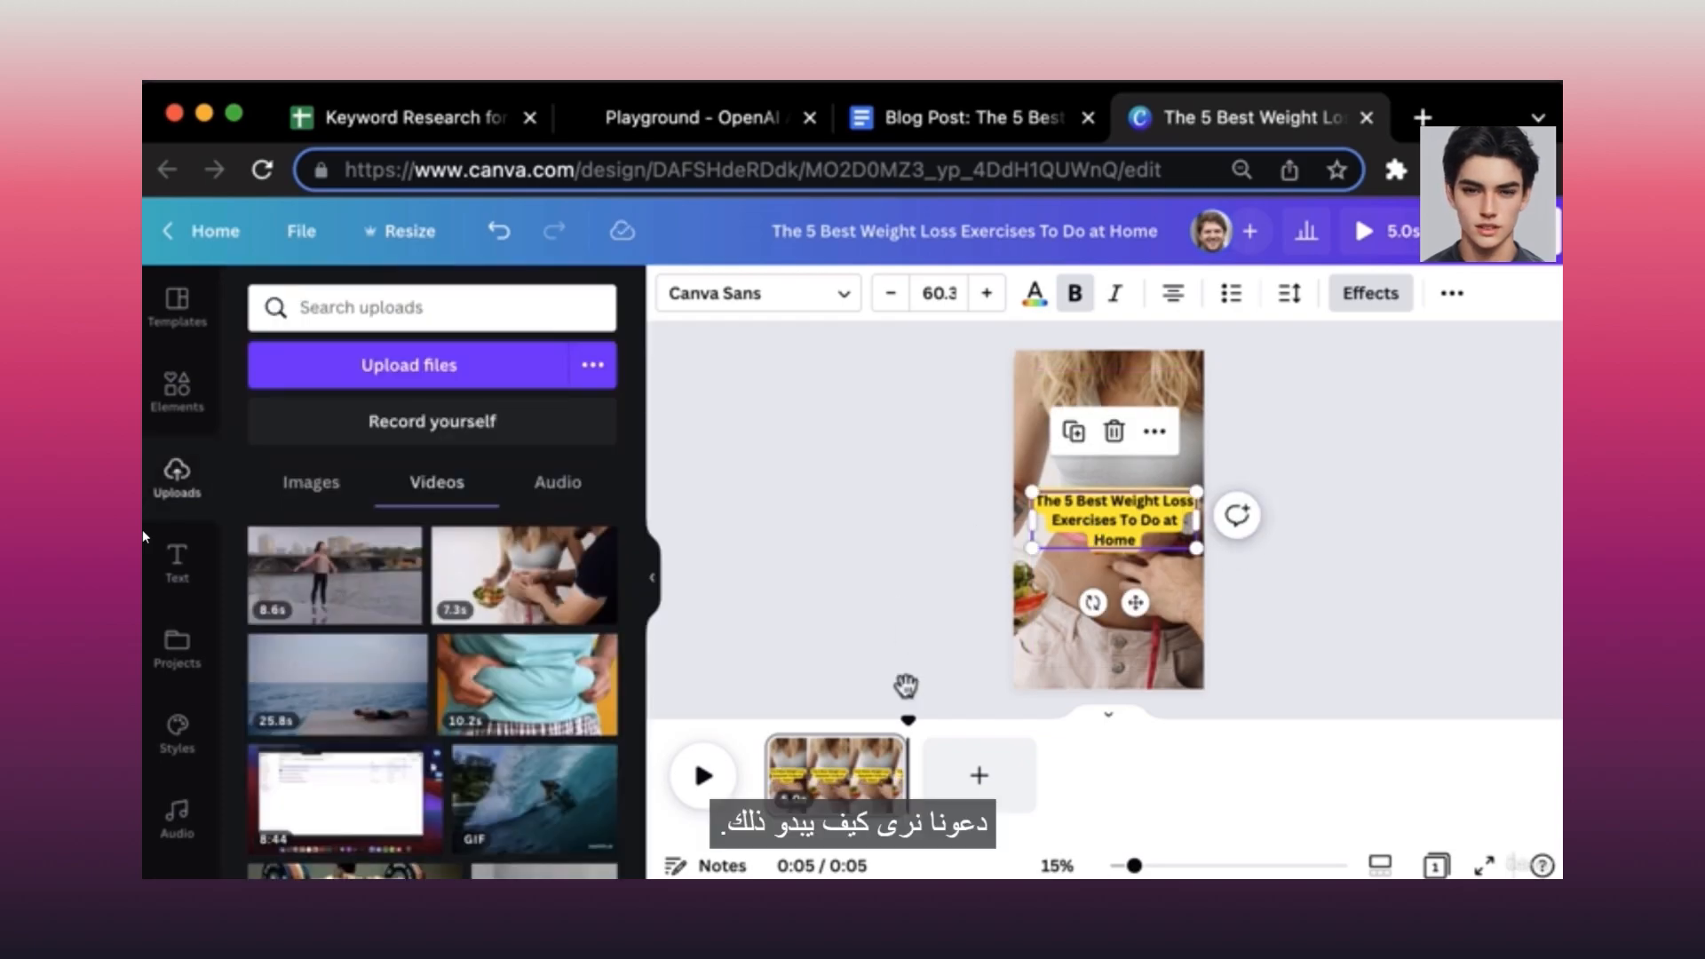
pyautogui.click(908, 718)
pyautogui.click(697, 776)
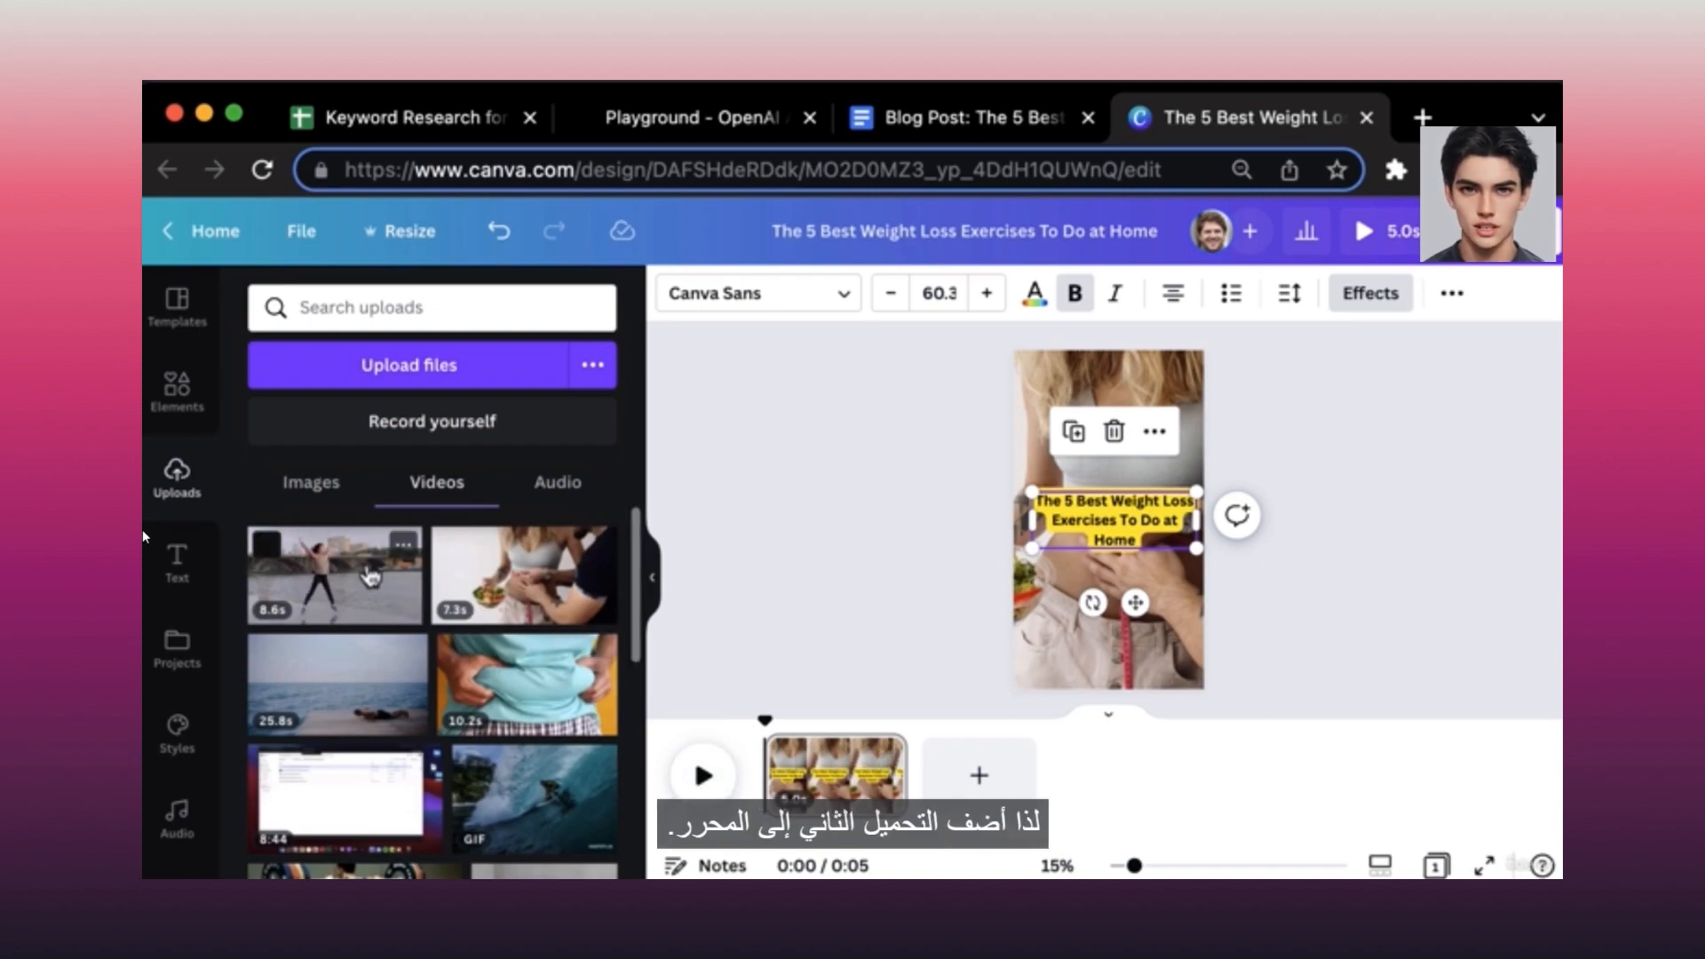
# Add the jumping woman video as the second scene and copy the first scene's title text onto it.
pyautogui.moveTo(346, 568); pyautogui.dragTo(995, 765)
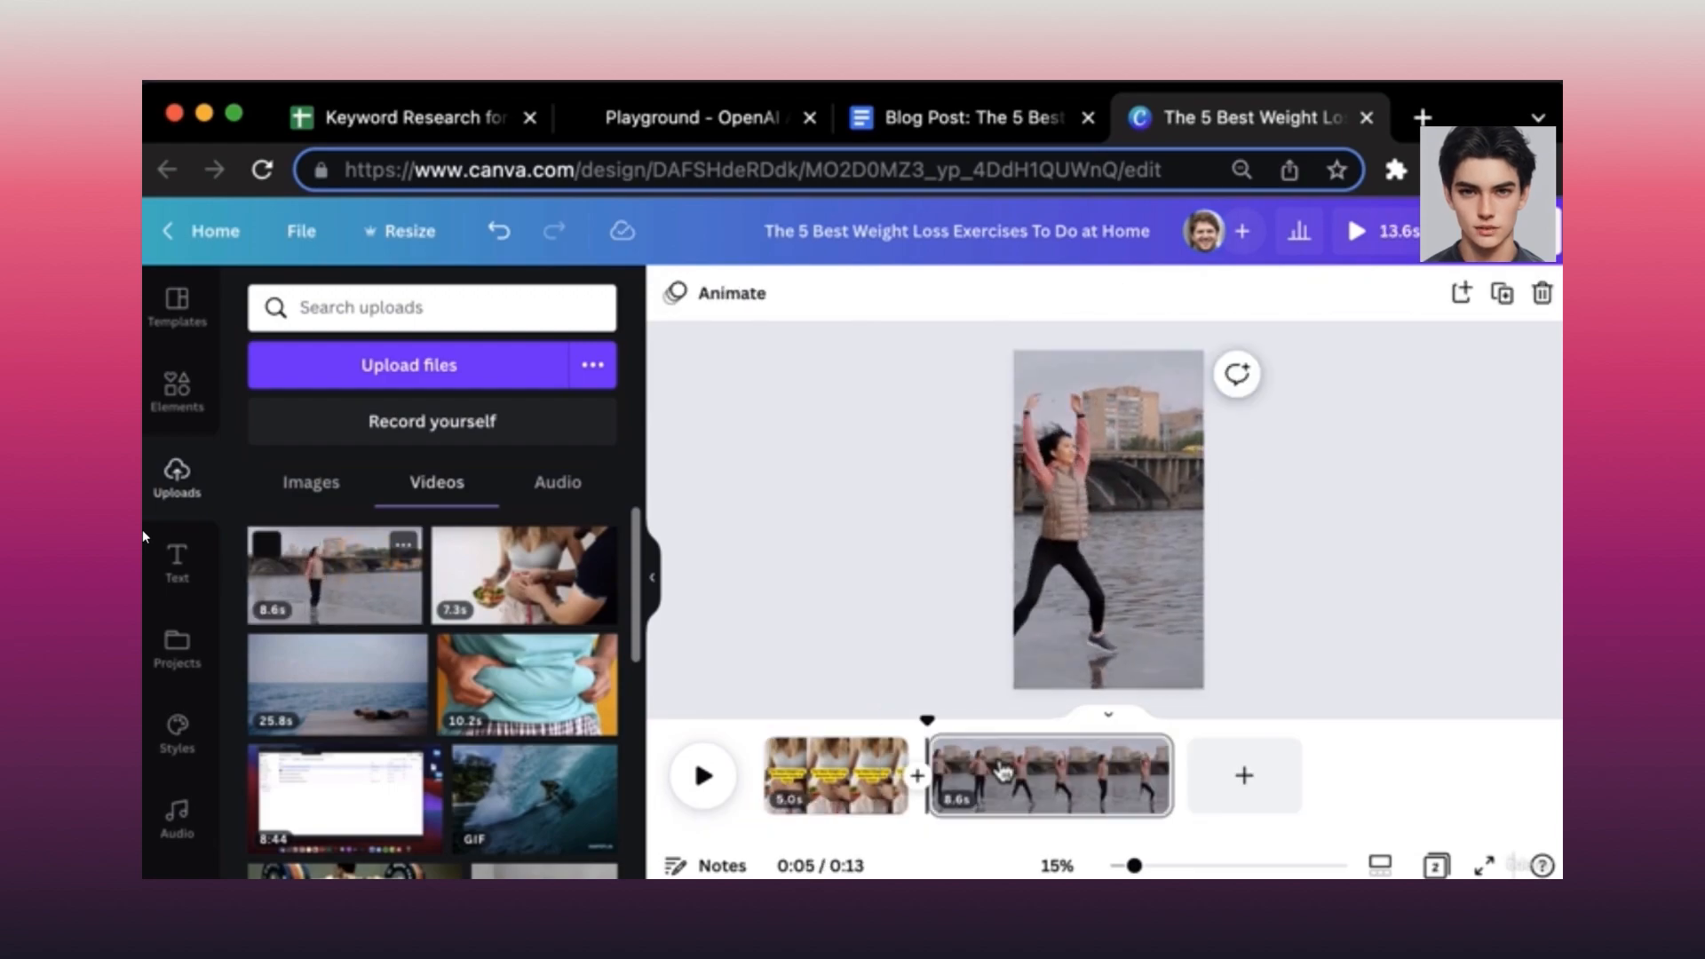
pyautogui.click(826, 768)
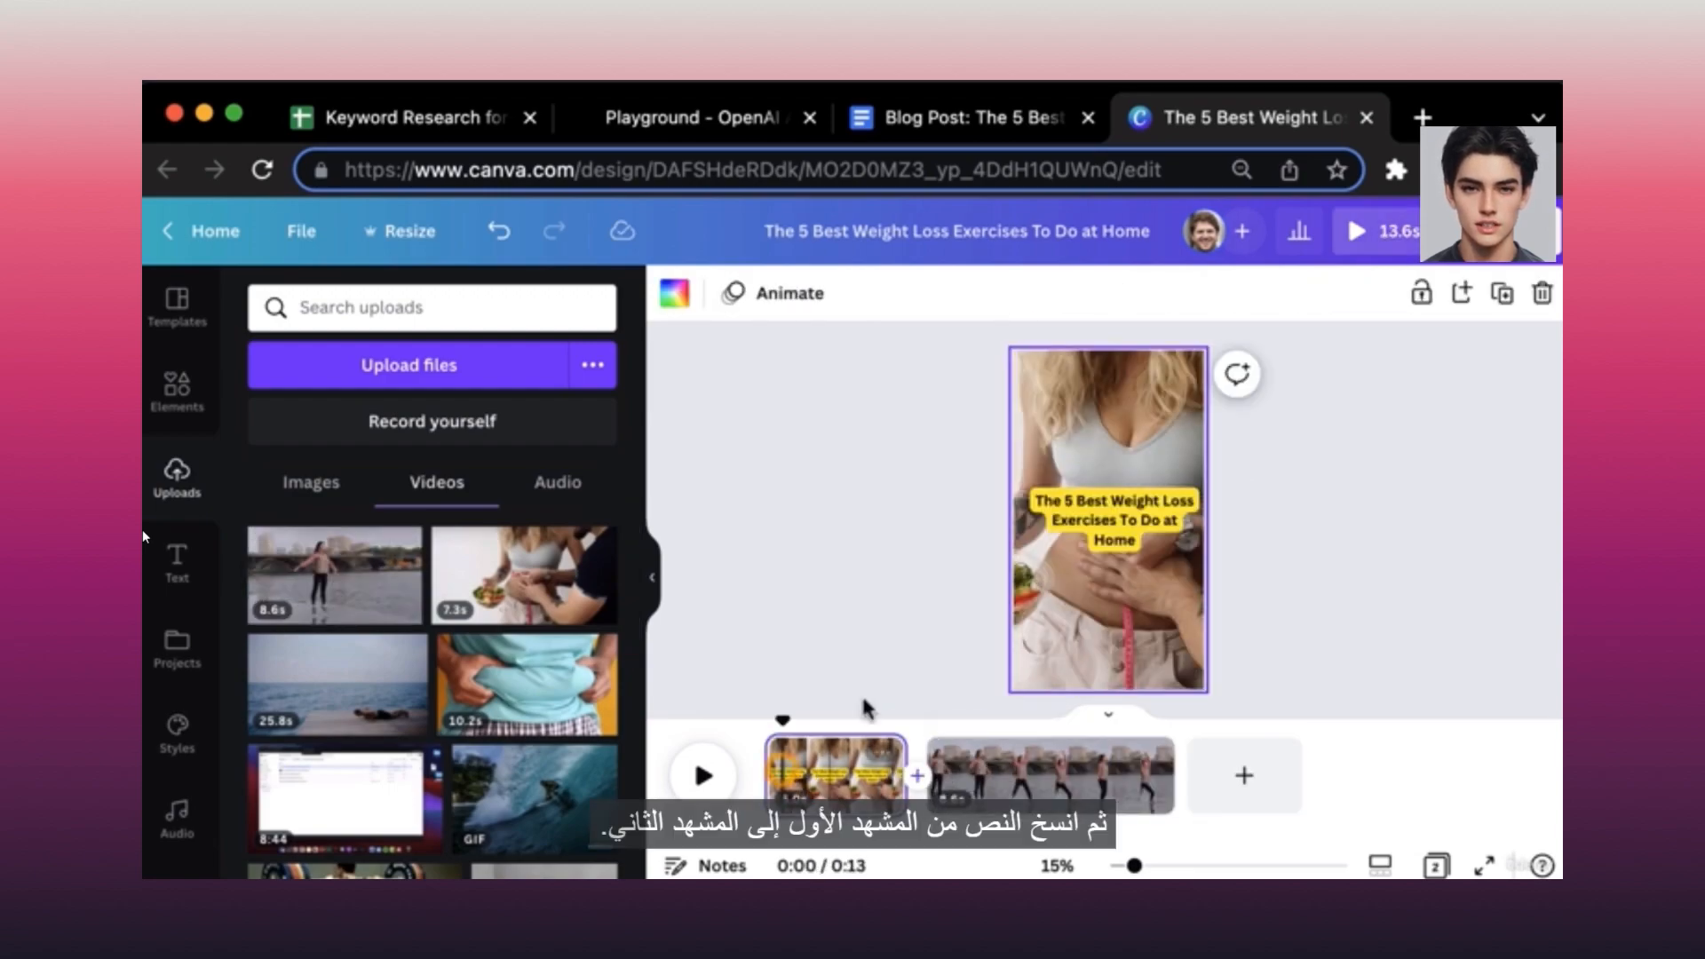
pyautogui.click(1087, 508)
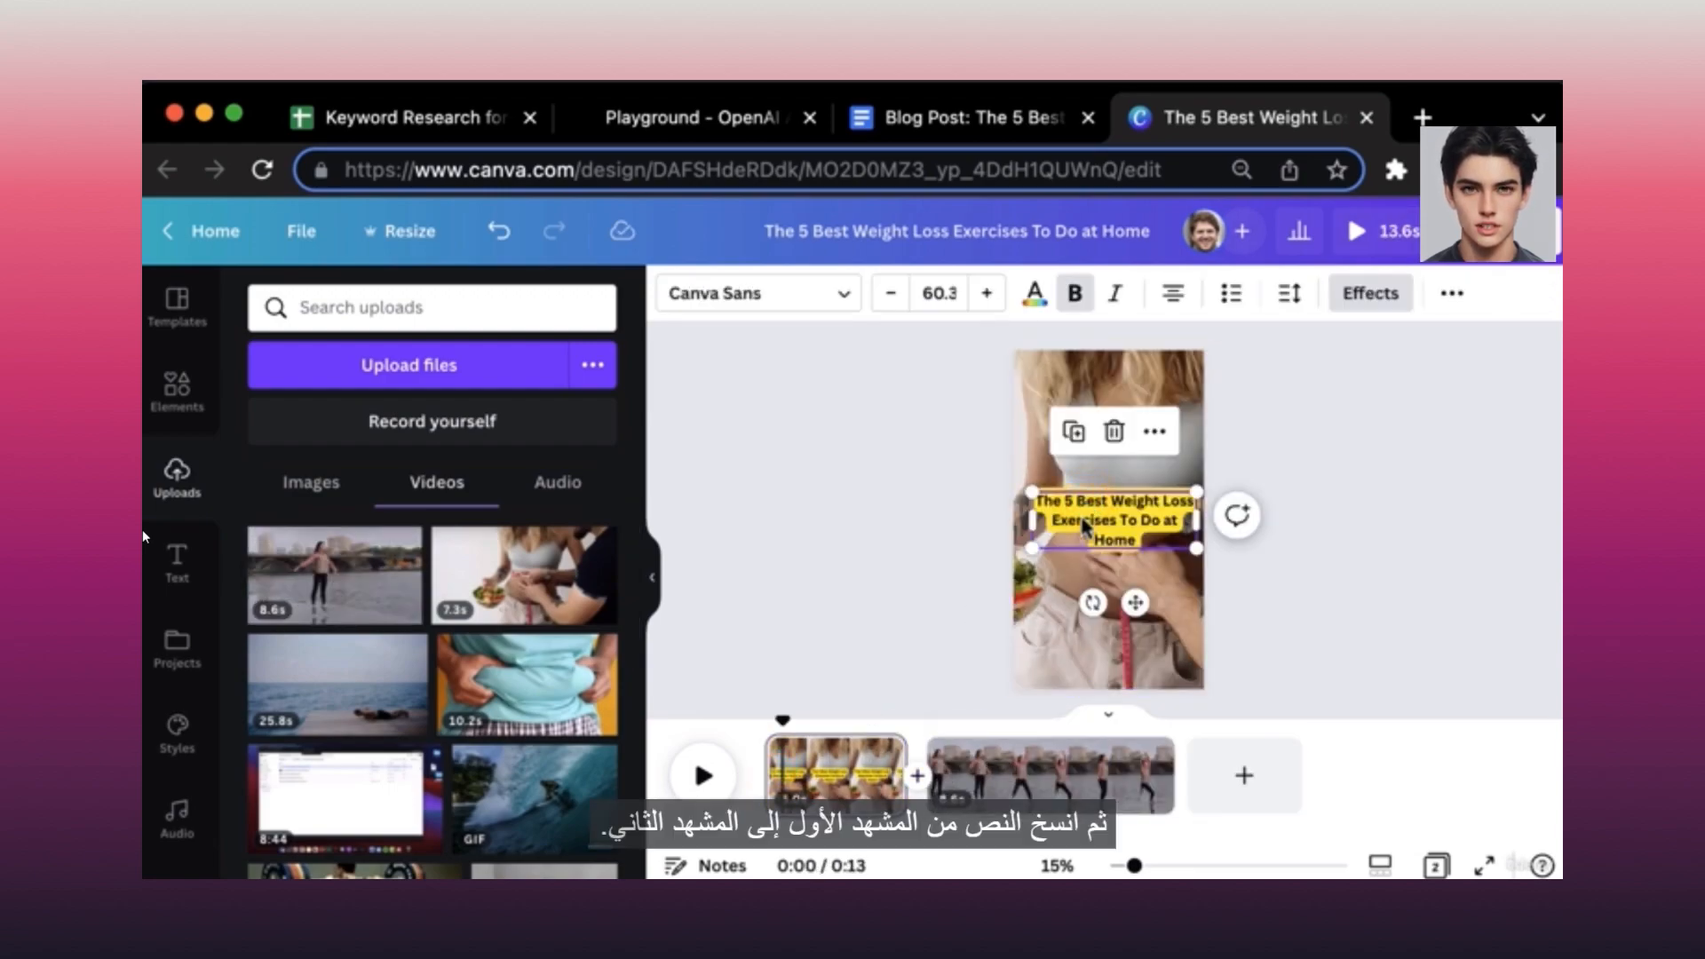
pyautogui.click(1021, 764)
pyautogui.hotkey('ctrl', 'v')
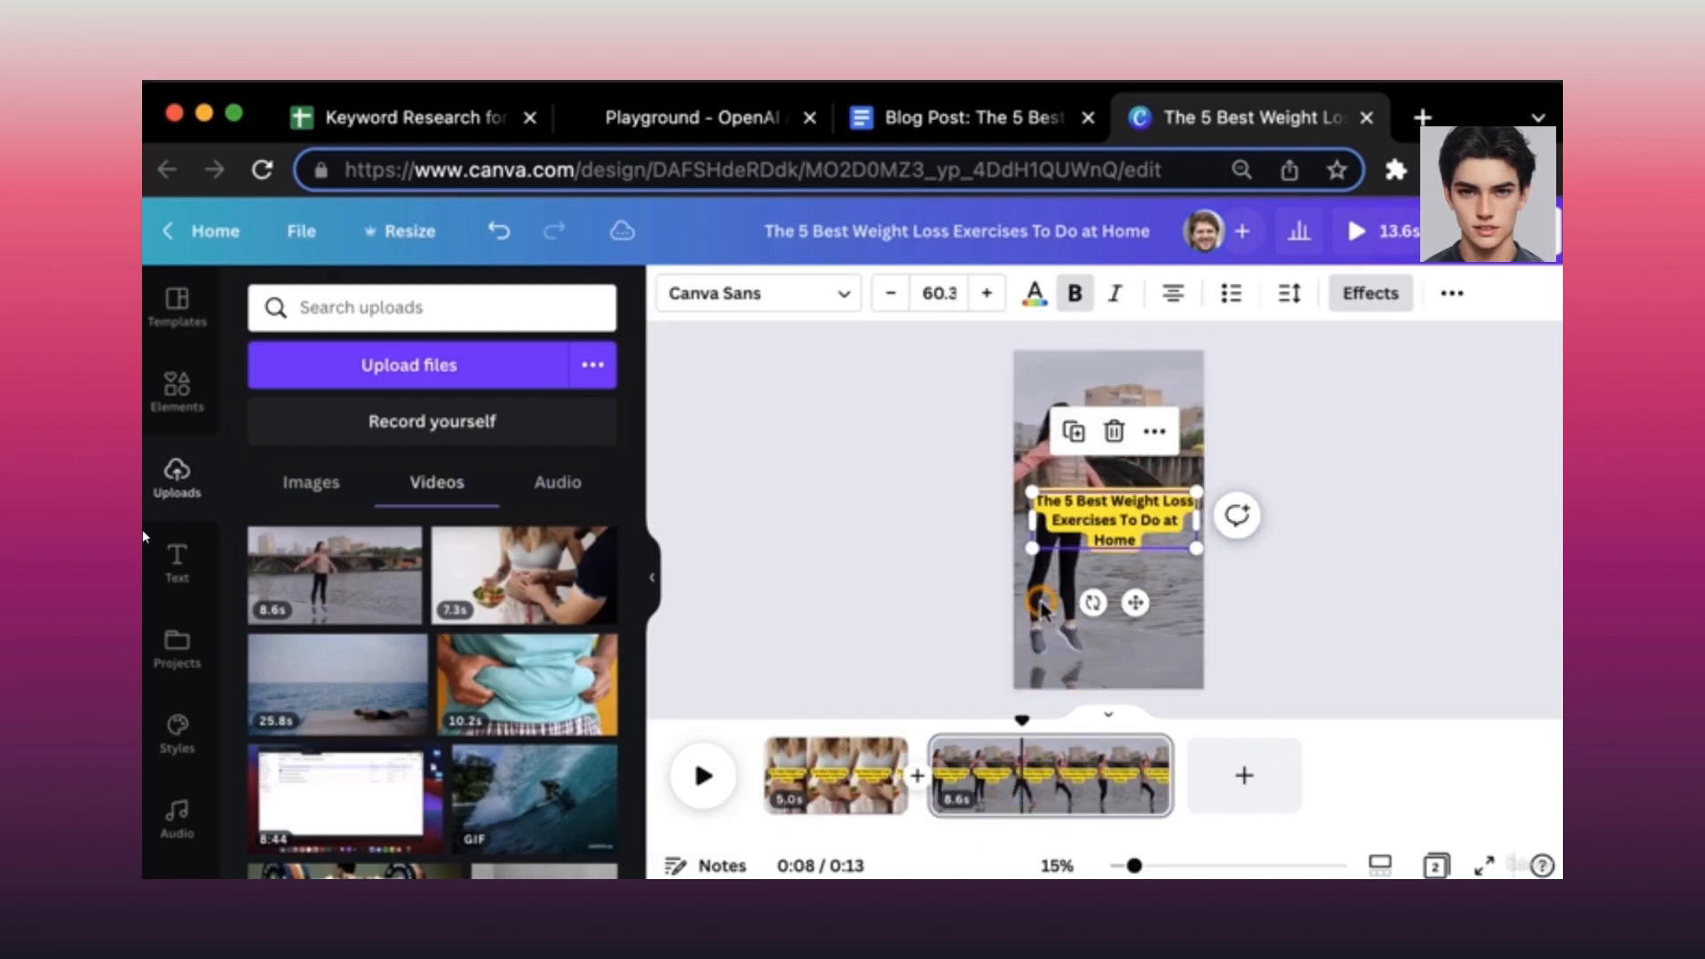
# Replace the second scene's text with the blog post heading "1. Jumping Jacks" and move it lower on the clip.
pyautogui.click(955, 123)
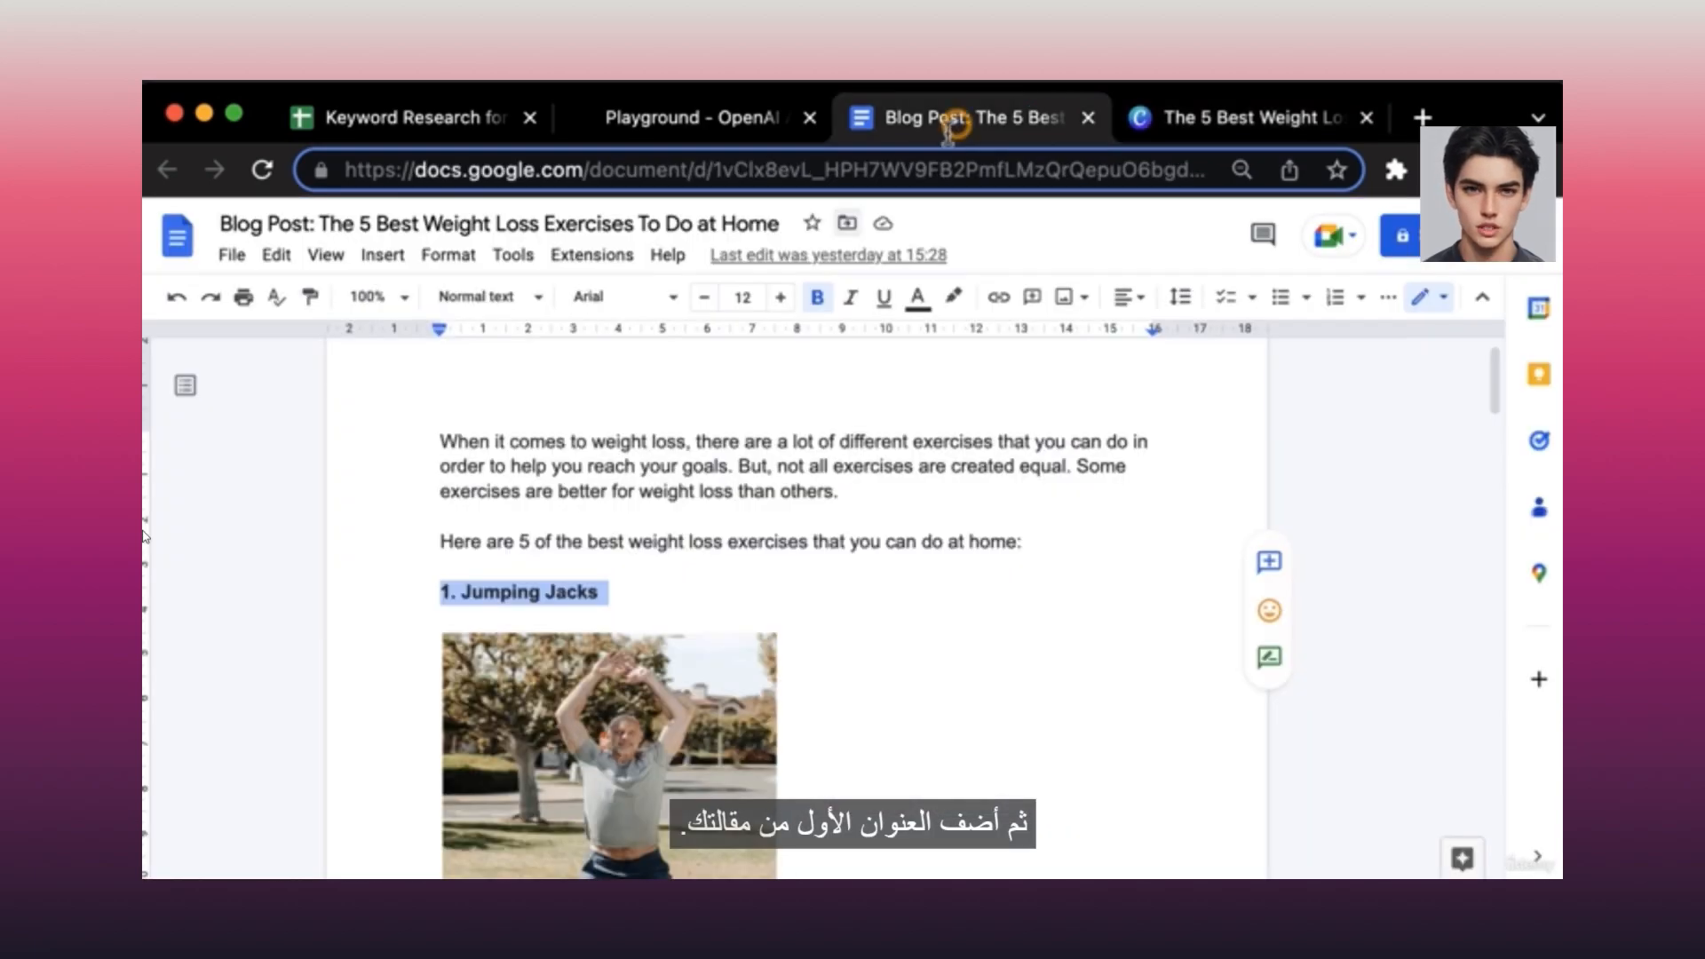
pyautogui.click(489, 599)
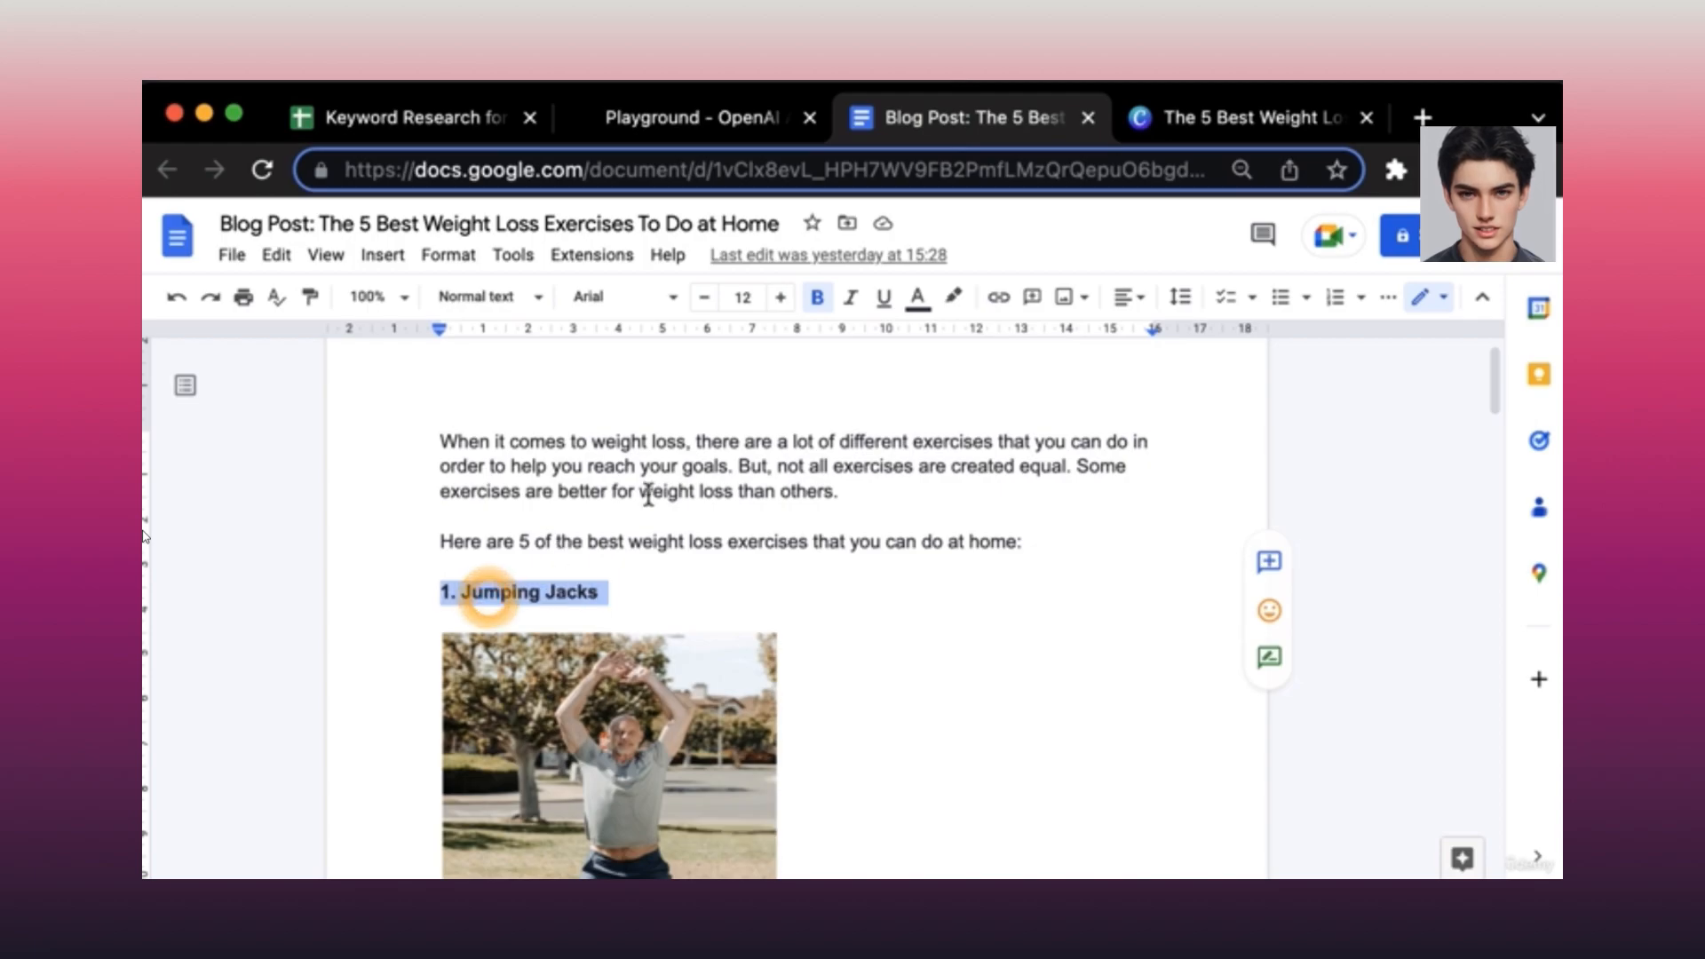
pyautogui.click(1204, 123)
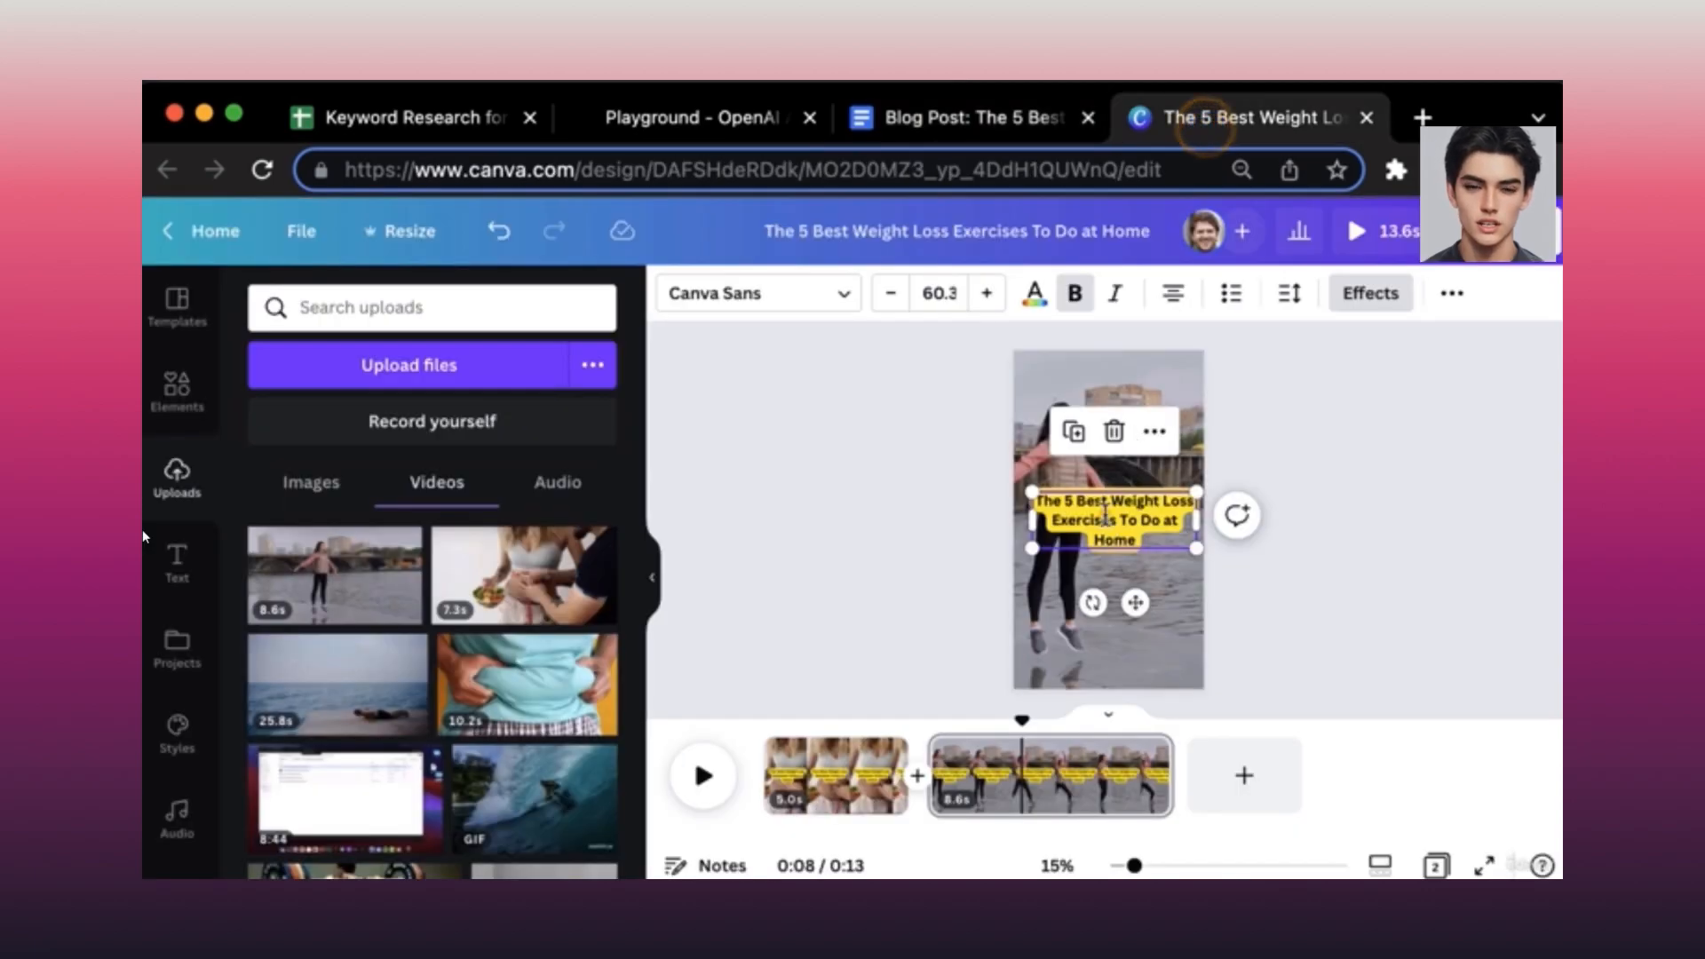
pyautogui.tripleClick(1106, 522)
pyautogui.write('1. Jumping Jacks')
pyautogui.click(892, 537)
pyautogui.moveTo(1095, 503); pyautogui.dragTo(1106, 619)
# Split the Jumping Jacks scene at about the 8-second mark of the video.
pyautogui.moveTo(1021, 742)
pyautogui.mouseDown()
pyautogui.moveTo(997, 742)
pyautogui.moveTo(1015, 741)
pyautogui.mouseUp()
pyautogui.rightClick(1021, 766)
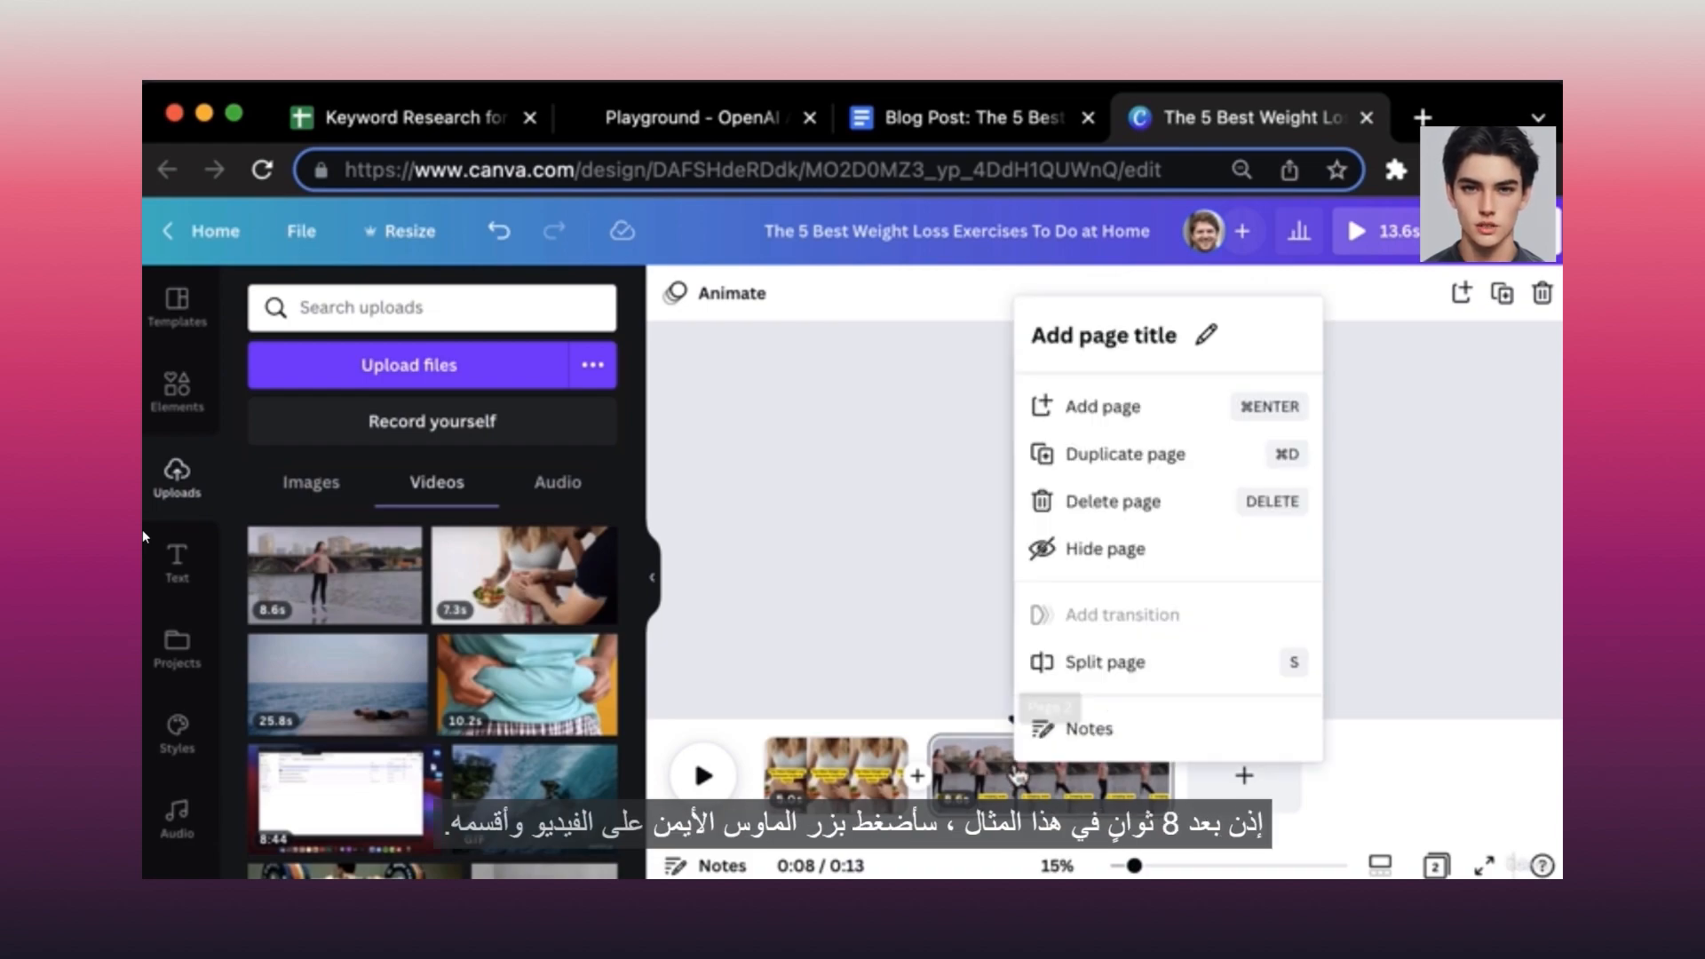
pyautogui.press('Up')
pyautogui.press('Up')
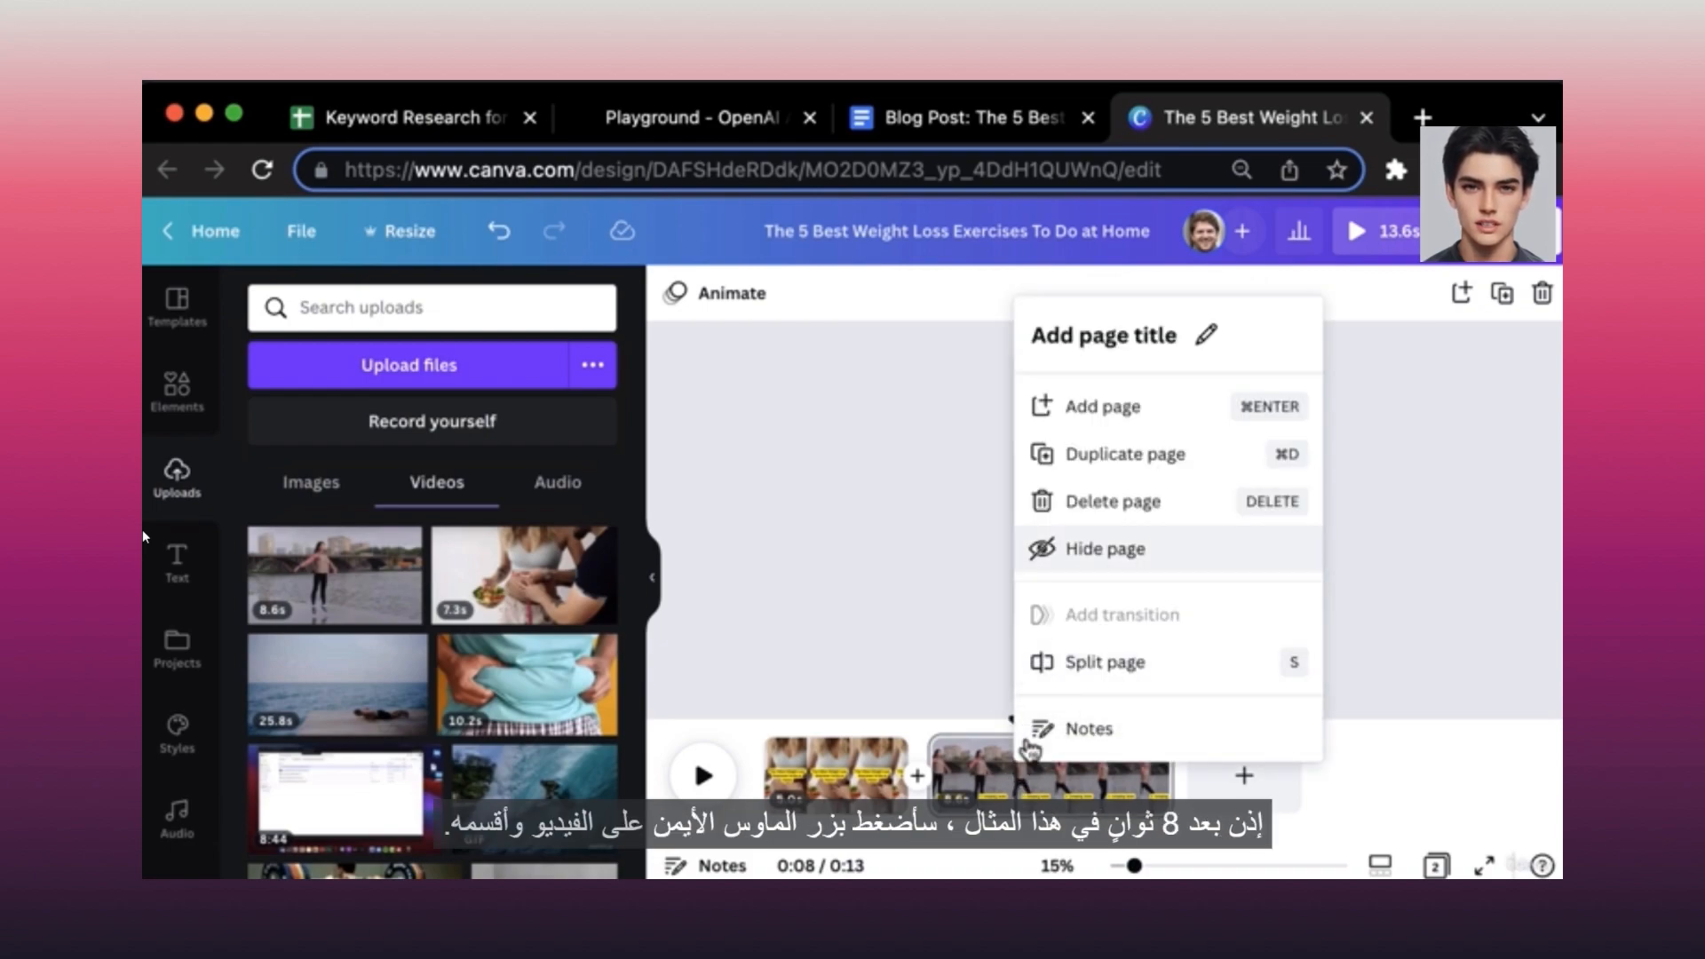
pyautogui.click(1070, 659)
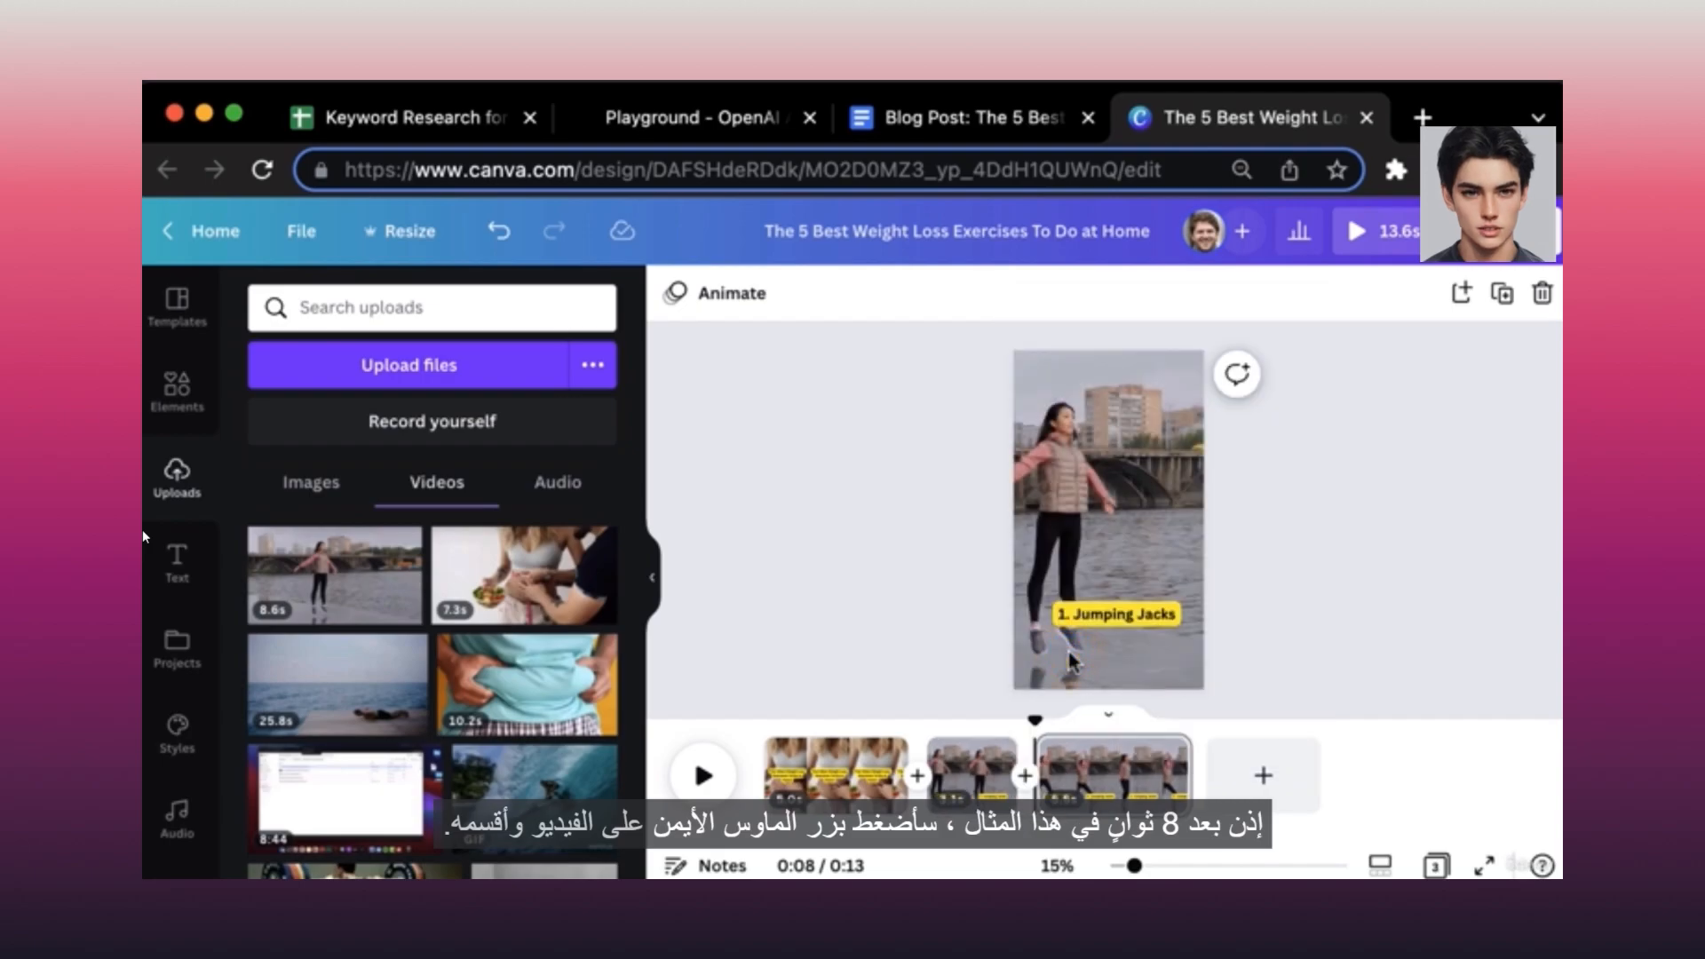
# Replace the caption on the second half of the split scene with the blog post text "Jumping jacks are a great cardio workout".
pyautogui.click(1094, 618)
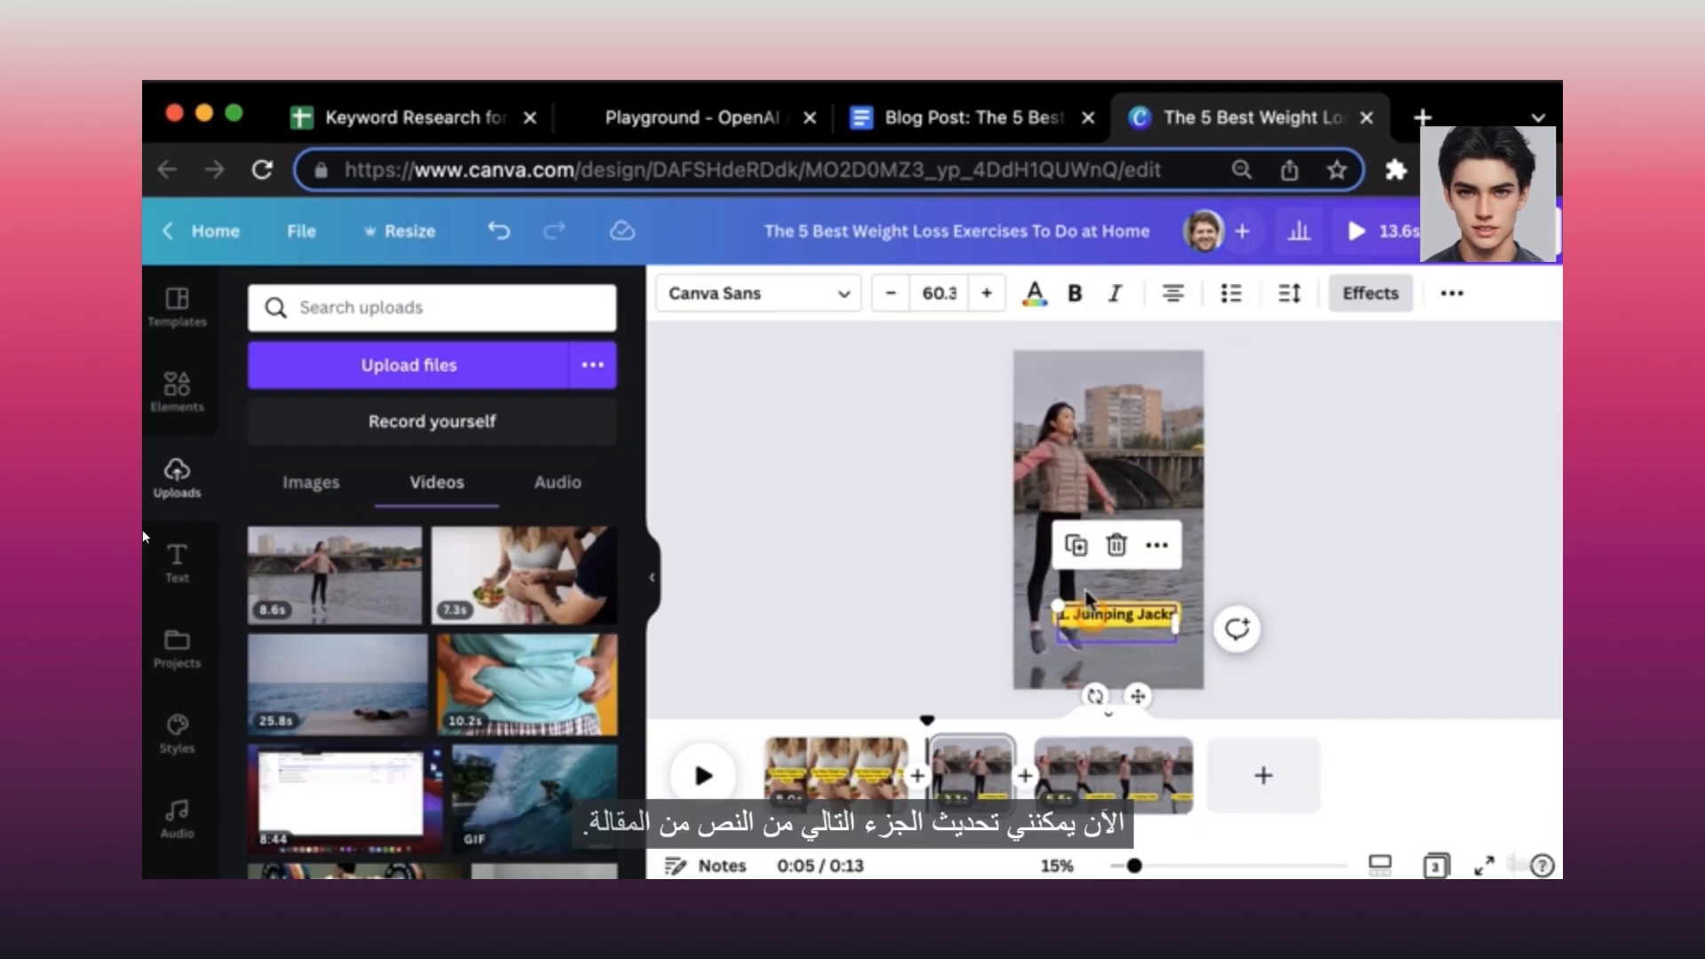
pyautogui.click(980, 136)
pyautogui.scroll(-6, 684, 555)
pyautogui.scroll(-1, 682, 553)
pyautogui.moveTo(442, 521); pyautogui.dragTo(826, 514)
pyautogui.hotkey('ctrl', 'c')
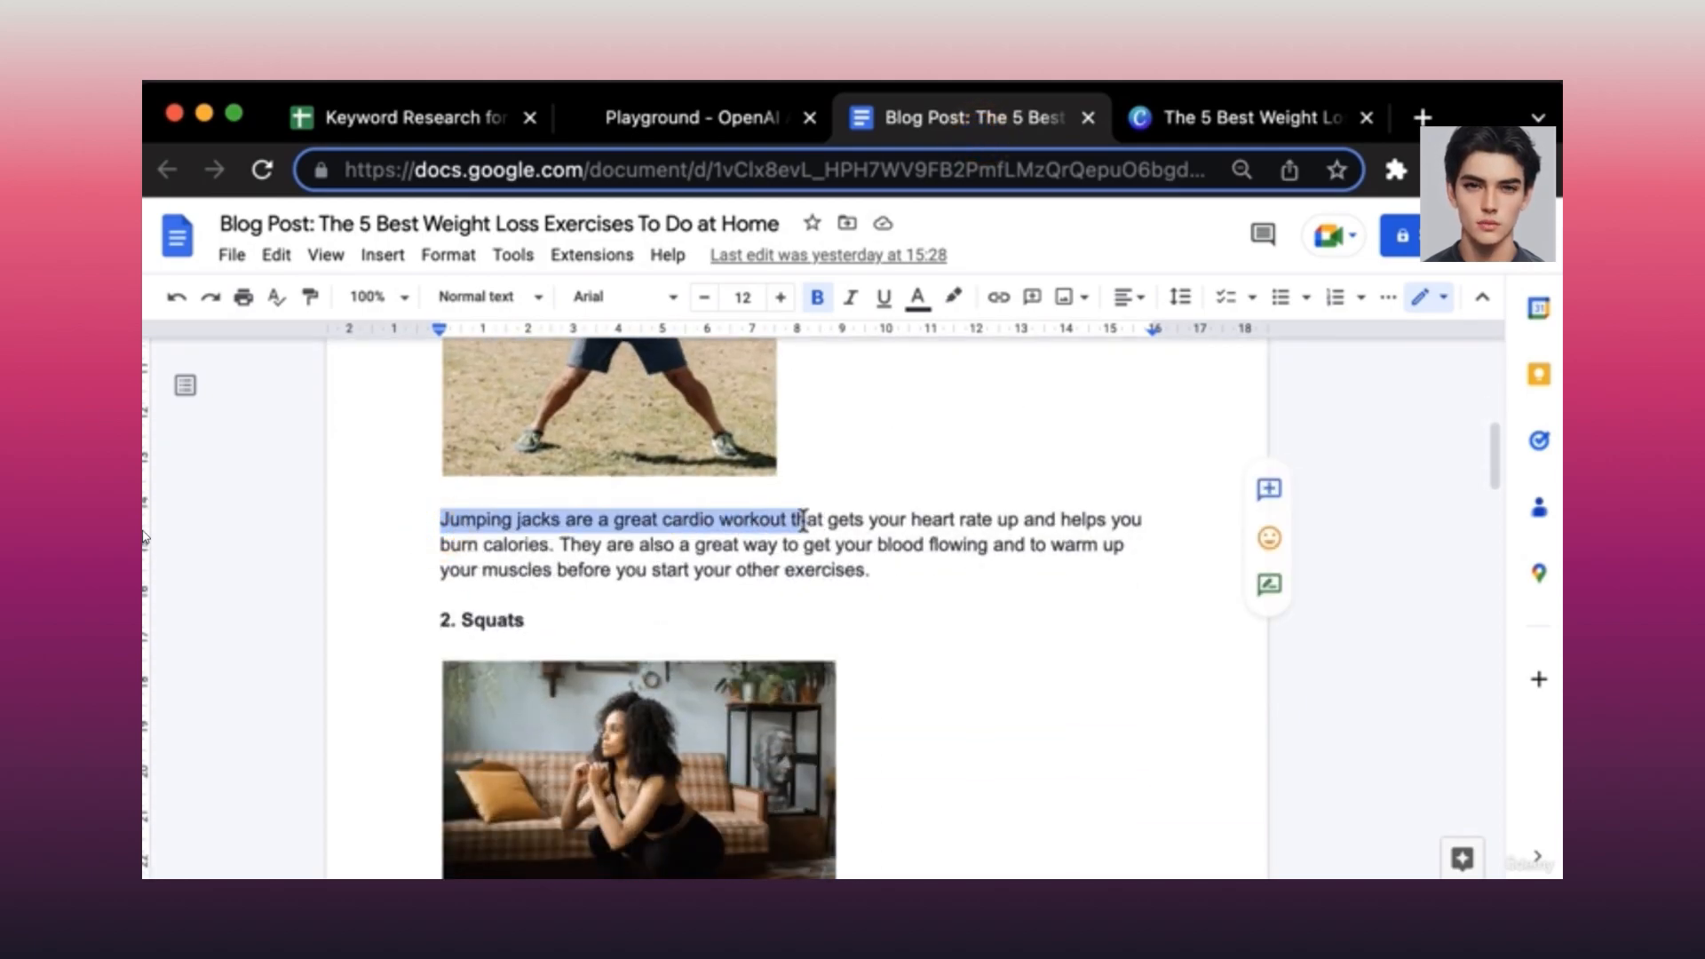
pyautogui.click(1178, 131)
pyautogui.hotkey('ctrl', 'v')
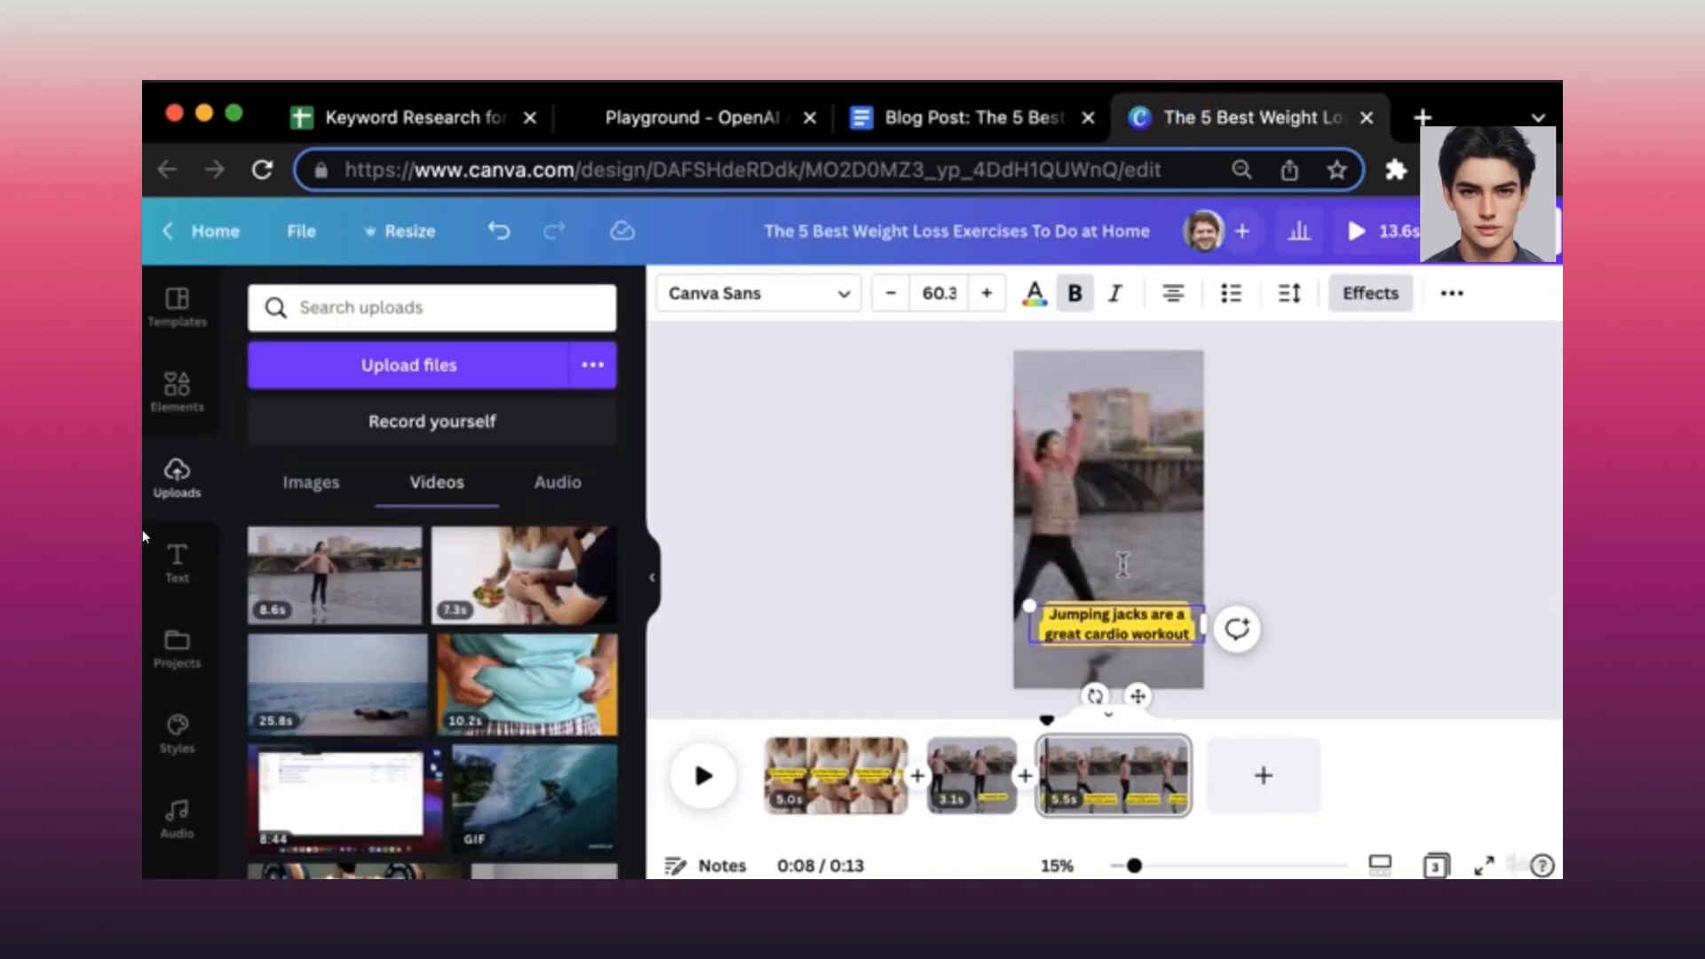
pyautogui.click(906, 613)
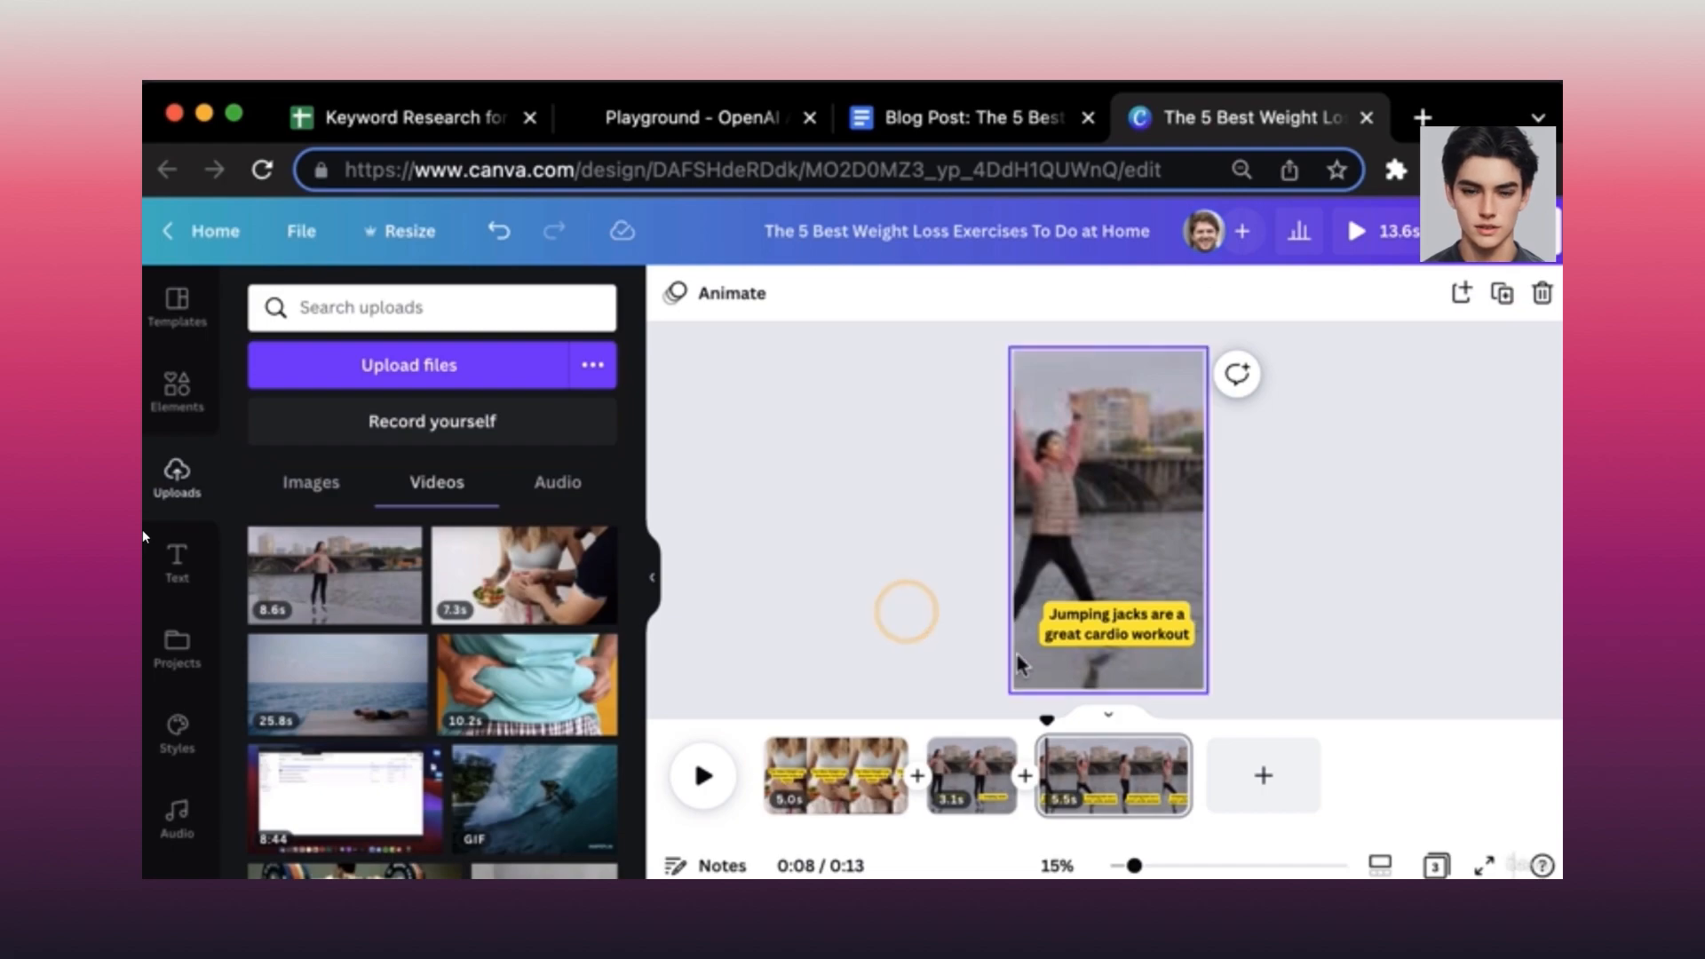
# Split the "great cardio workout" scene at about the 11-second mark and move the playhead into the new last scene.
pyautogui.moveTo(1049, 721); pyautogui.dragTo(1117, 733)
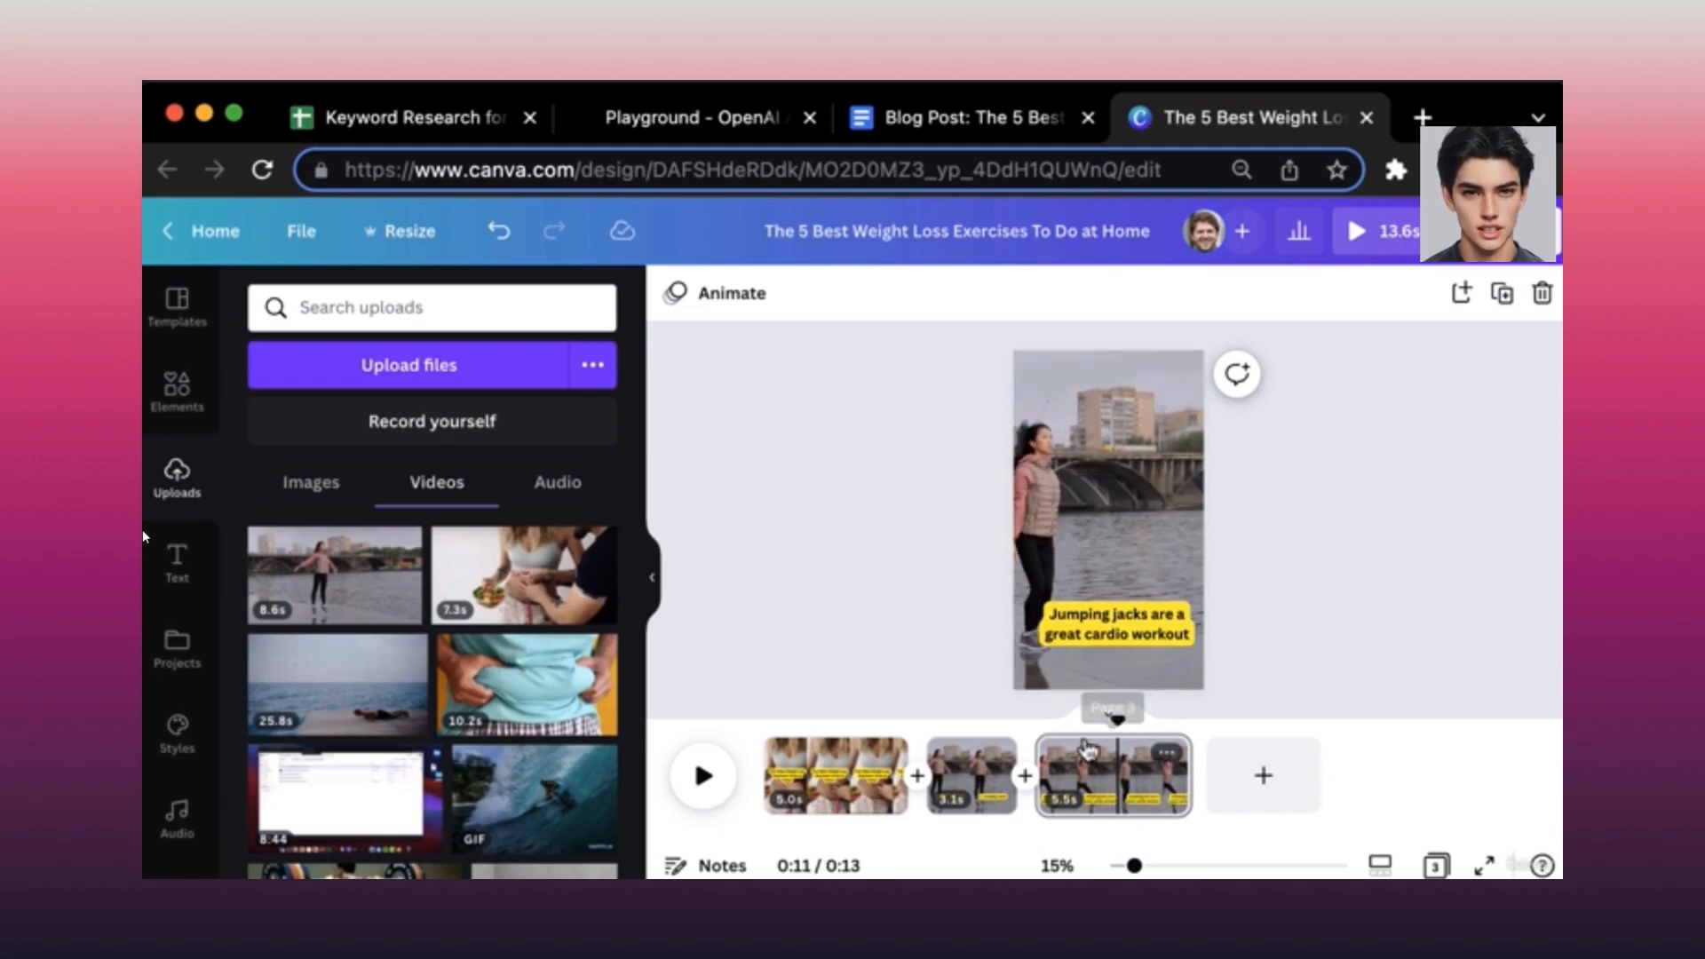
pyautogui.rightClick(1124, 769)
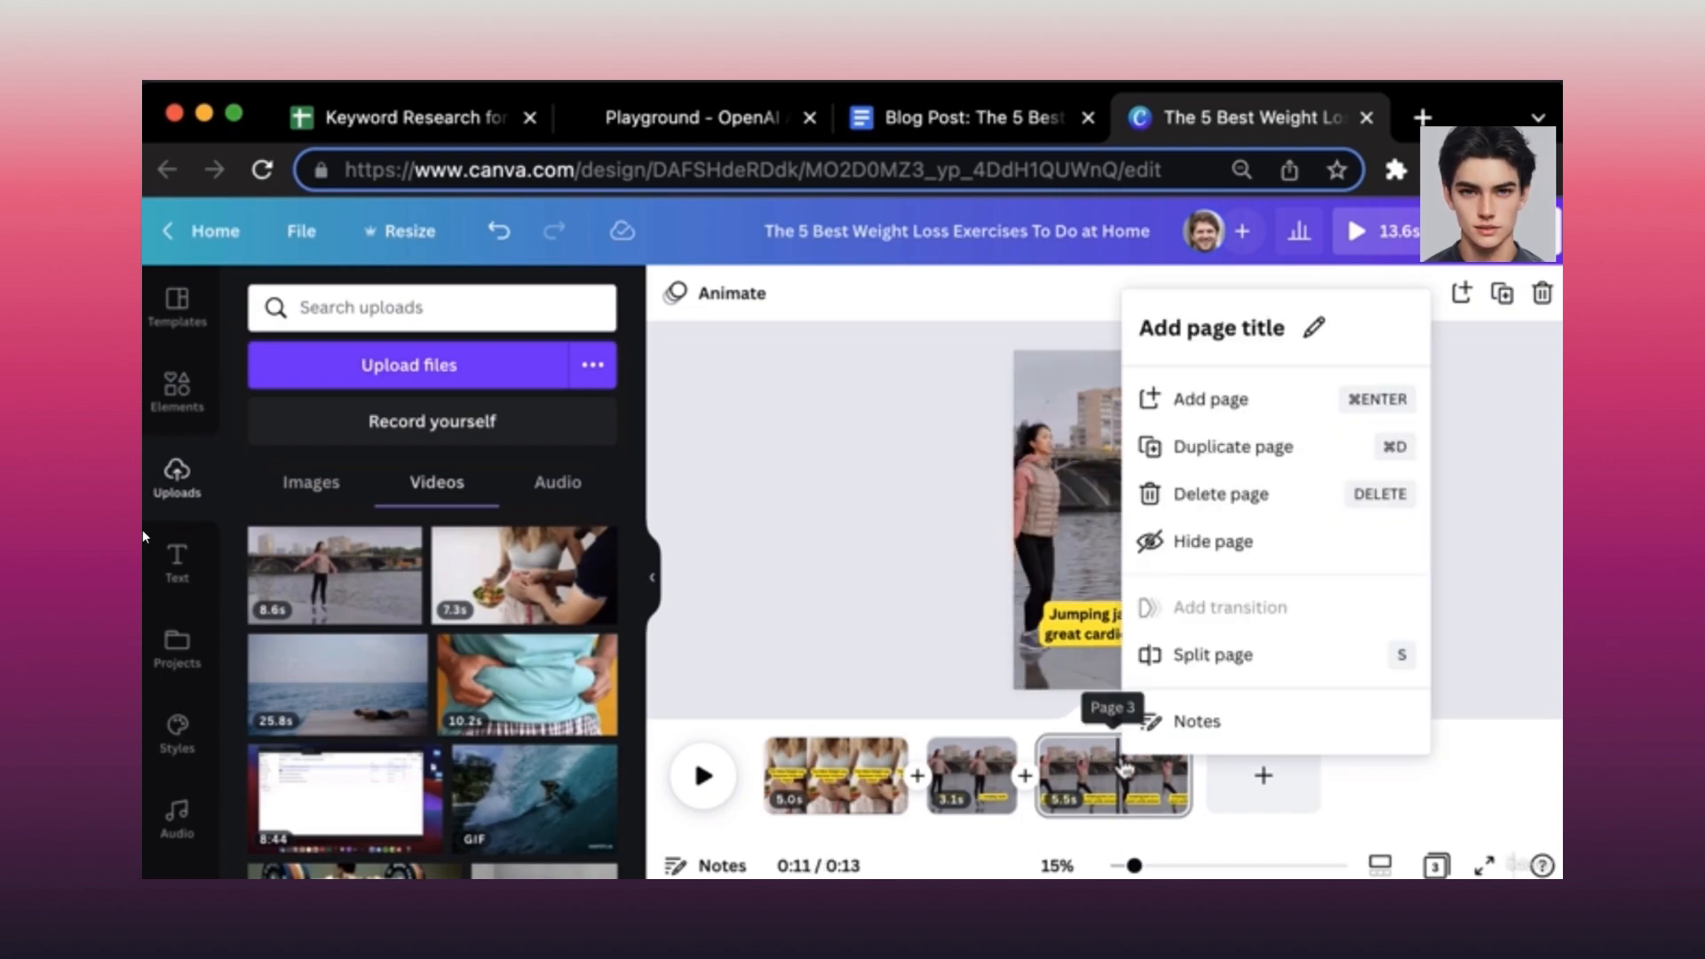
pyautogui.click(1148, 653)
pyautogui.moveTo(1136, 719); pyautogui.dragTo(1161, 719)
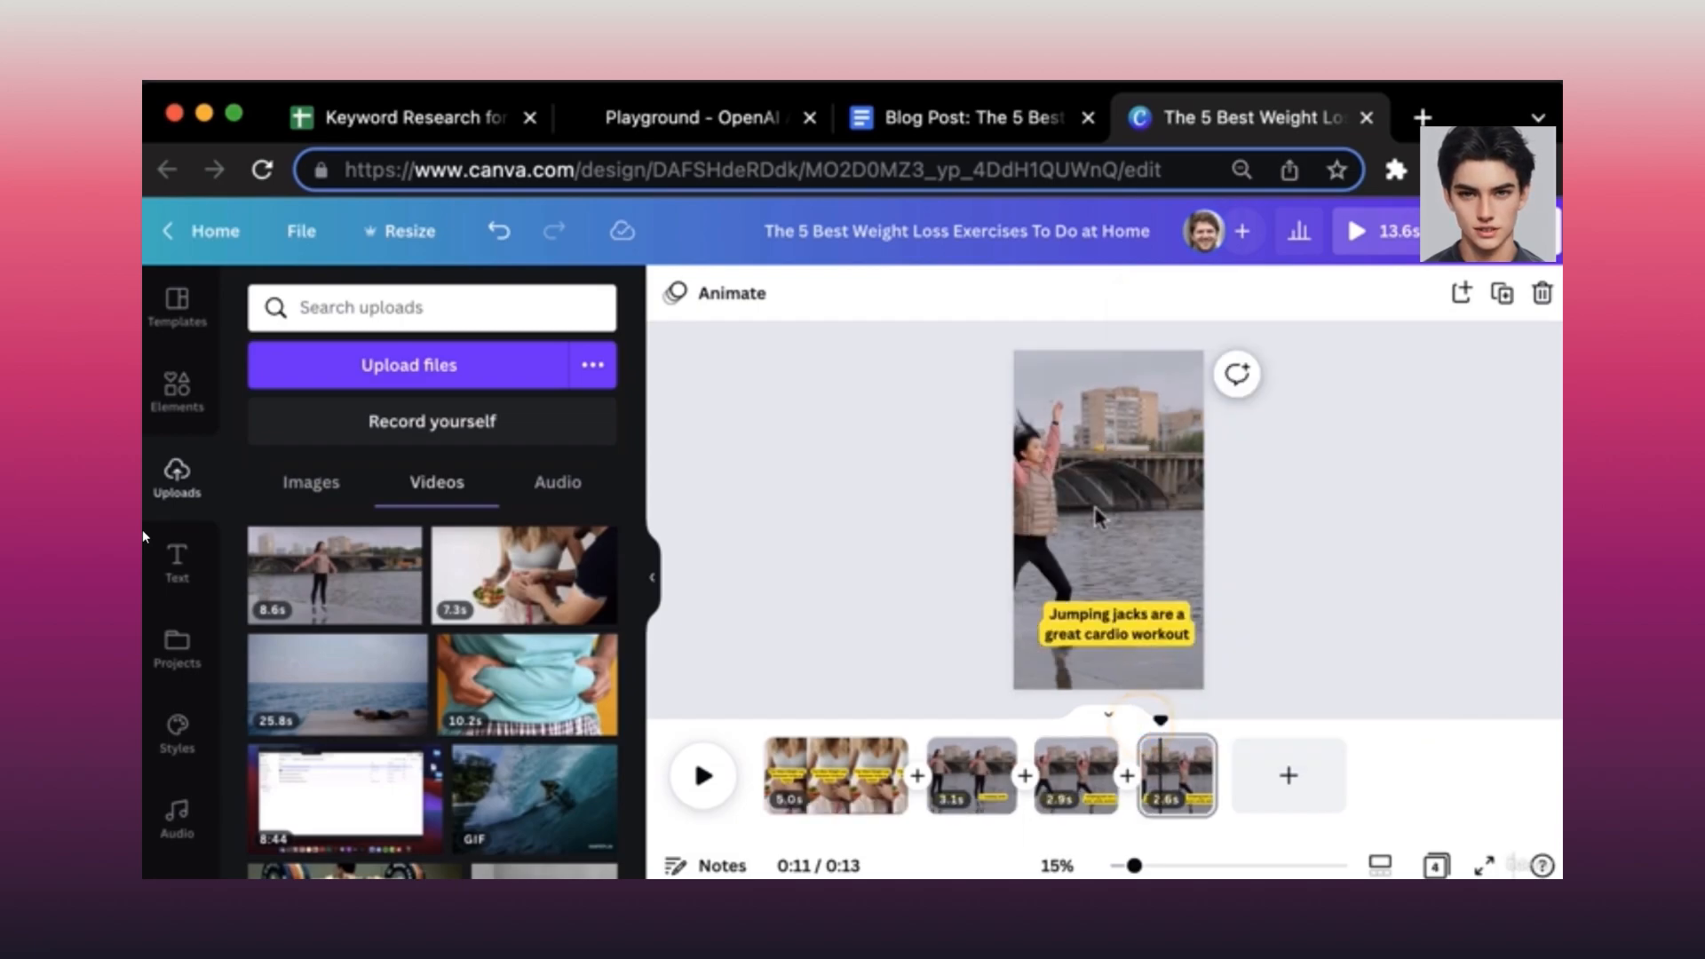
# Replace the last scene's caption with the blog post text "that gets your heart rate up and helps you burn calories".
pyautogui.click(974, 133)
pyautogui.moveTo(793, 517); pyautogui.dragTo(550, 544)
pyautogui.press('super+c')
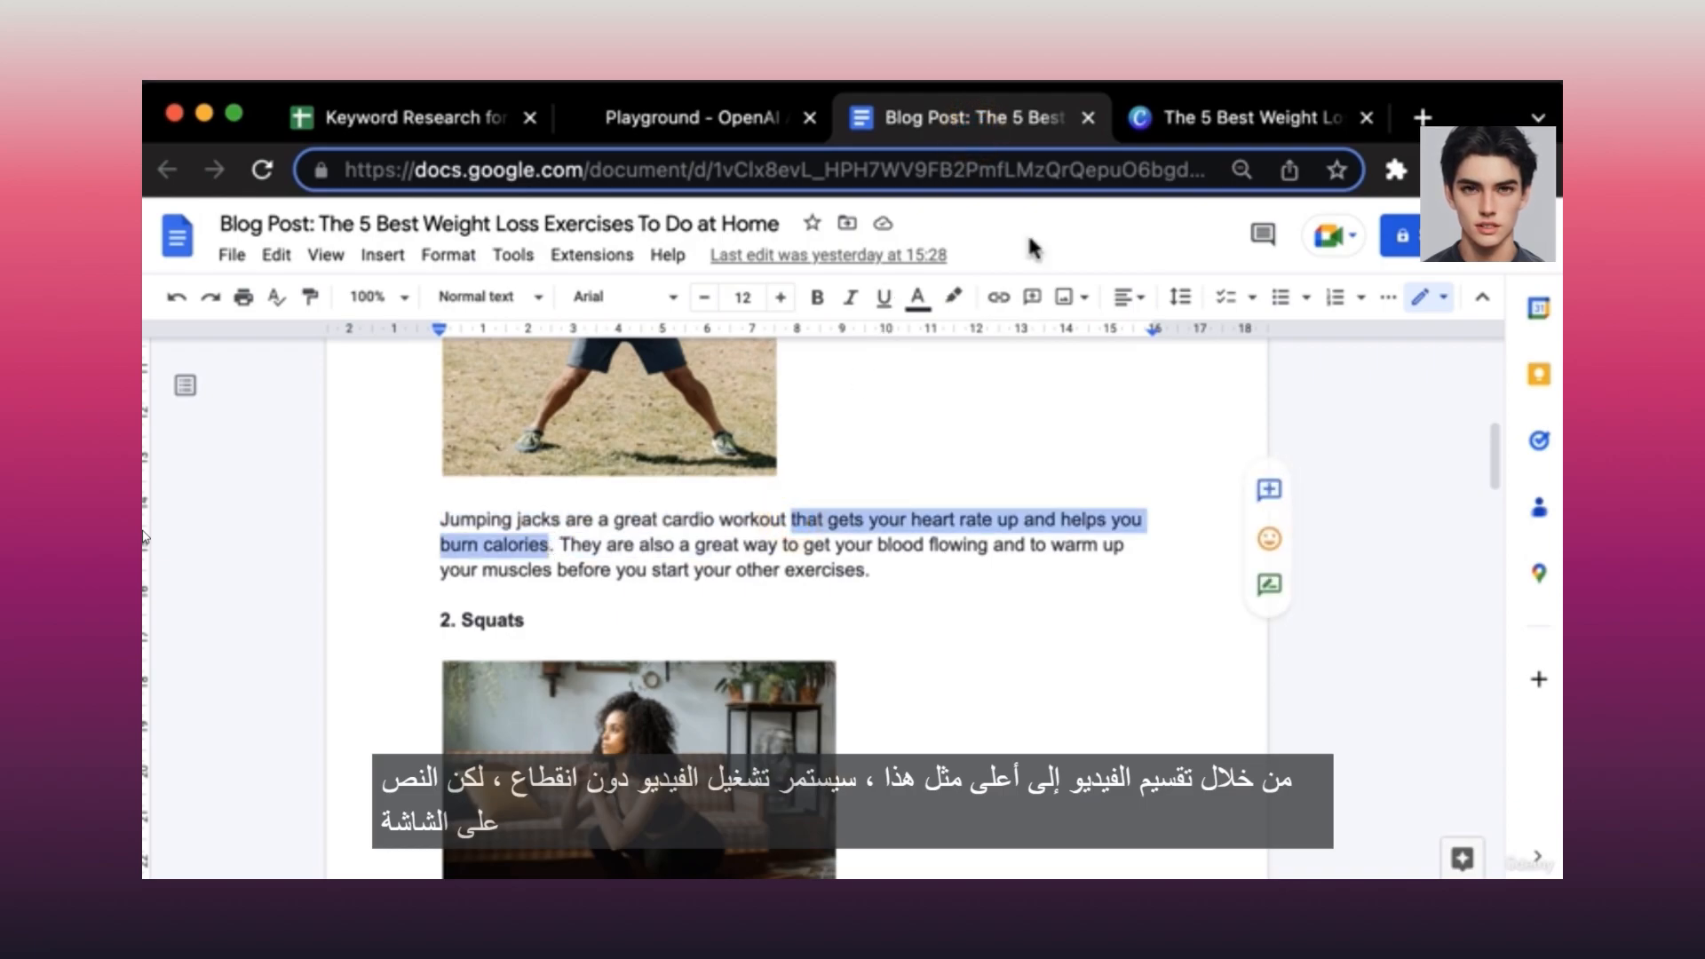
pyautogui.click(1221, 120)
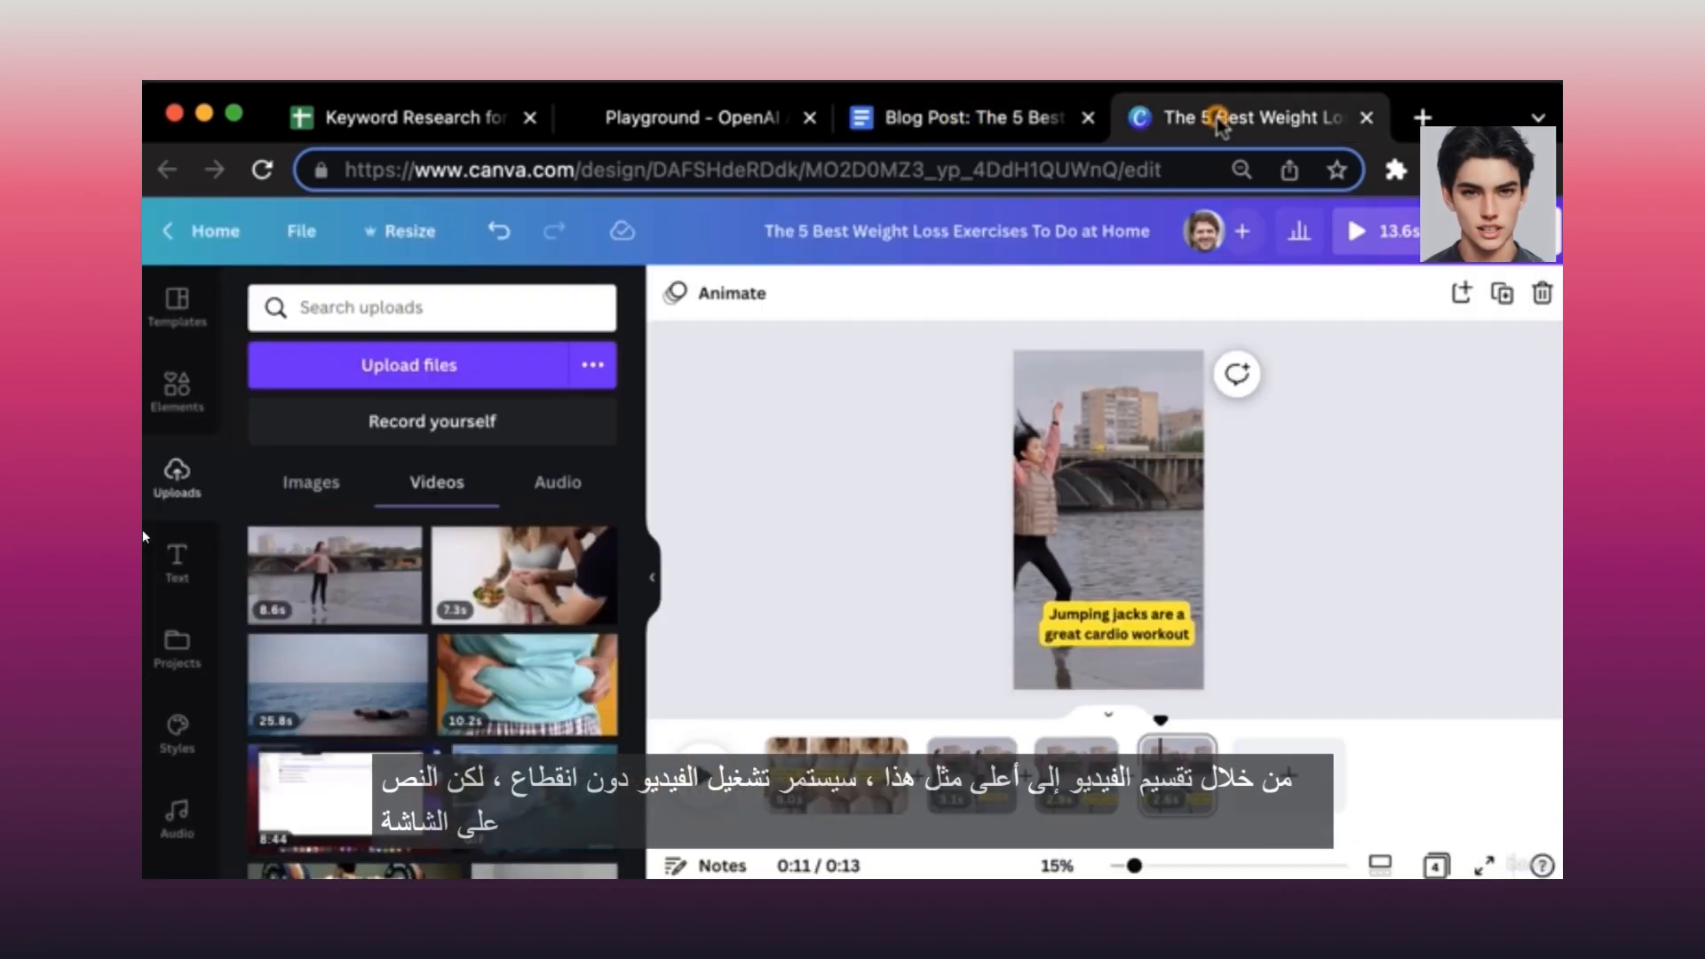
pyautogui.click(1096, 614)
pyautogui.press('super+v')
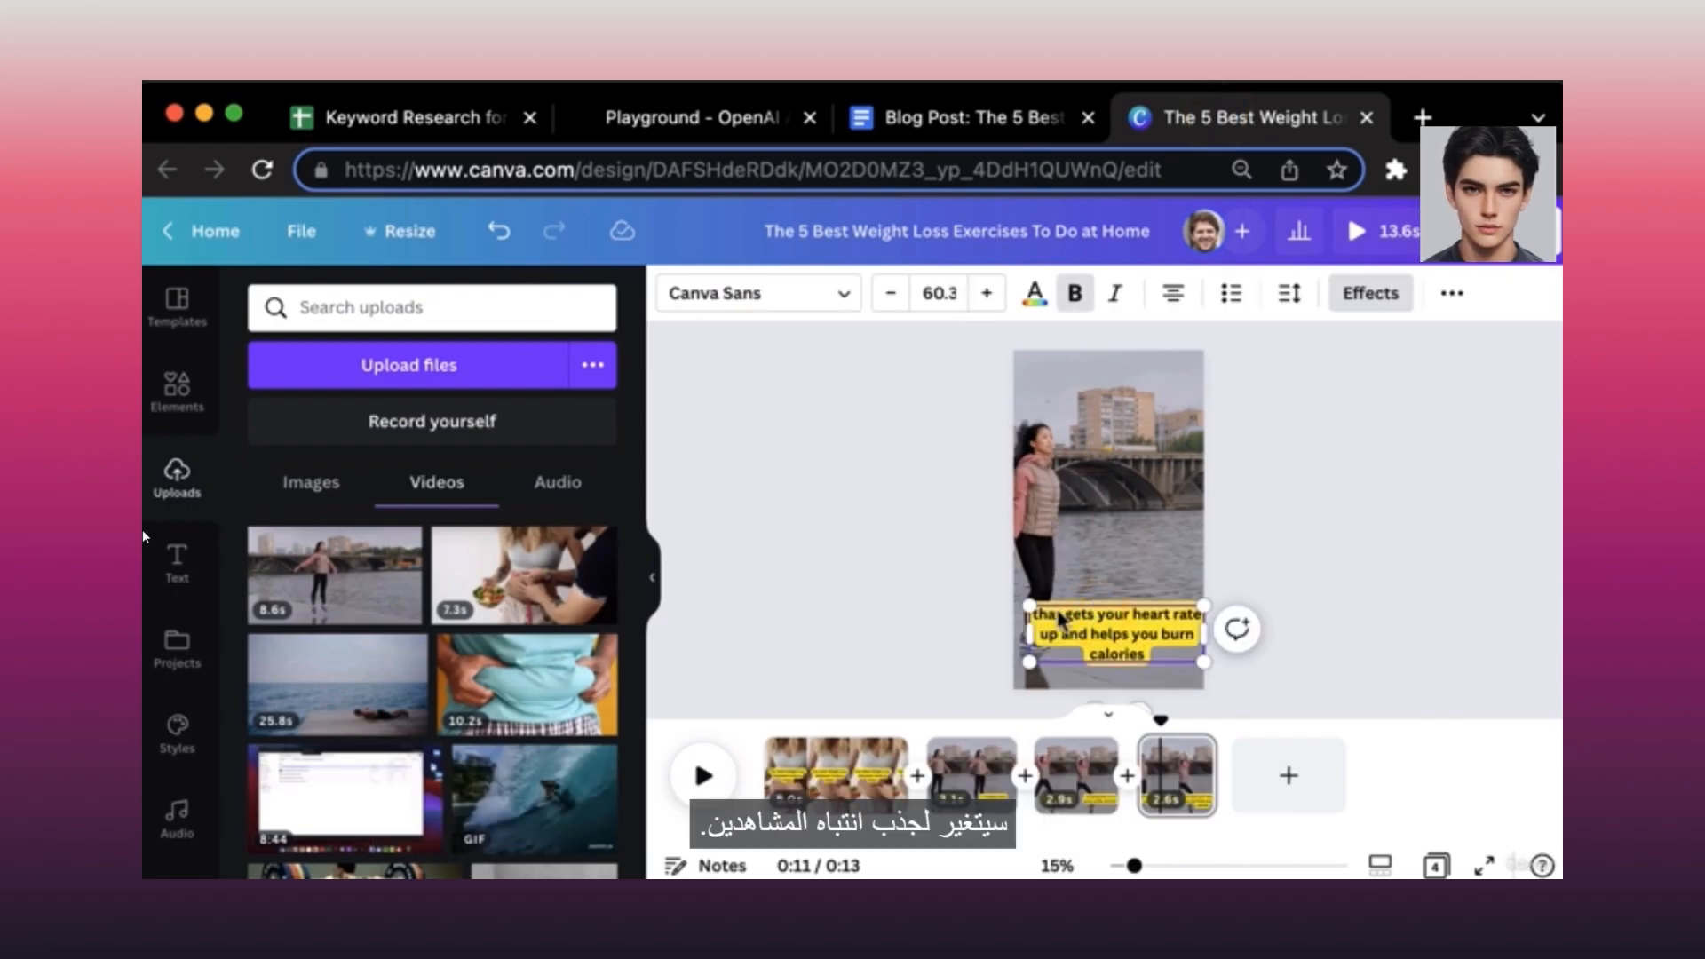
pyautogui.click(926, 610)
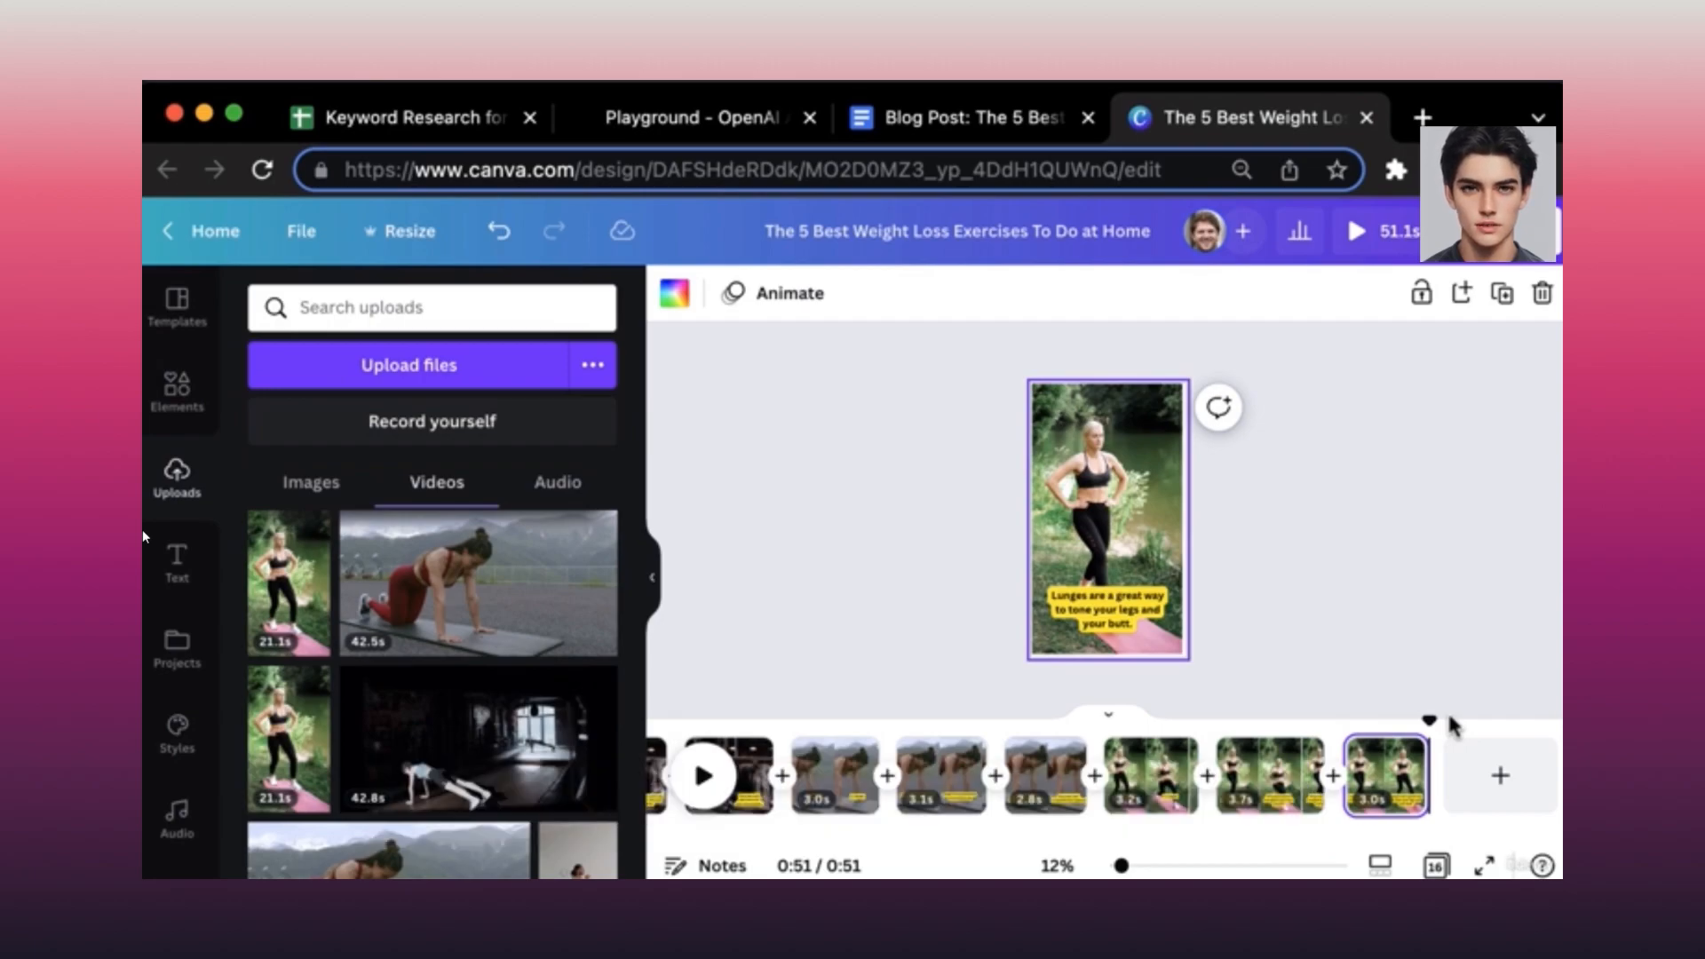
# Add a closing page after the lunges scenes with a black background and the caption "Thanks for watching!".
pyautogui.rightClick(1446, 724)
pyautogui.click(1471, 780)
pyautogui.click(1471, 780)
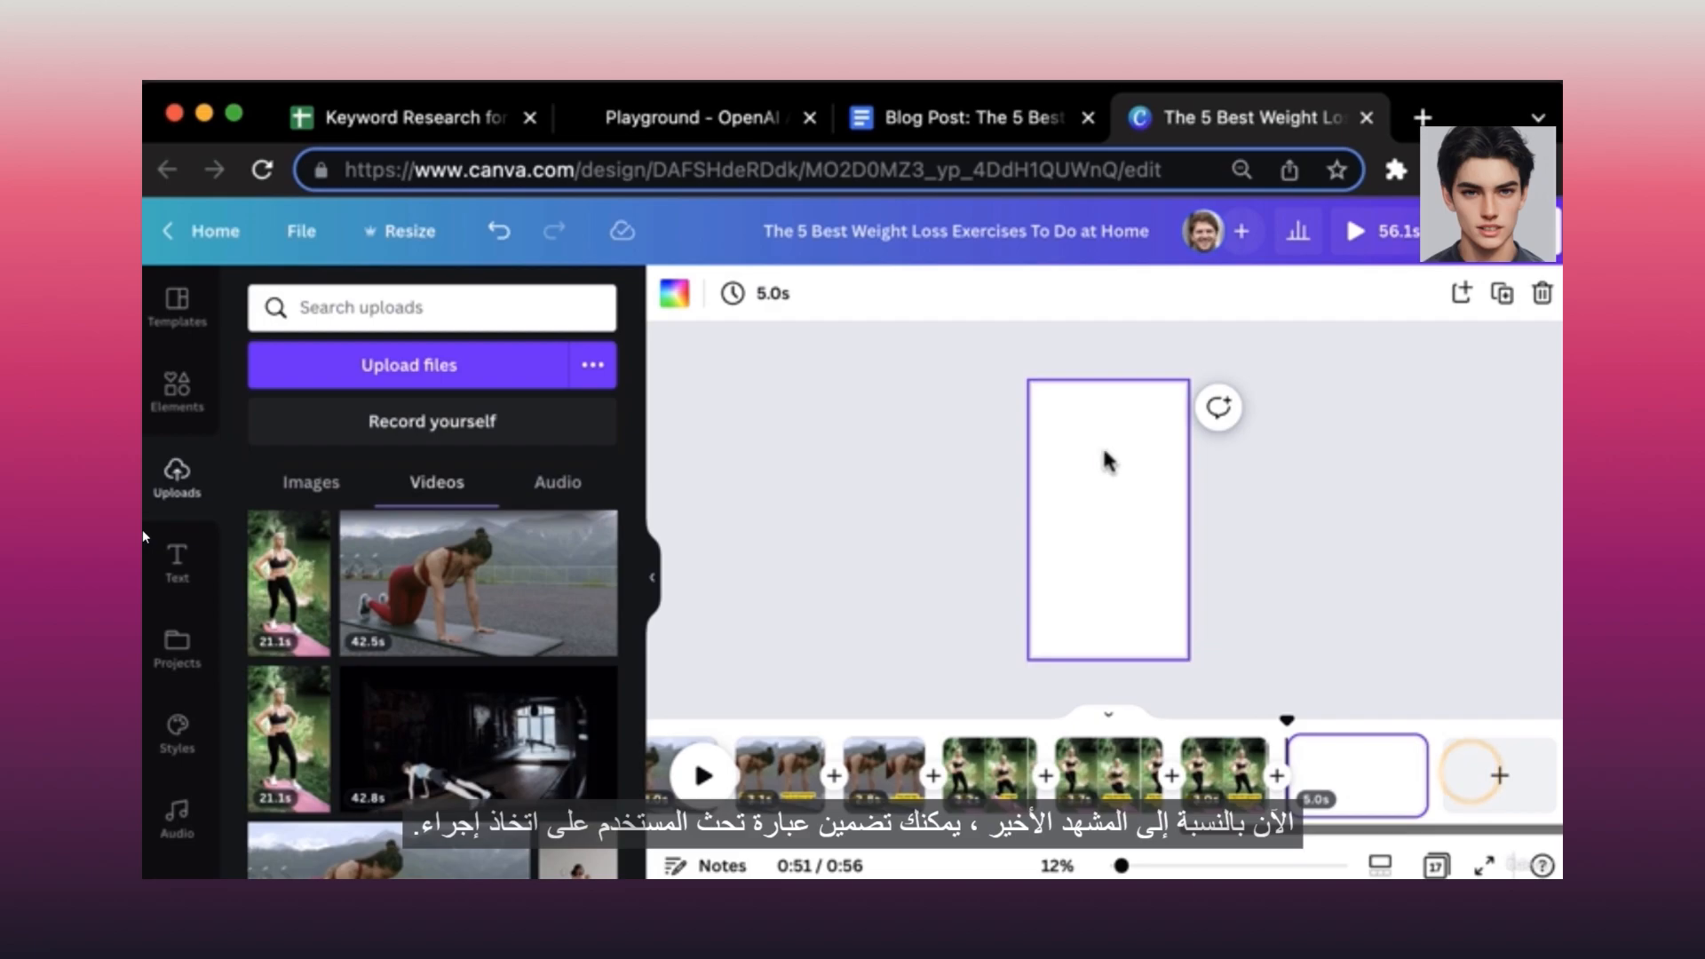
pyautogui.click(674, 293)
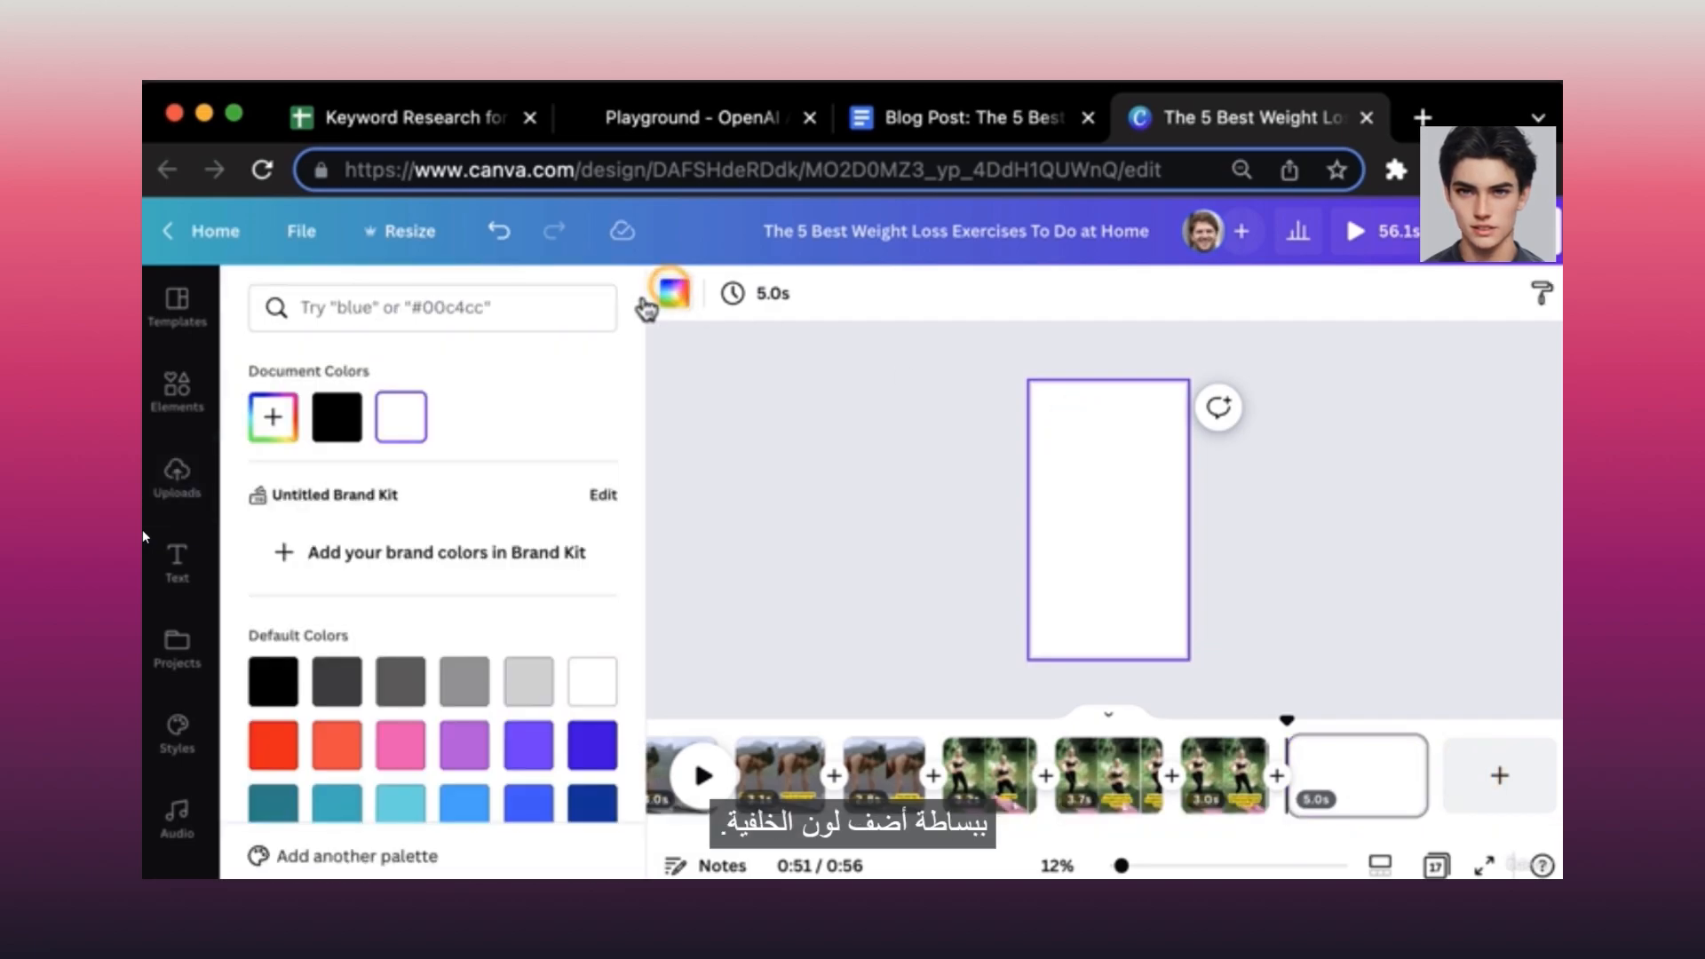
pyautogui.click(342, 430)
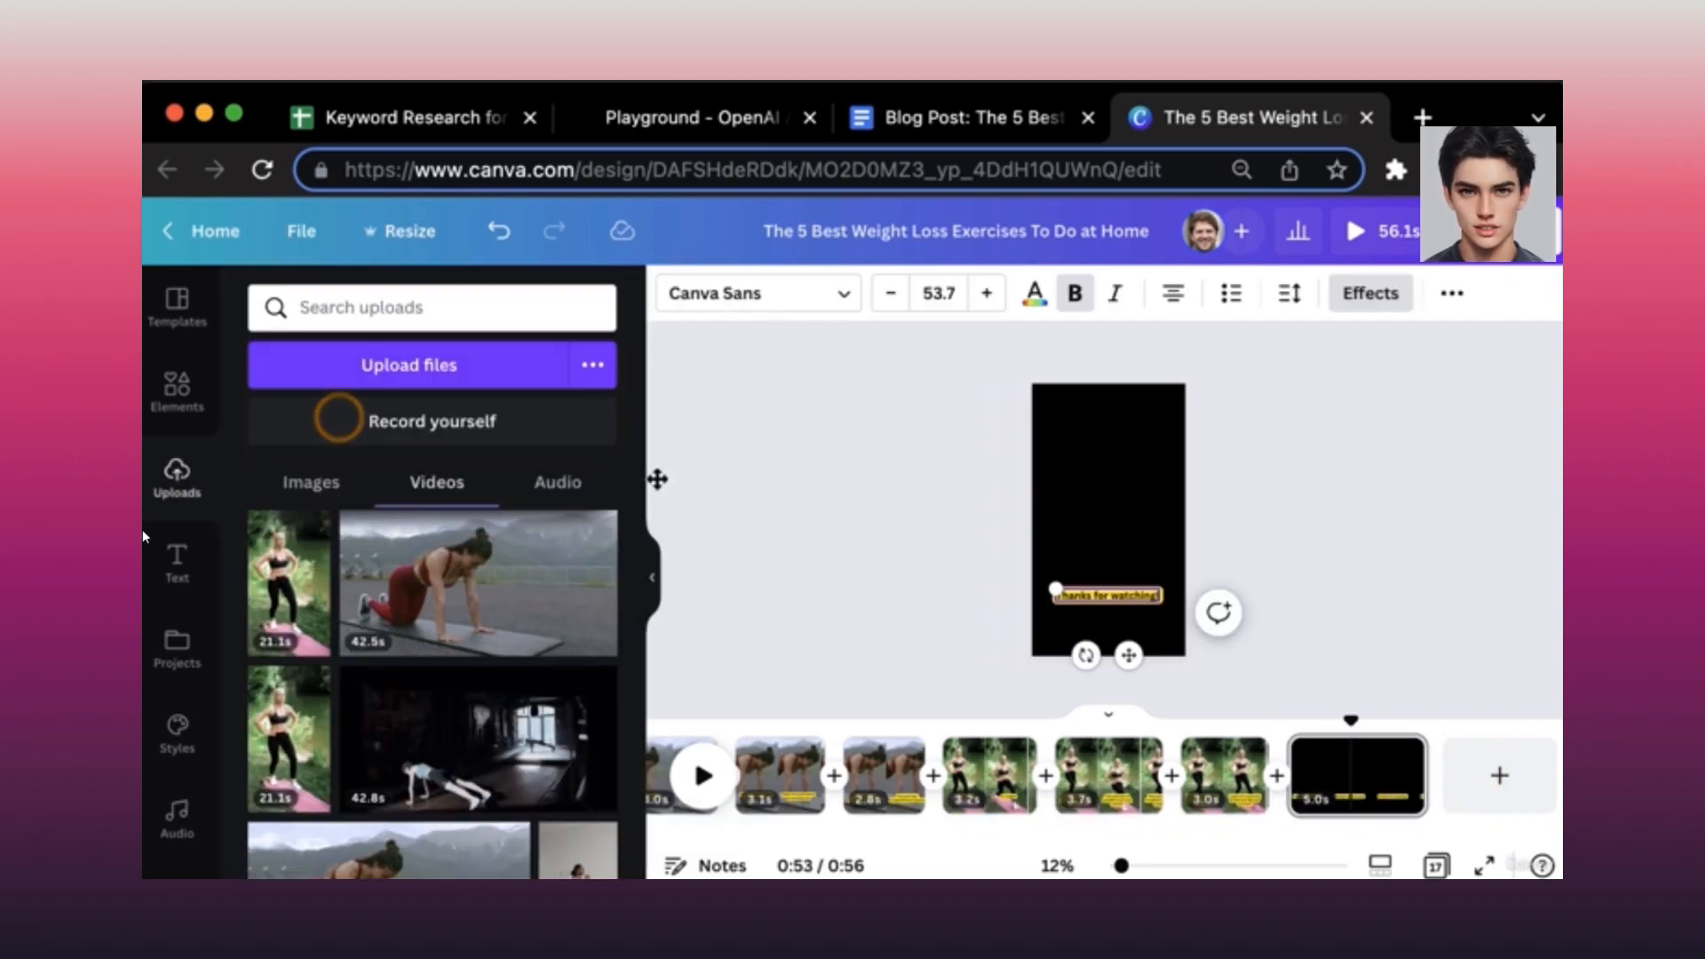
pyautogui.click(973, 544)
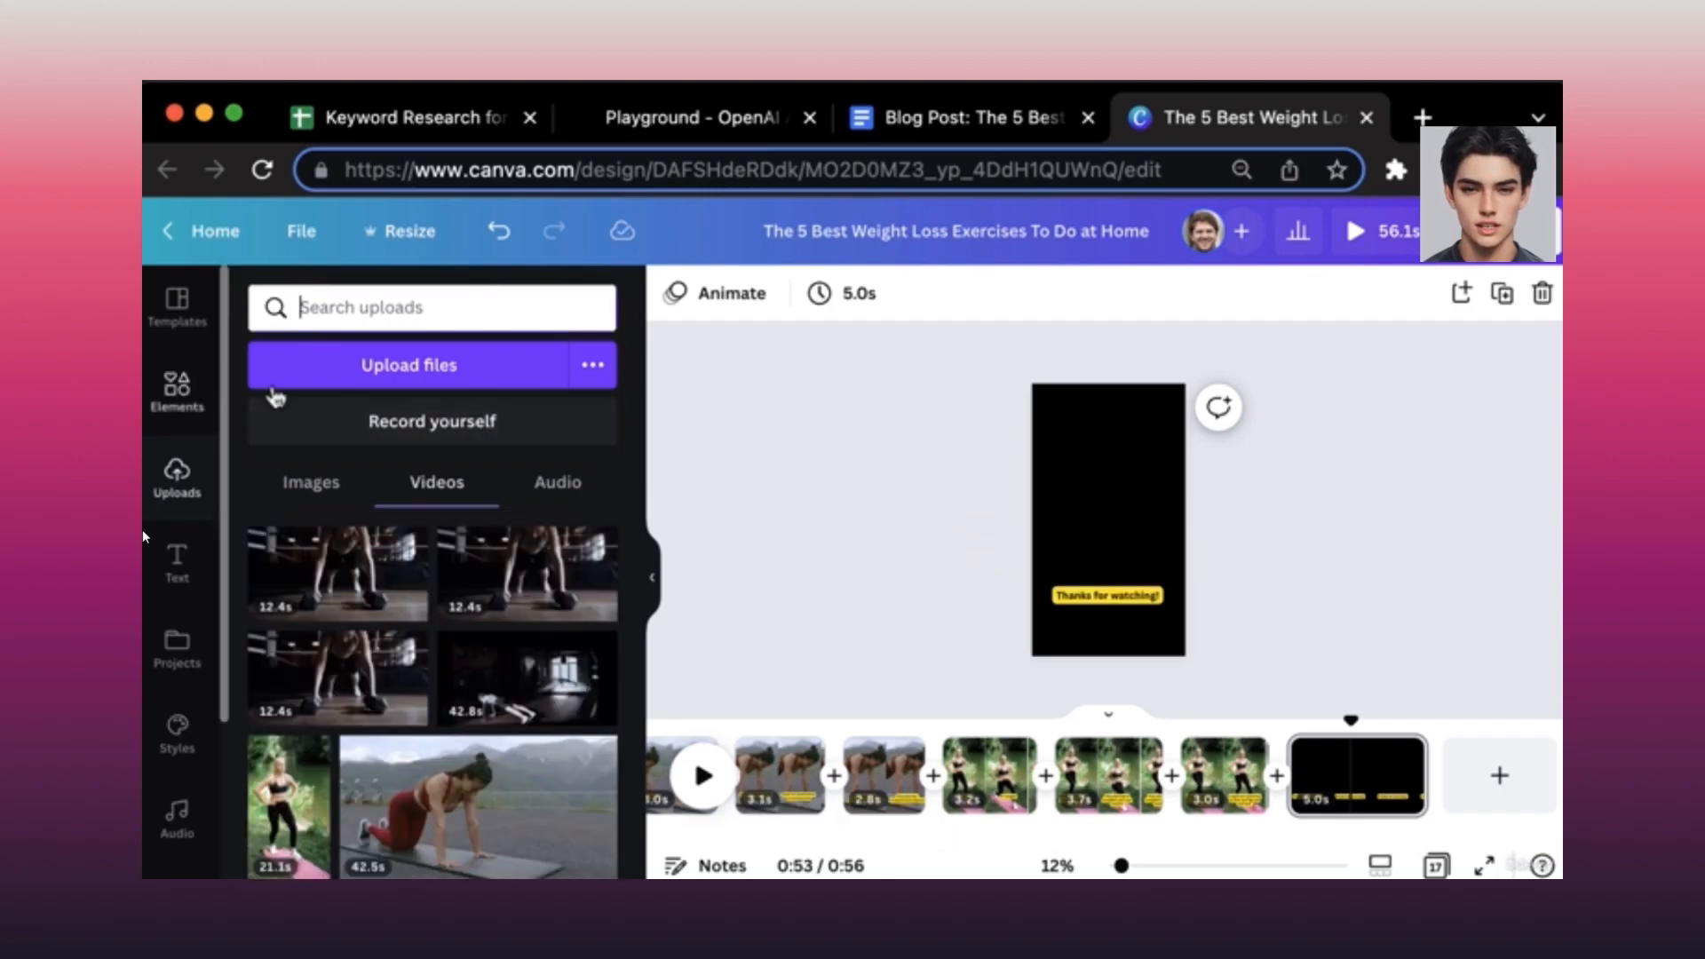
# Search the elements for "subscribe", place a red SUBSCRIBE graphic above the closing caption, and shorten the closing scene to 3.0 seconds.
pyautogui.click(177, 388)
pyautogui.click(363, 311)
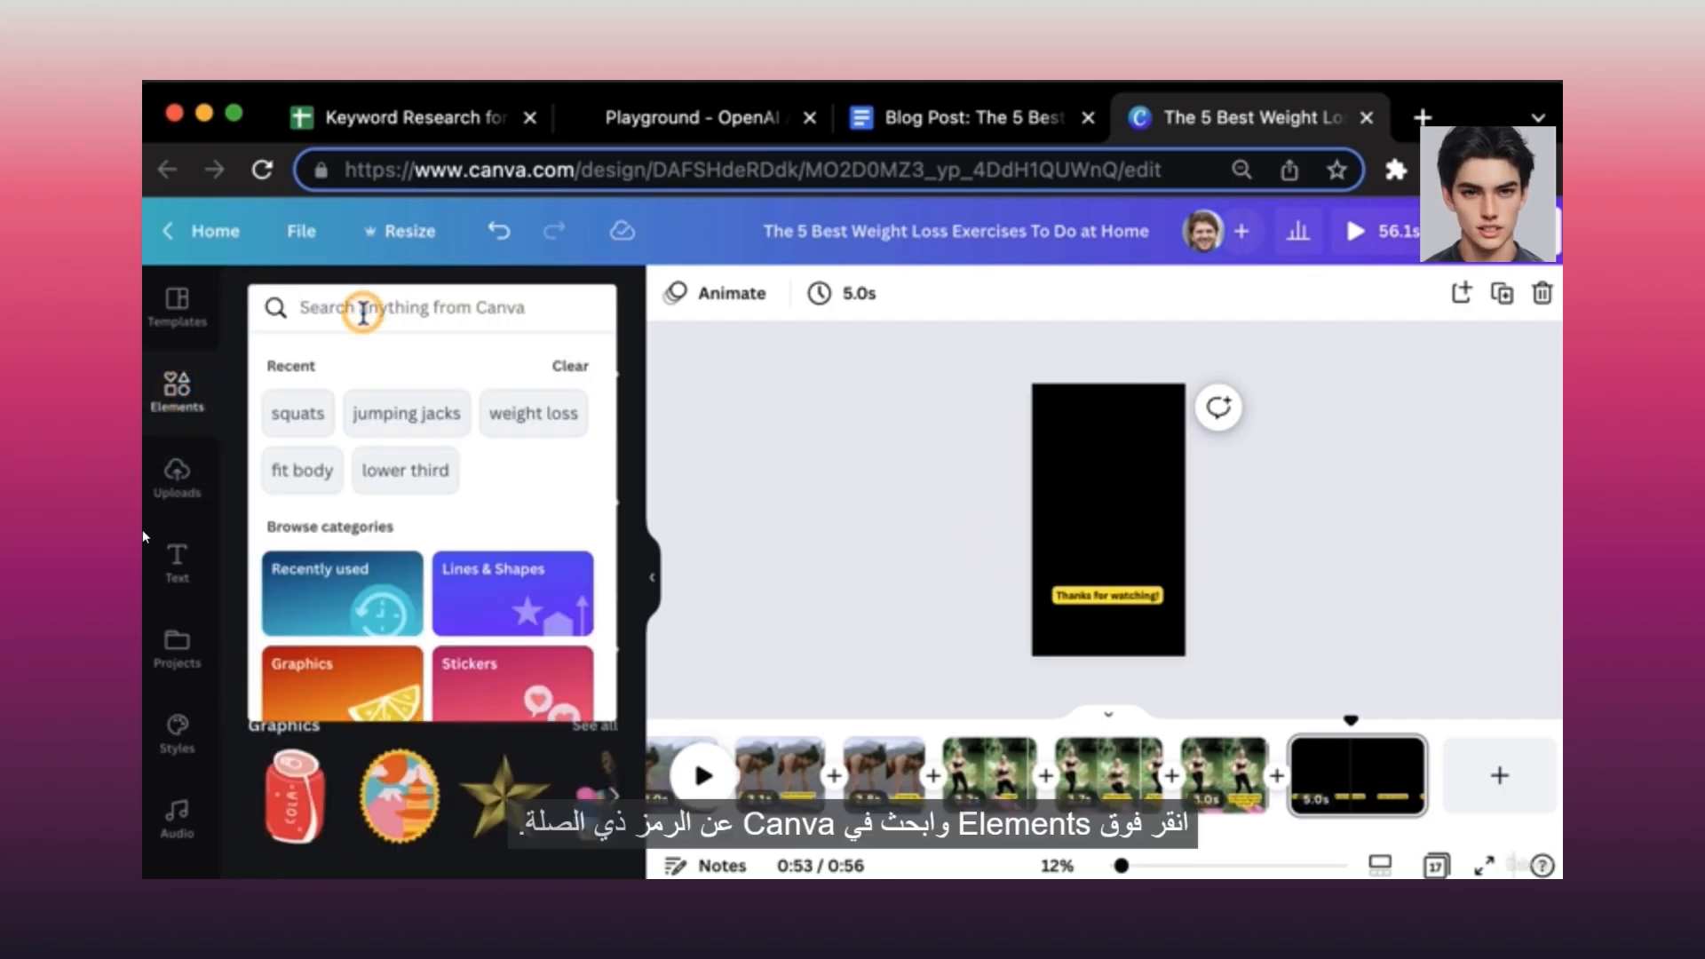
pyautogui.write('subscribe')
pyautogui.press('Return')
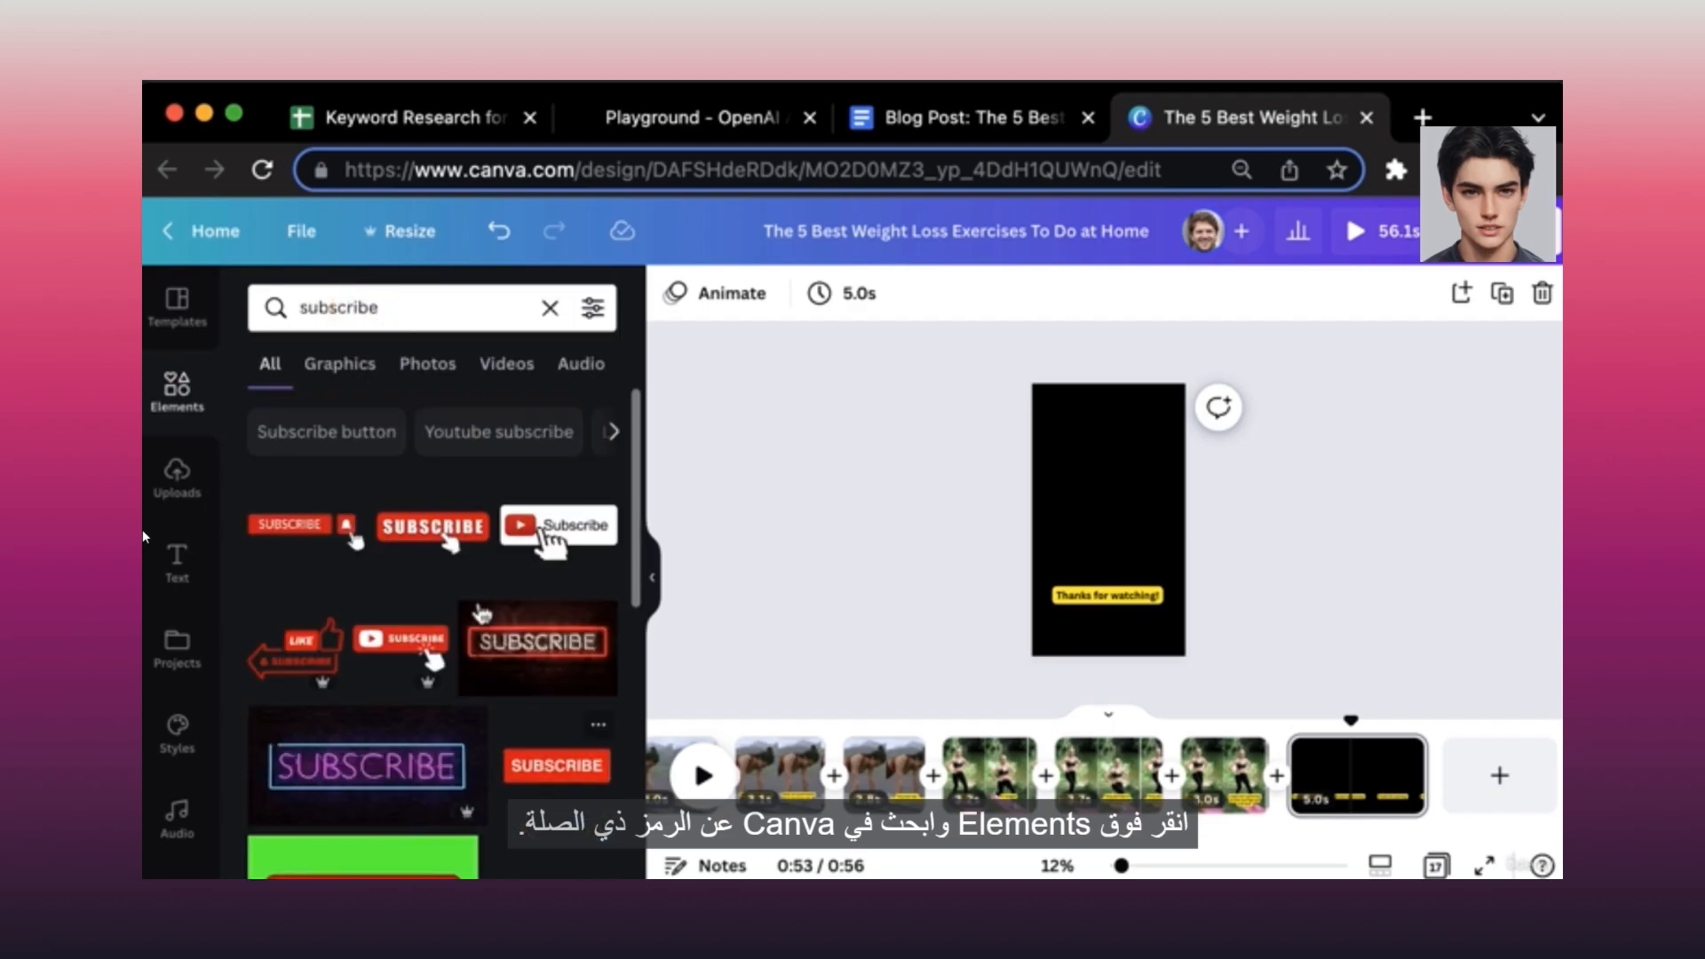
pyautogui.moveTo(290, 524); pyautogui.dragTo(1094, 503)
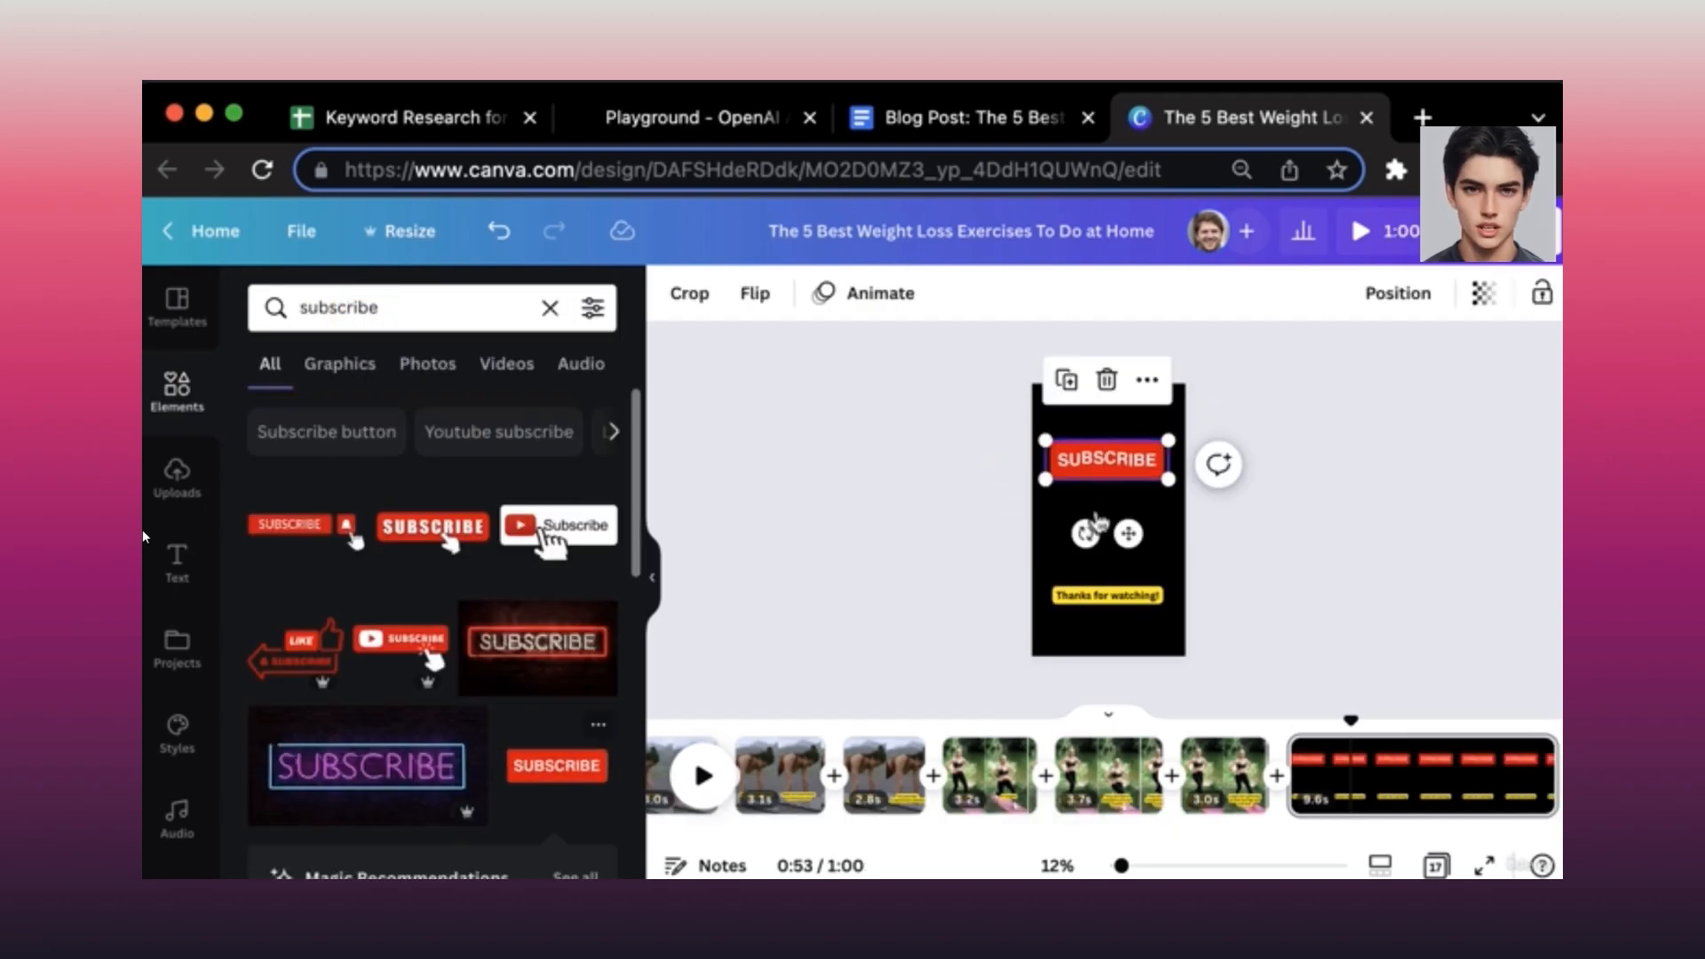
pyautogui.click(1097, 520)
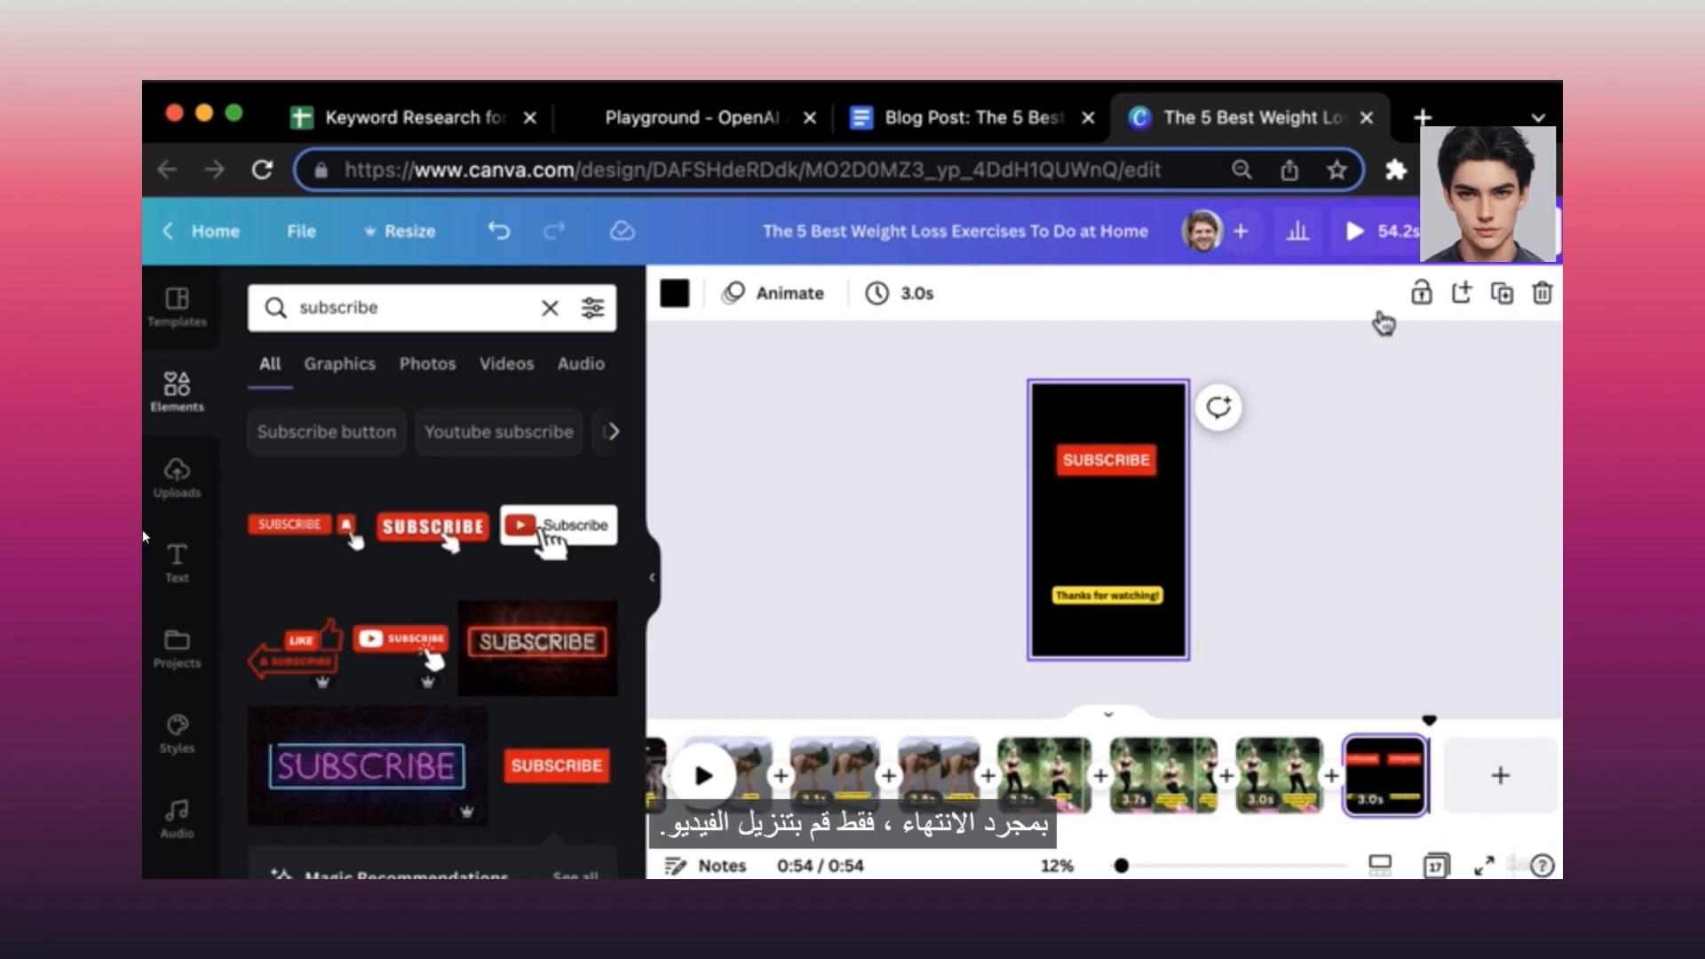
# Download all 17 pages of the design as an MP4 video.
pyautogui.click(1505, 231)
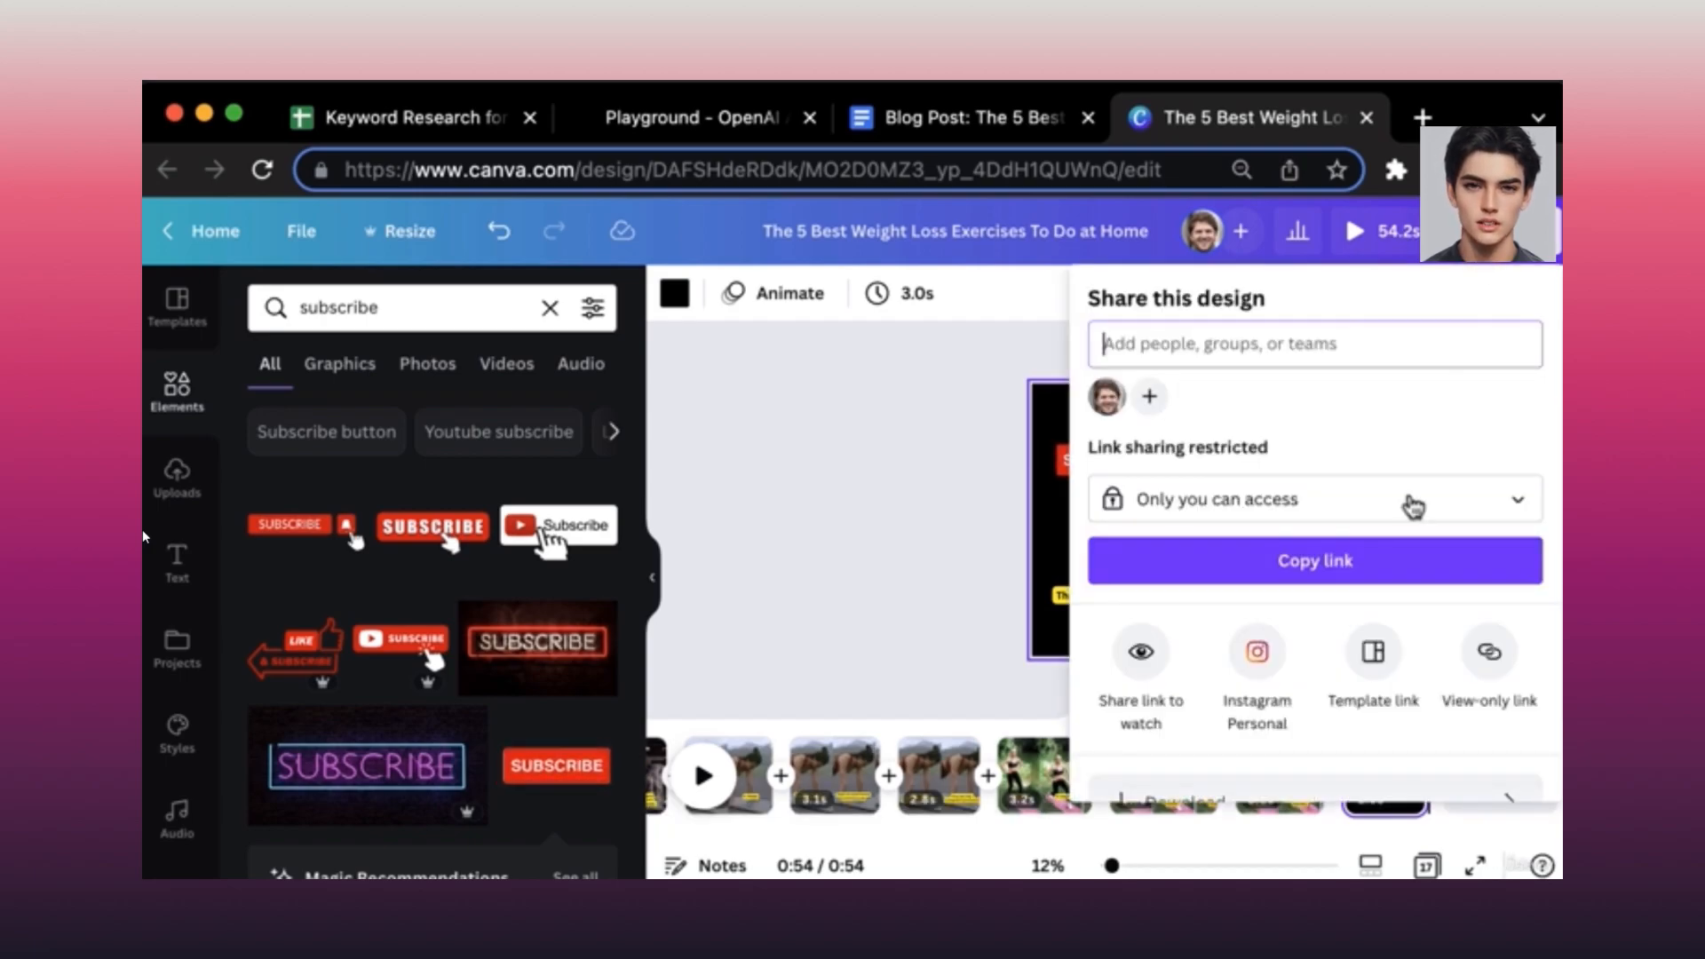
pyautogui.scroll(-3, 1390, 577)
pyautogui.click(1393, 577)
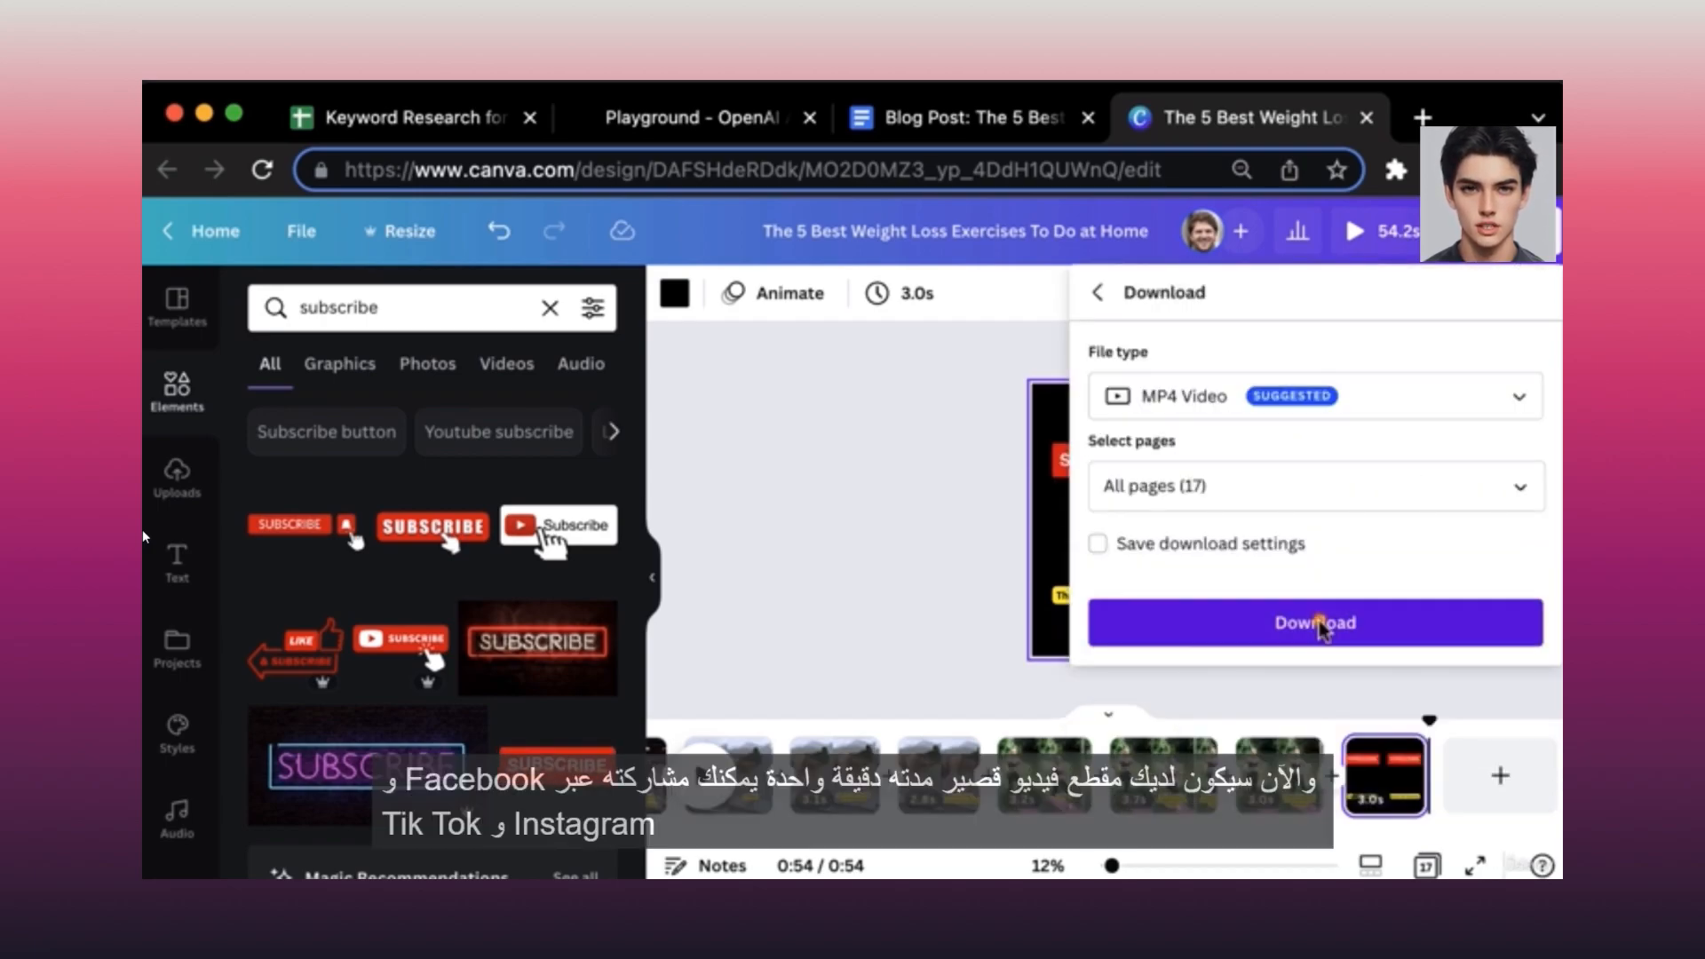
pyautogui.click(1337, 622)
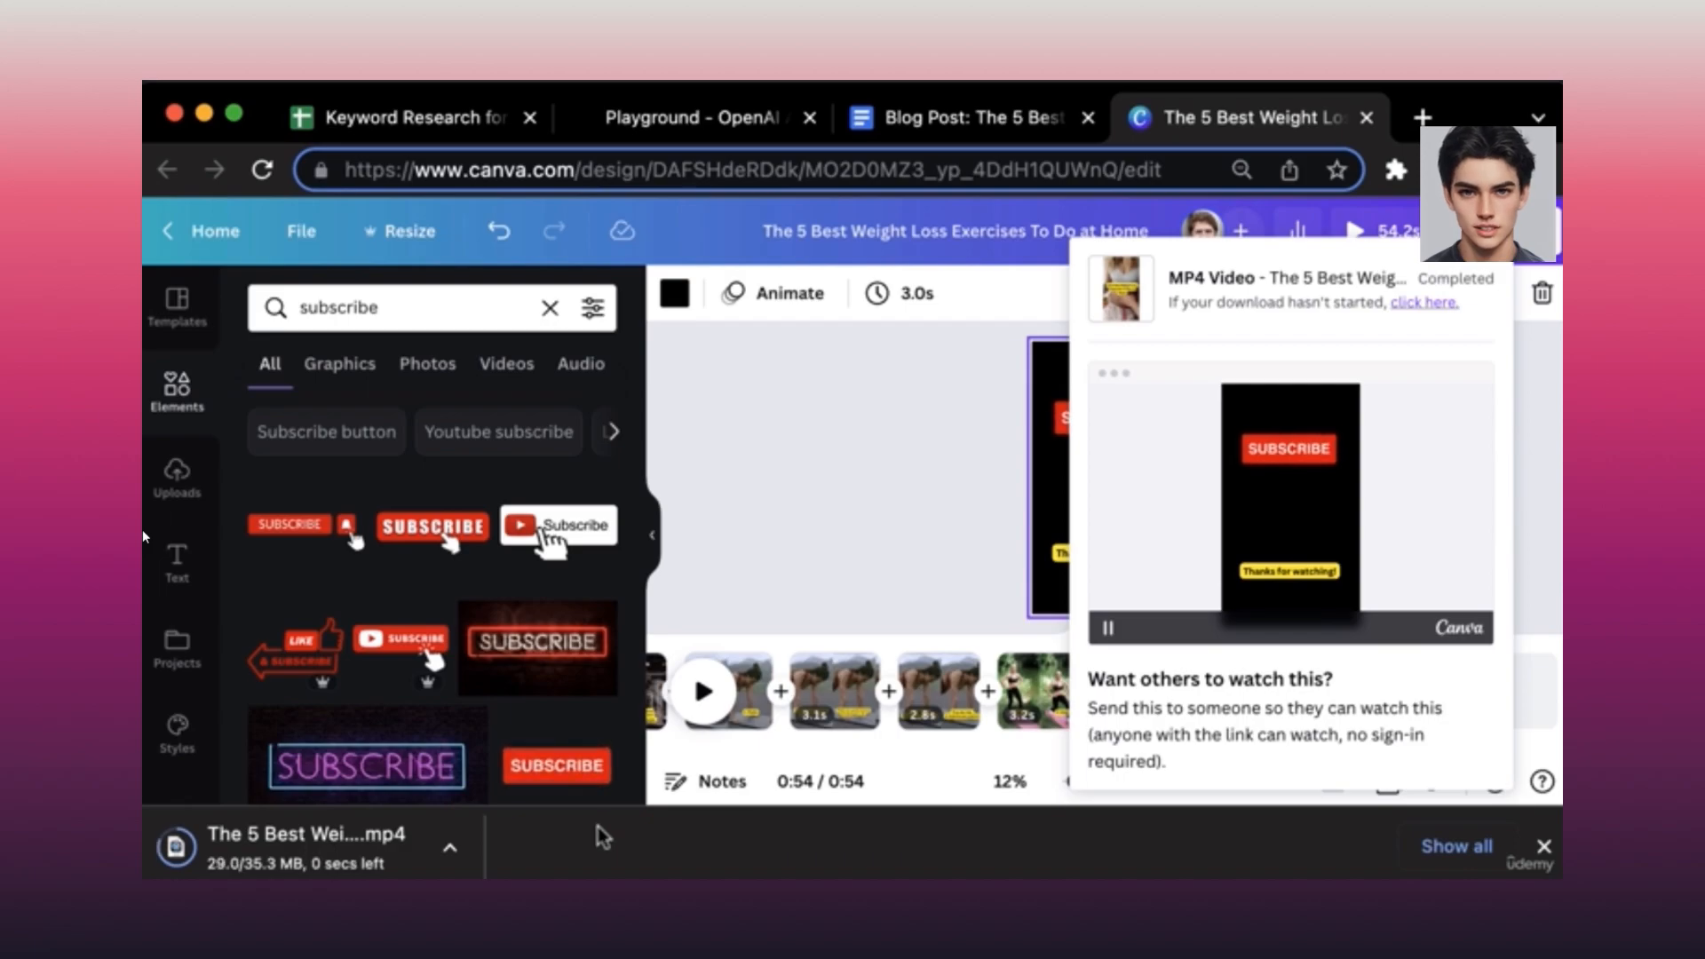
# Open the downloaded MP4 in a new browser tab to review it, and dismiss the downloads bar.
pyautogui.moveTo(359, 860); pyautogui.dragTo(1414, 133)
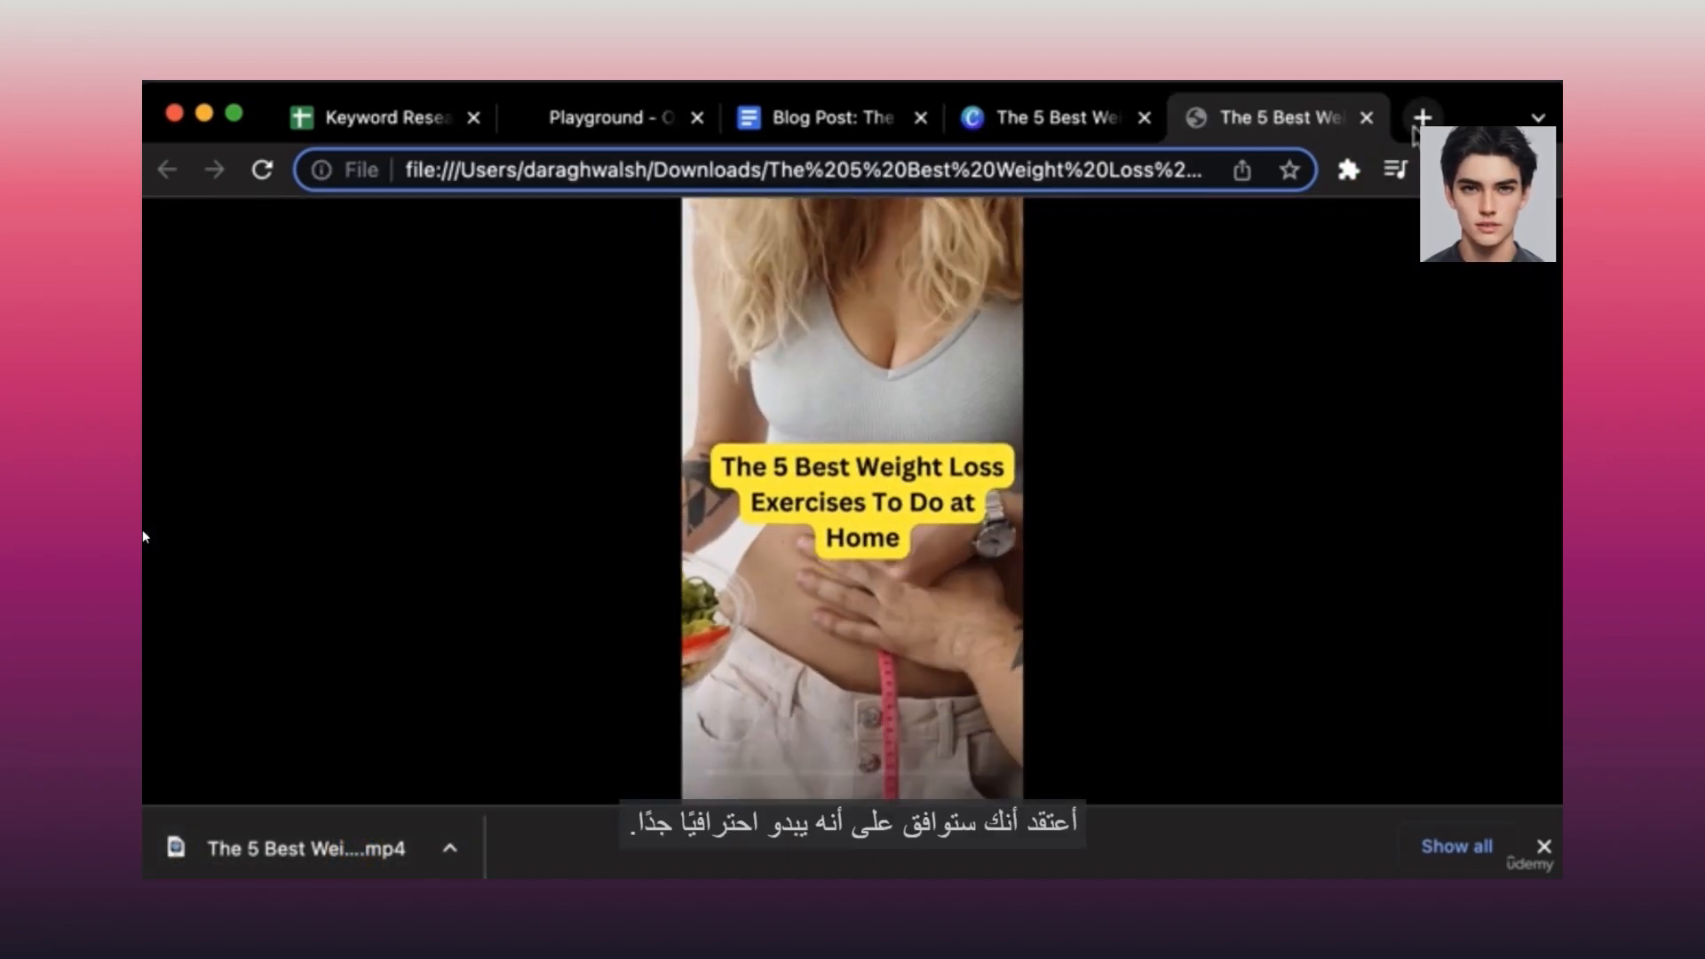
pyautogui.click(1543, 846)
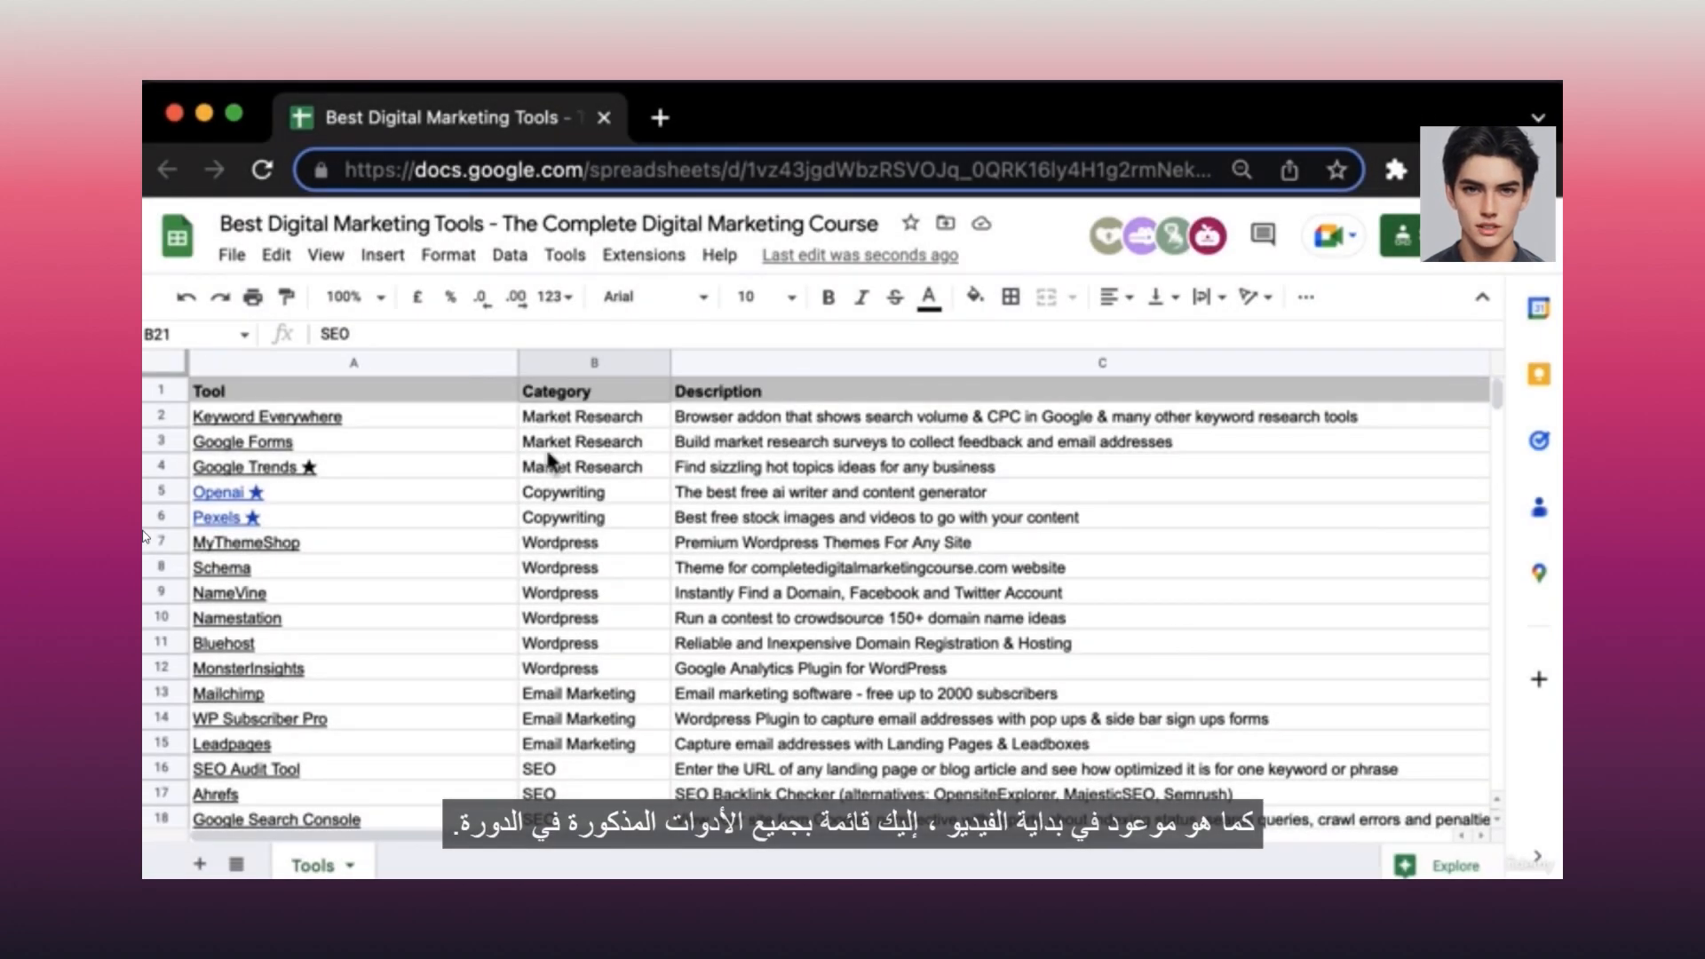
pyautogui.moveTo(342, 470)
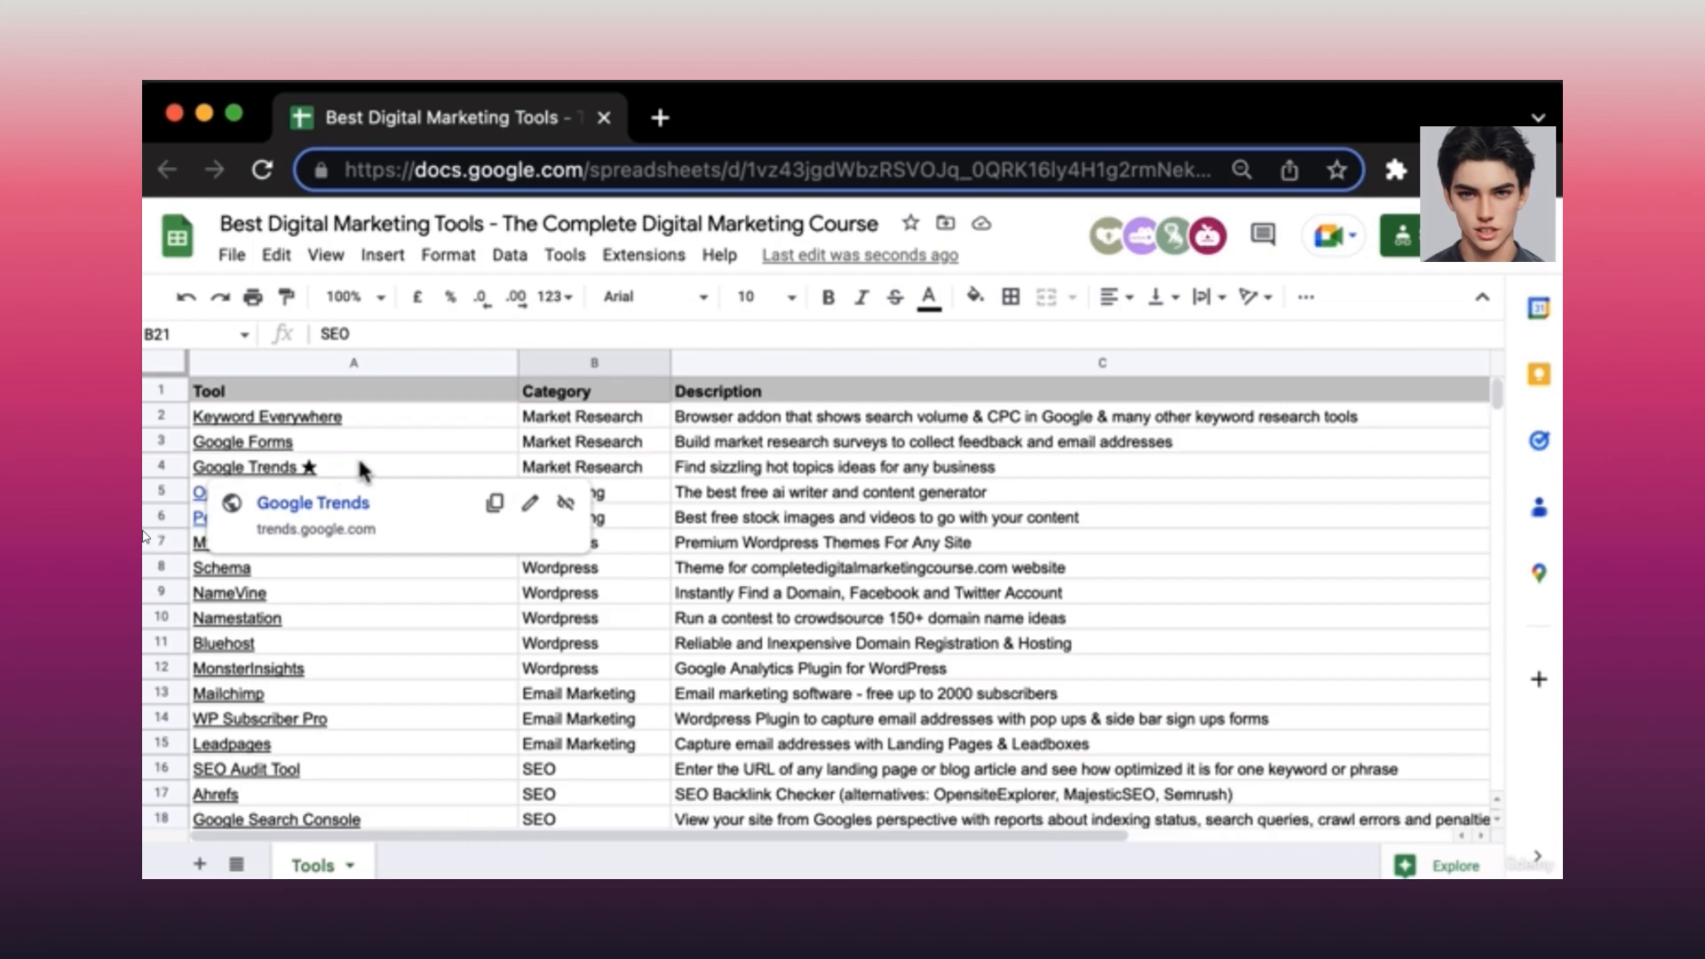